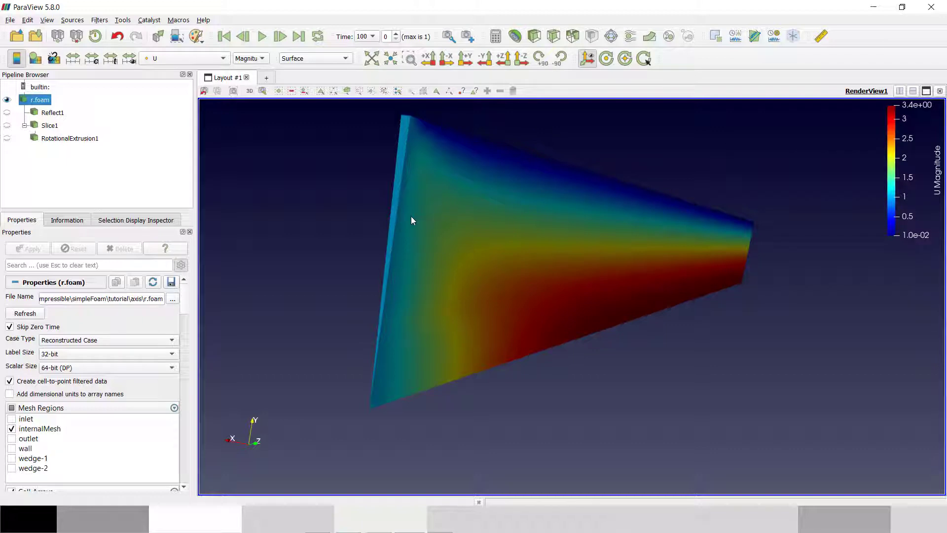
# Examine the velocity field on the wedge-shaped r.foam result from several angles
pyautogui.moveTo(413, 212); pyautogui.dragTo(414, 244)
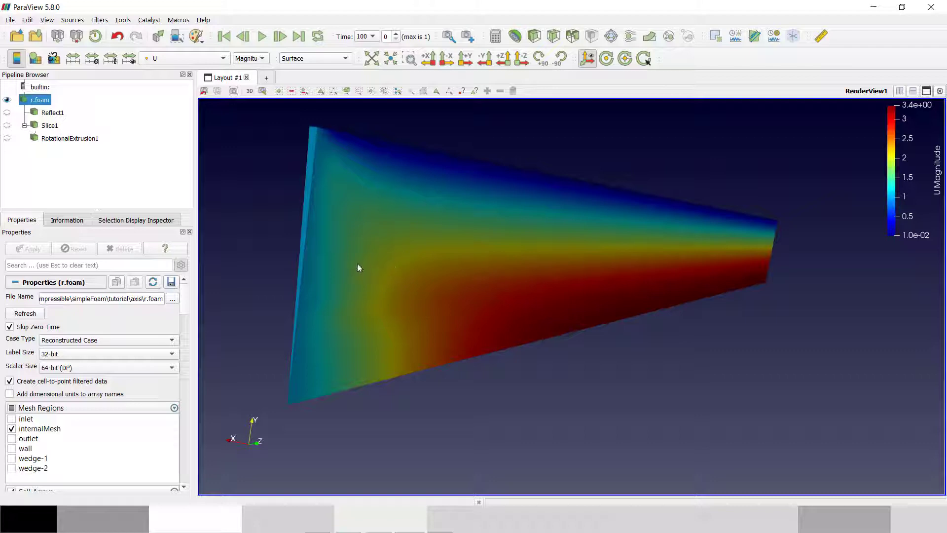
pyautogui.moveTo(360, 267); pyautogui.dragTo(358, 279)
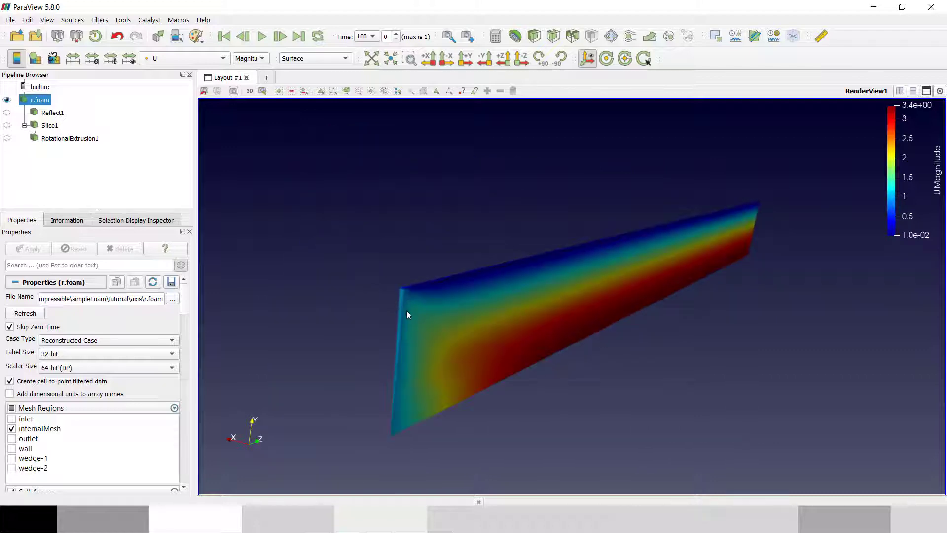
pyautogui.moveTo(407, 315)
pyautogui.mouseDown()
pyautogui.moveTo(395, 313)
pyautogui.moveTo(403, 315)
pyautogui.mouseUp()
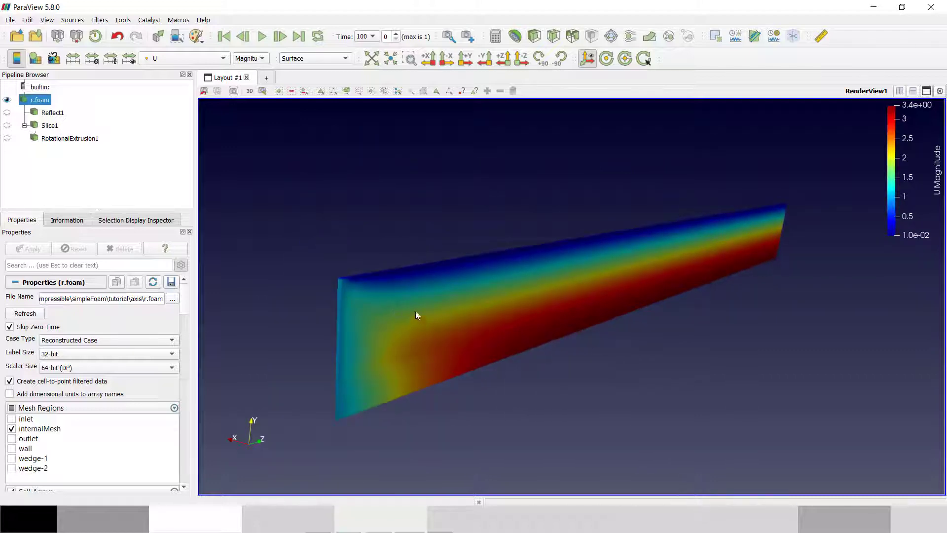
pyautogui.moveTo(414, 314); pyautogui.dragTo(425, 321)
pyautogui.moveTo(379, 268); pyautogui.dragTo(391, 269)
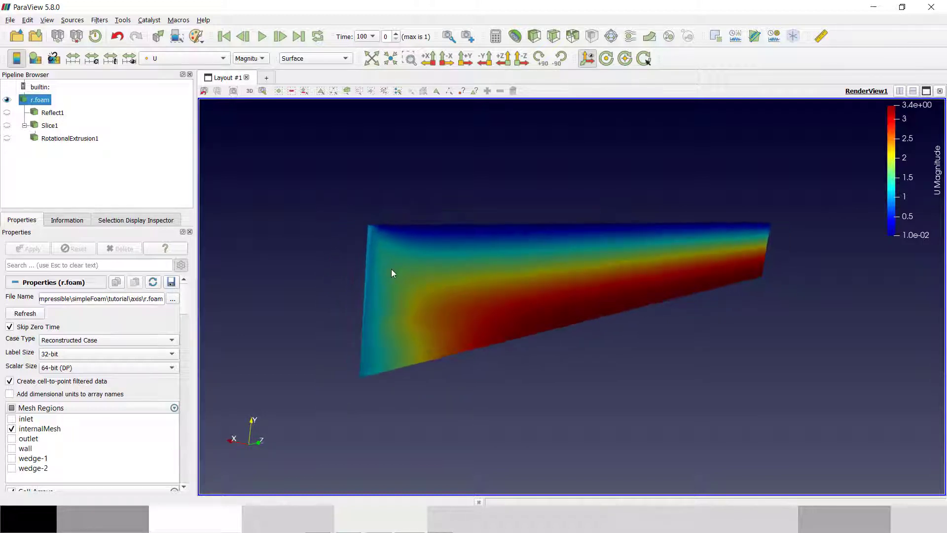
# Display RotationalExtrusion1 and hide the r.foam wedge to view the pressure field on the full pipe
pyautogui.click(7, 138)
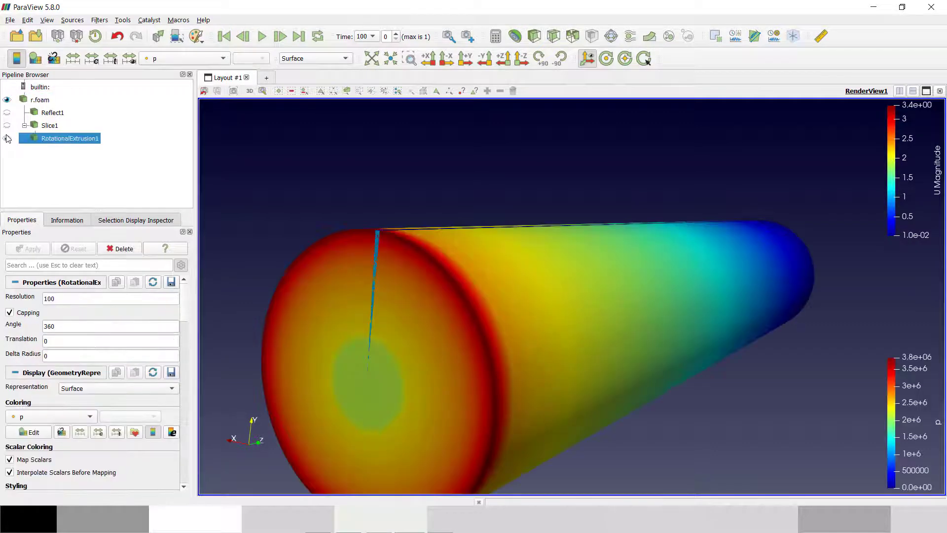
pyautogui.scroll(-3, 516, 316)
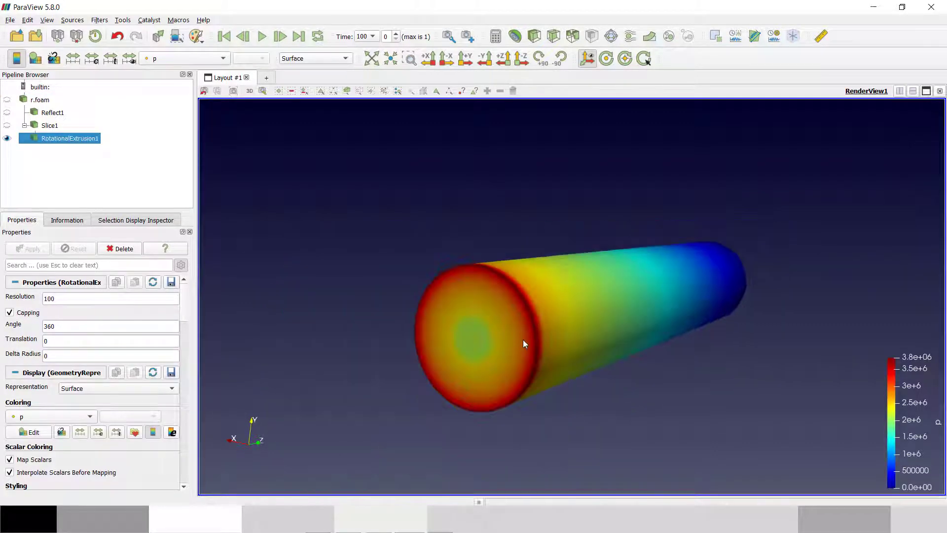
pyautogui.moveTo(523, 339)
pyautogui.mouseDown()
pyautogui.moveTo(486, 339)
pyautogui.moveTo(504, 337)
pyautogui.mouseUp()
pyautogui.moveTo(408, 341); pyautogui.dragTo(397, 323)
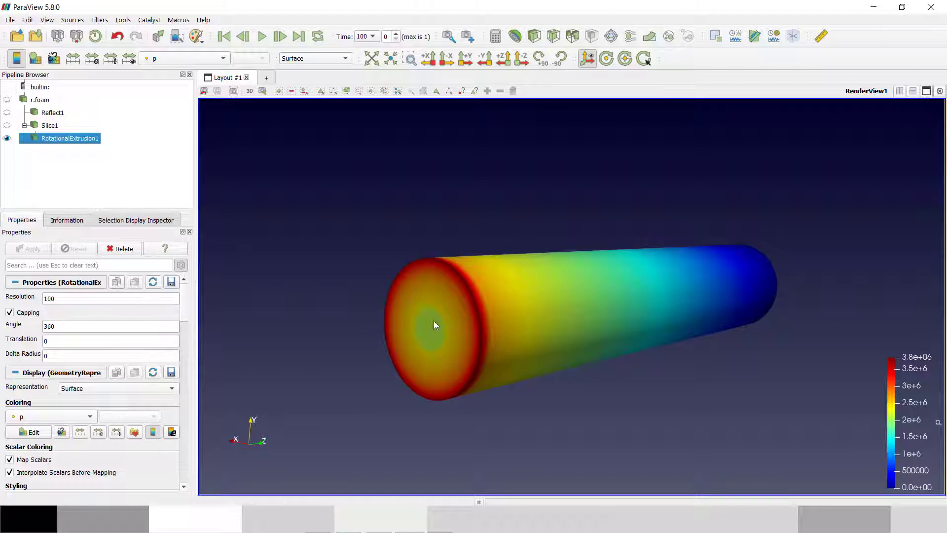
pyautogui.moveTo(602, 330); pyautogui.dragTo(428, 328)
# Color the revolved pipe by the point field U magnitude and inspect both of its end faces
pyautogui.click(163, 58)
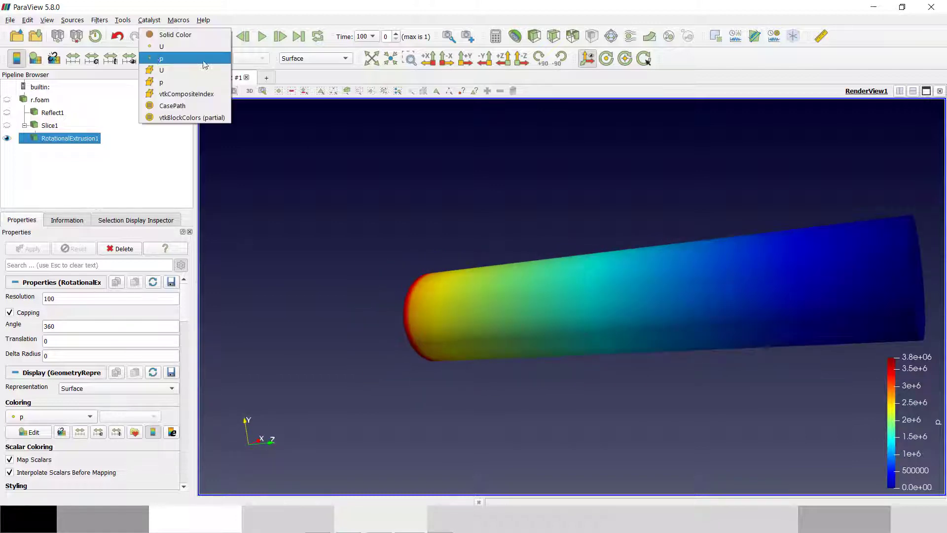
pyautogui.click(154, 47)
pyautogui.moveTo(429, 277); pyautogui.dragTo(493, 382)
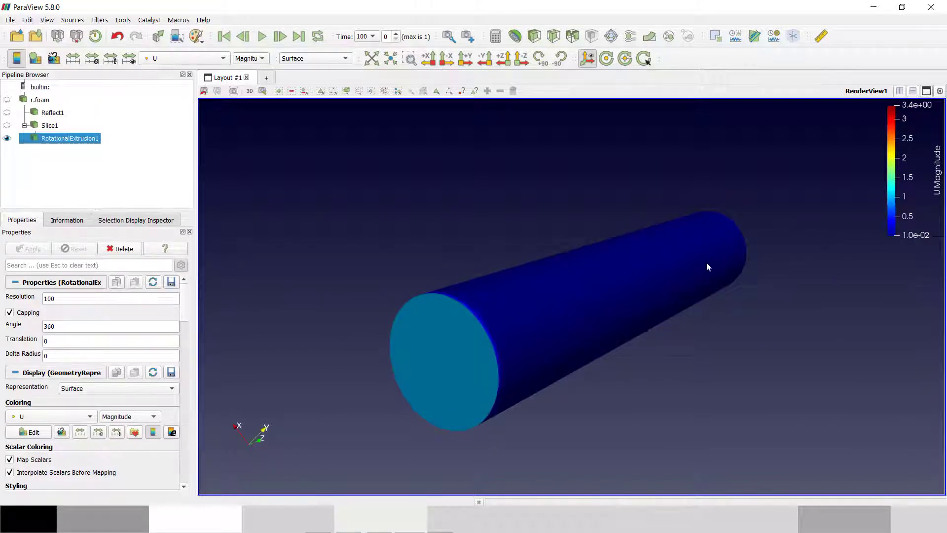
pyautogui.moveTo(739, 321); pyautogui.dragTo(841, 321)
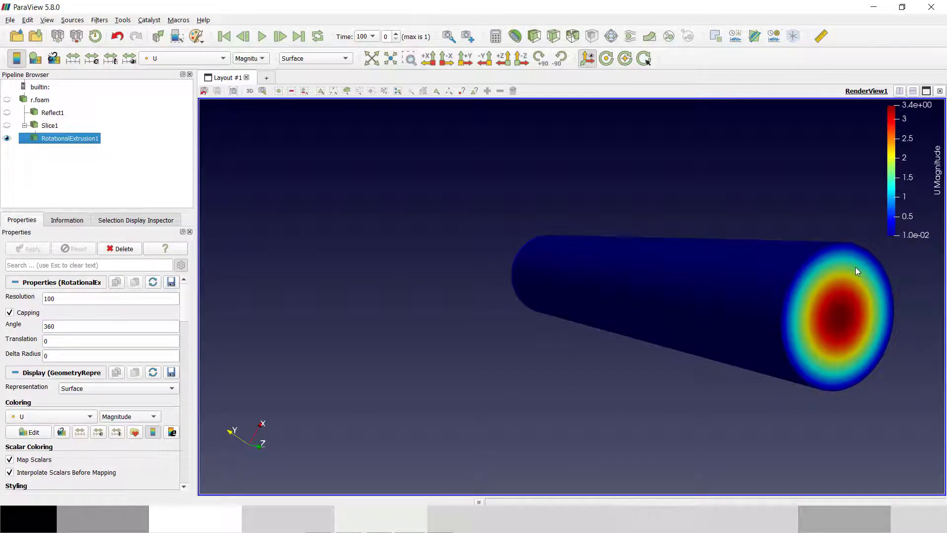
pyautogui.scroll(-2, 833, 310)
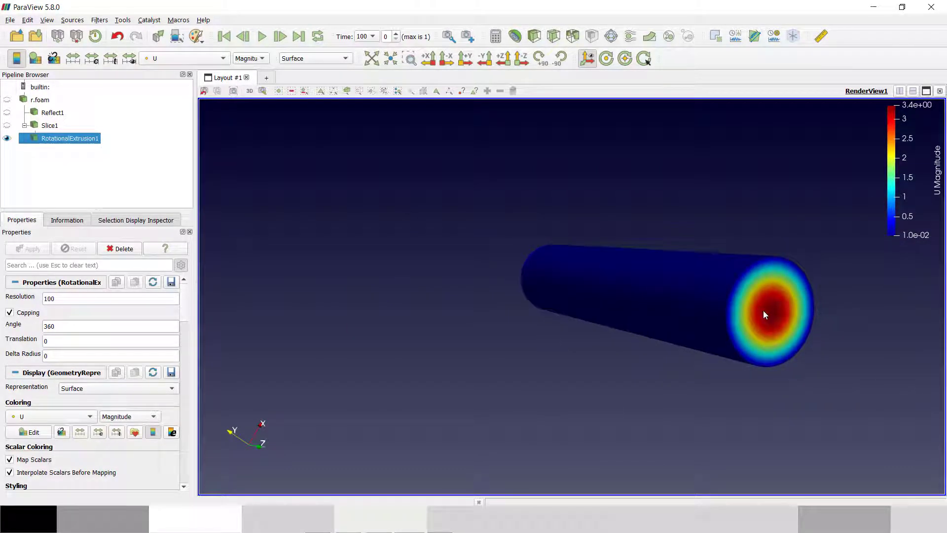
pyautogui.moveTo(702, 298); pyautogui.dragTo(393, 317)
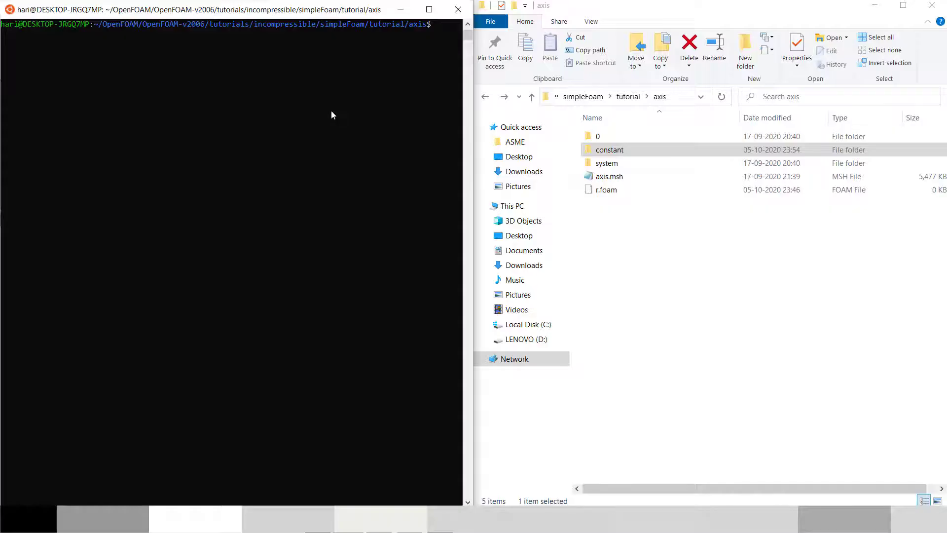
# Review the contents of the 0, constant and system folders of the axis case in File Explorer
pyautogui.doubleClick(599, 140)
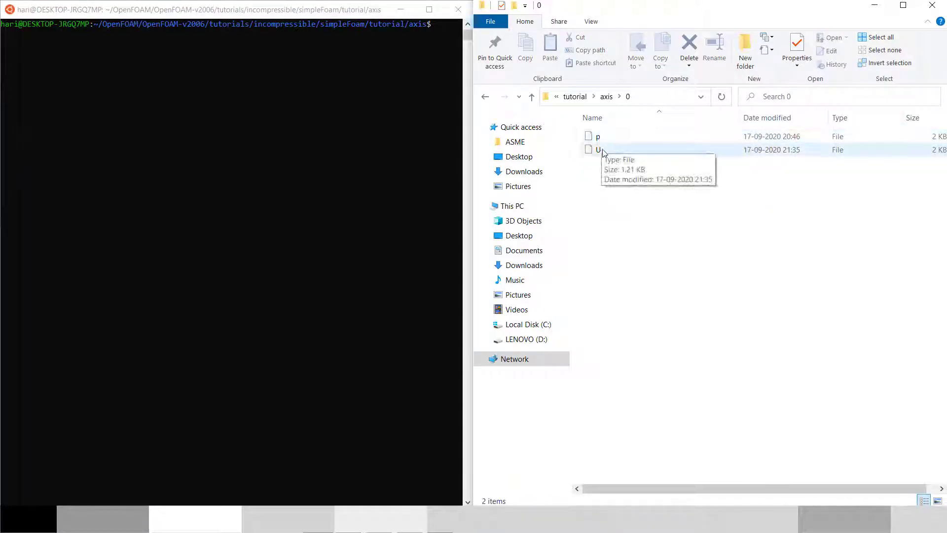
pyautogui.press('BackSpace')
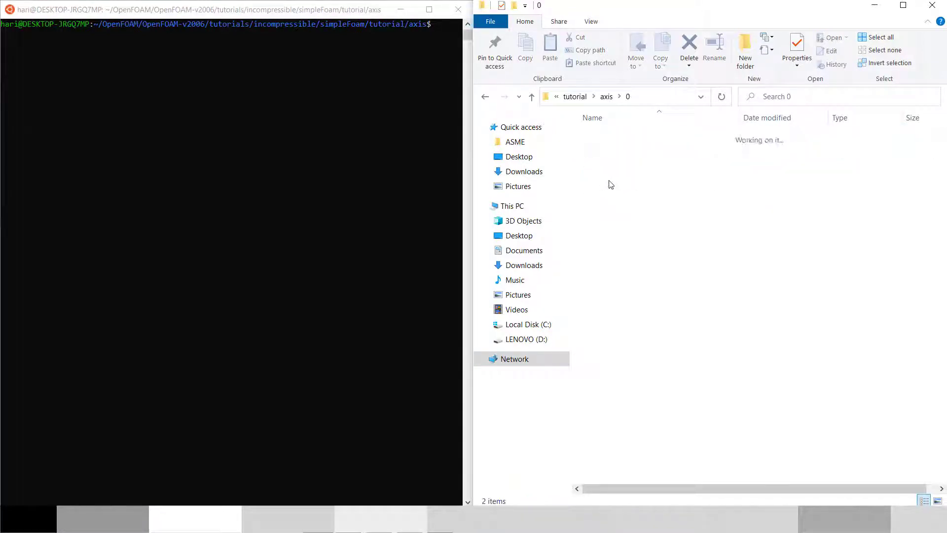
pyautogui.doubleClick(603, 148)
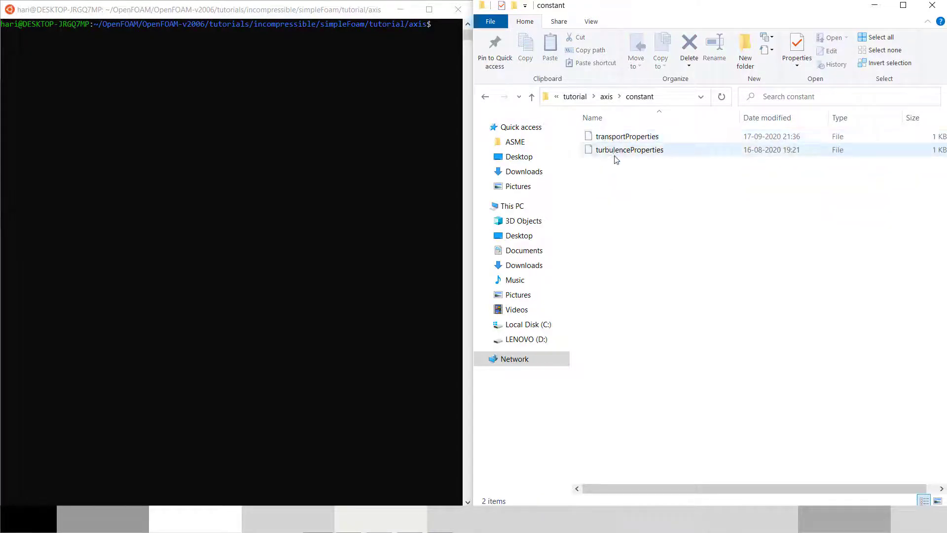
pyautogui.click(615, 141)
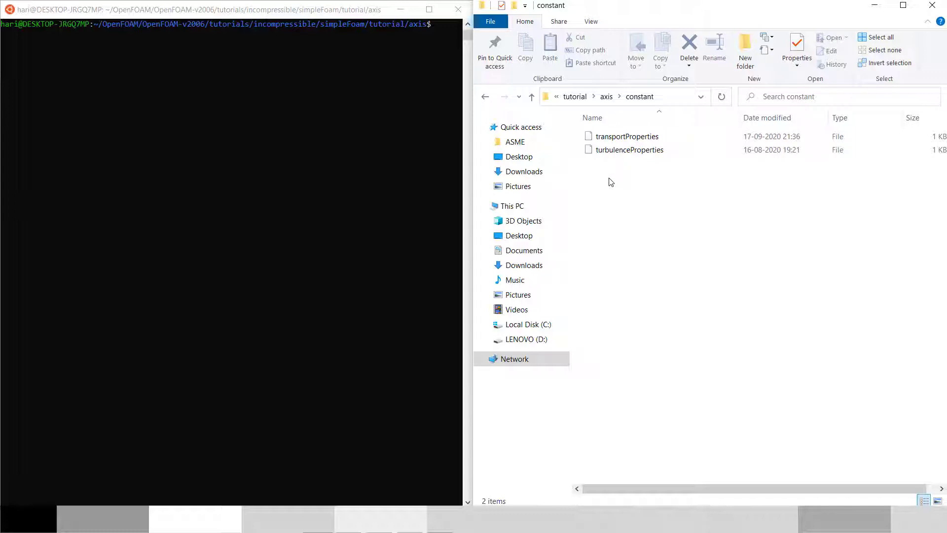
pyautogui.press('BackSpace')
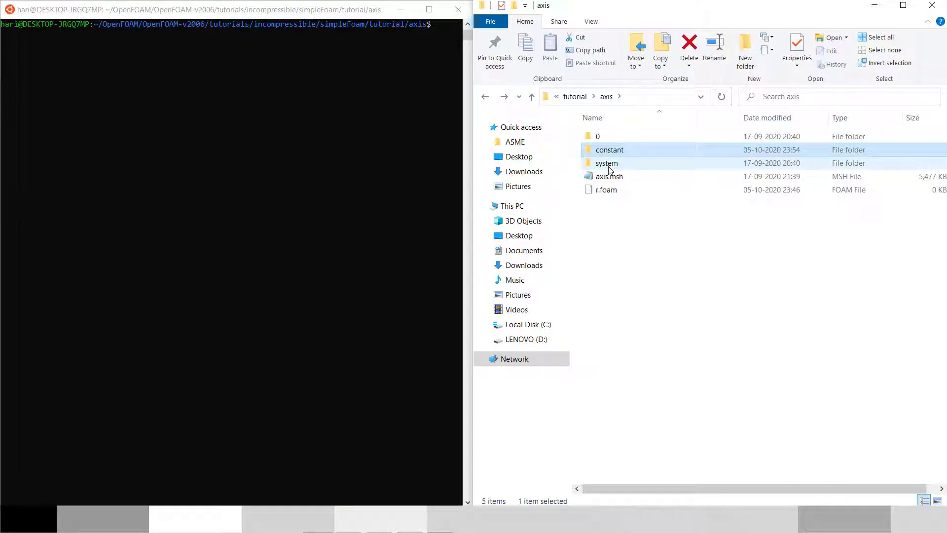
pyautogui.doubleClick(610, 168)
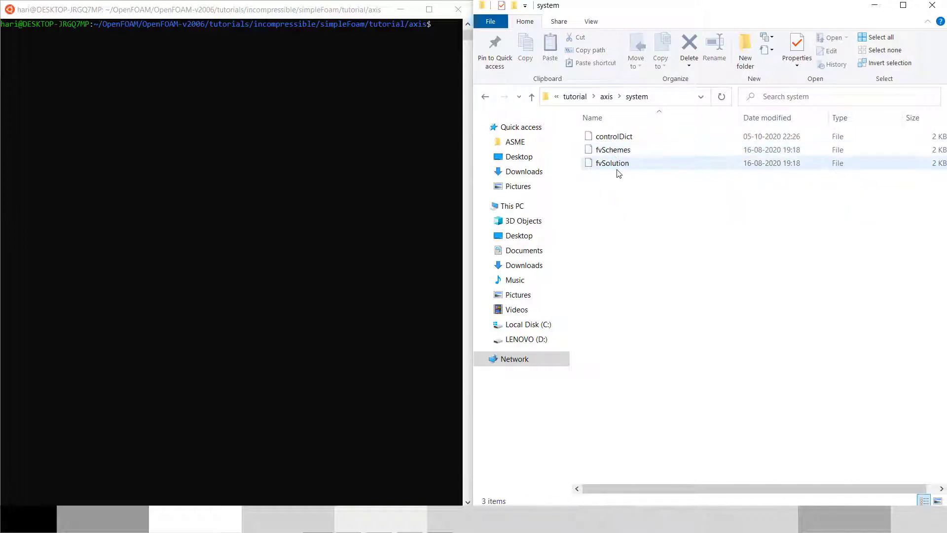
pyautogui.press('BackSpace')
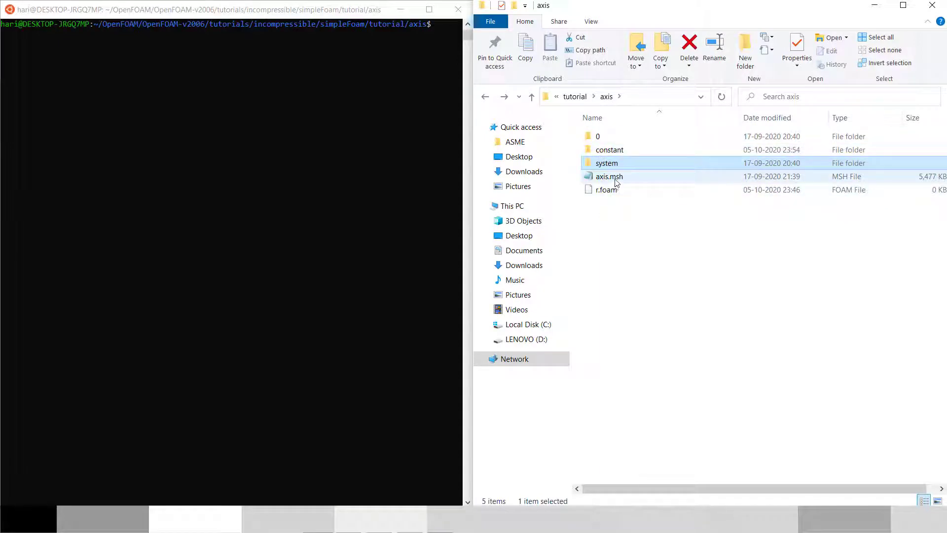
# Switch to the Ubuntu terminal and convert the mesh with the command fluentMeshToFoam axis.msh
pyautogui.click(340, 12)
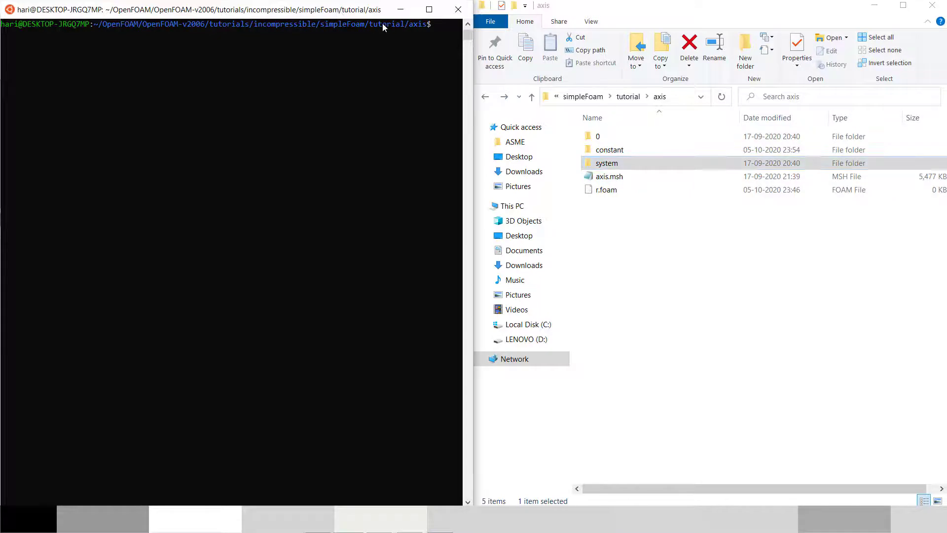
pyautogui.write('fluentMeshToFoam axis.msh')
pyautogui.press('Return')
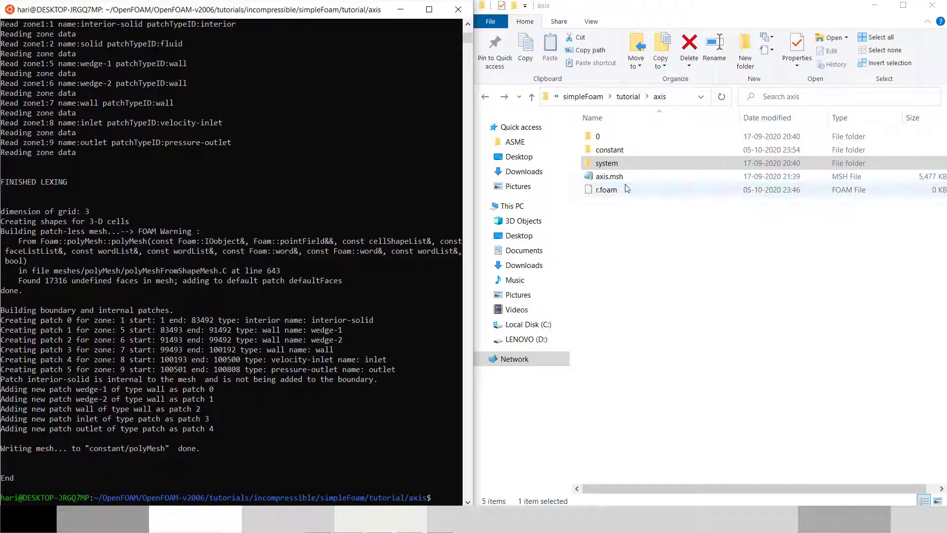
# Open the polyMesh folder inside the axis case's constant folder in File Explorer
pyautogui.doubleClick(625, 151)
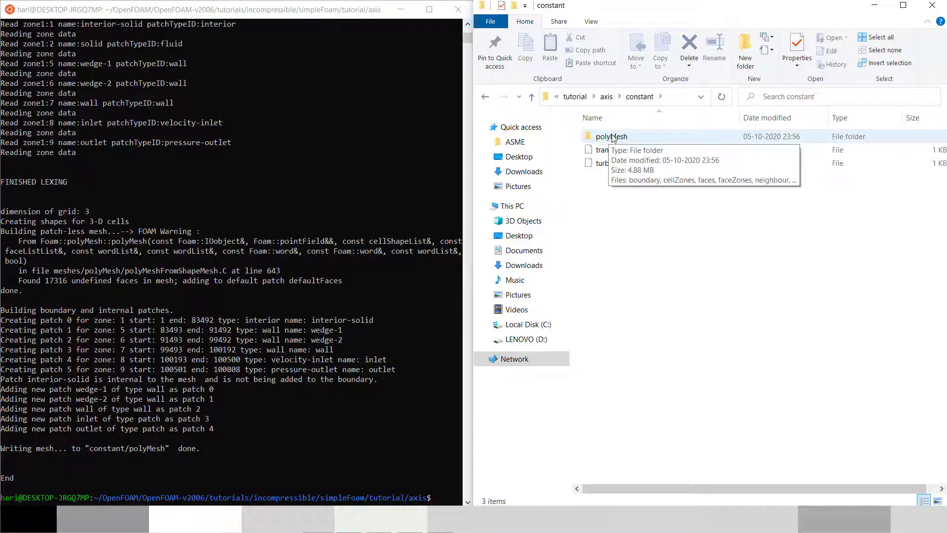
pyautogui.doubleClick(613, 139)
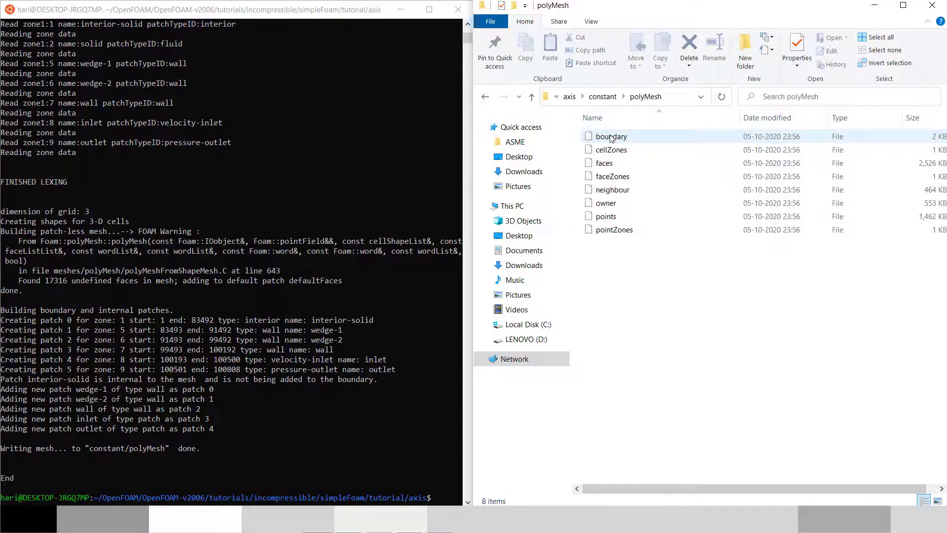
pyautogui.click(611, 138)
pyautogui.rightClick(612, 139)
pyautogui.press('Escape')
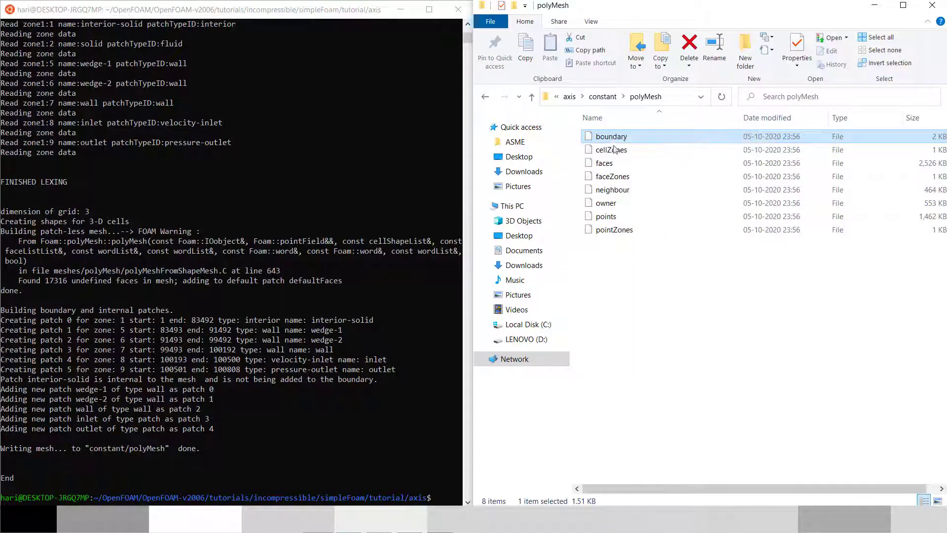
pyautogui.press('Return')
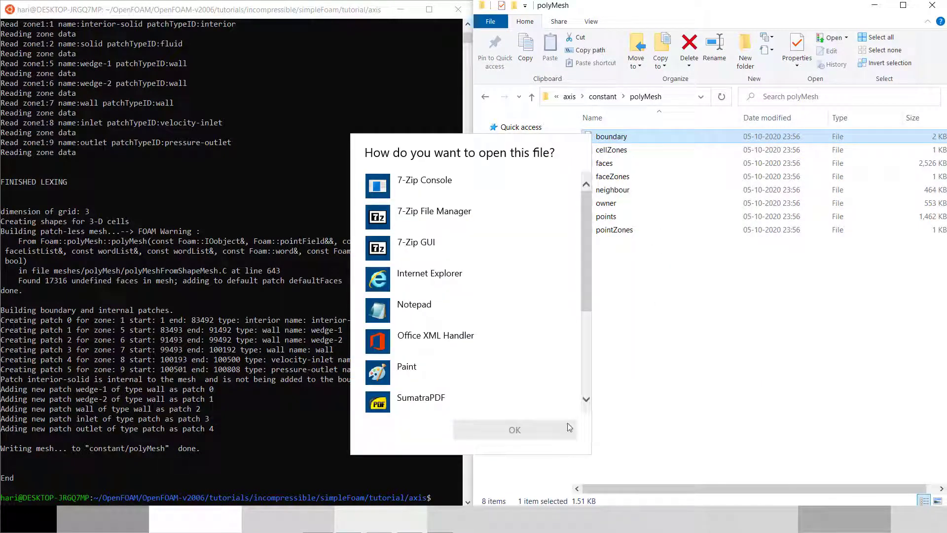
pyautogui.click(412, 309)
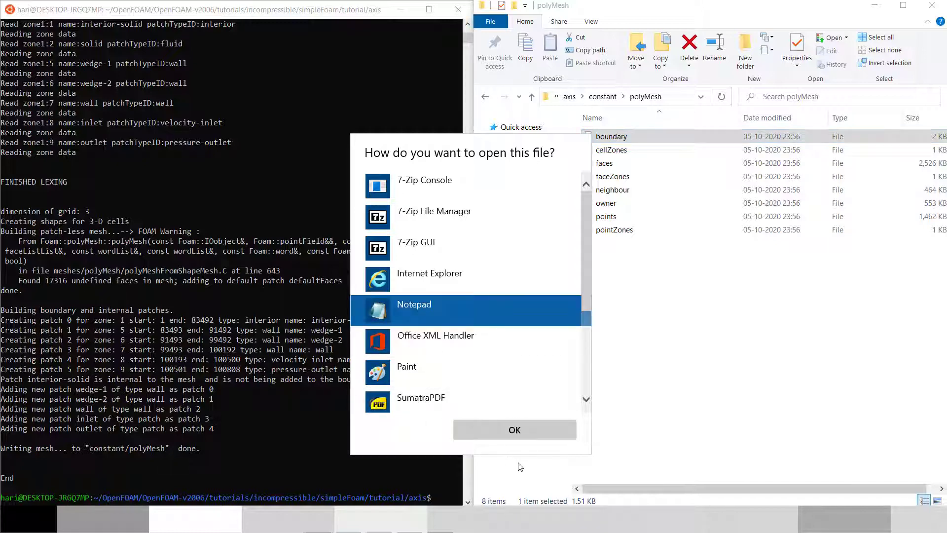
pyautogui.click(514, 430)
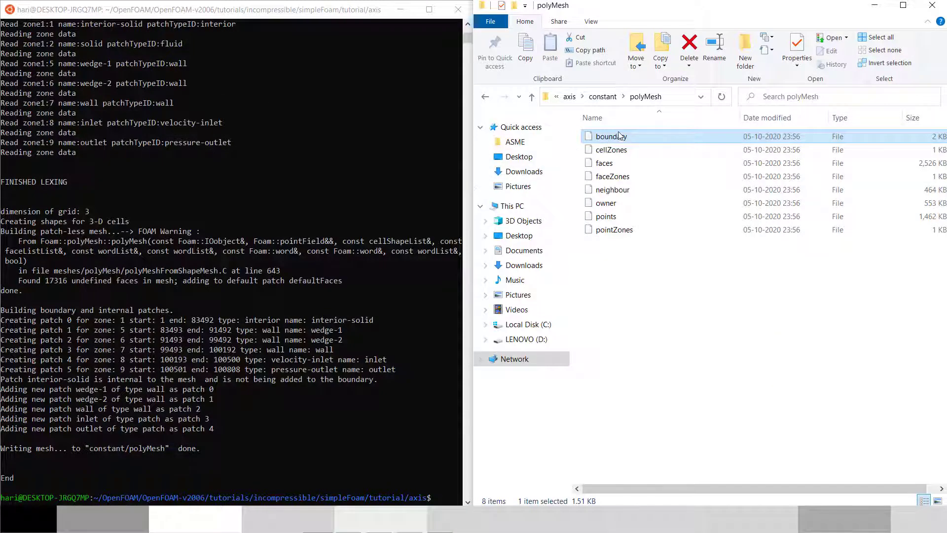
# Open the boundary file from the polyMesh folder in Notepad++ and bring its patch definitions into view
pyautogui.rightClick(619, 133)
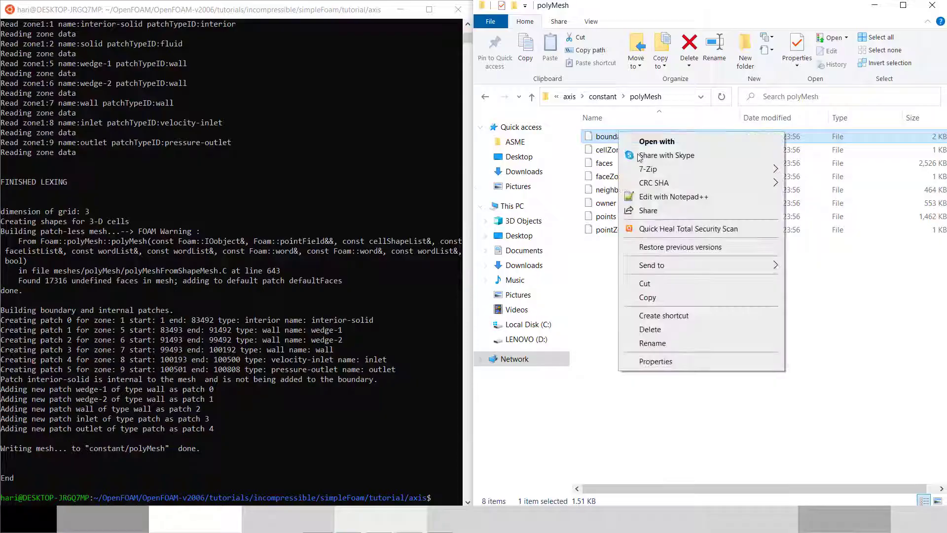
pyautogui.click(652, 198)
pyautogui.scroll(-1, 135, 278)
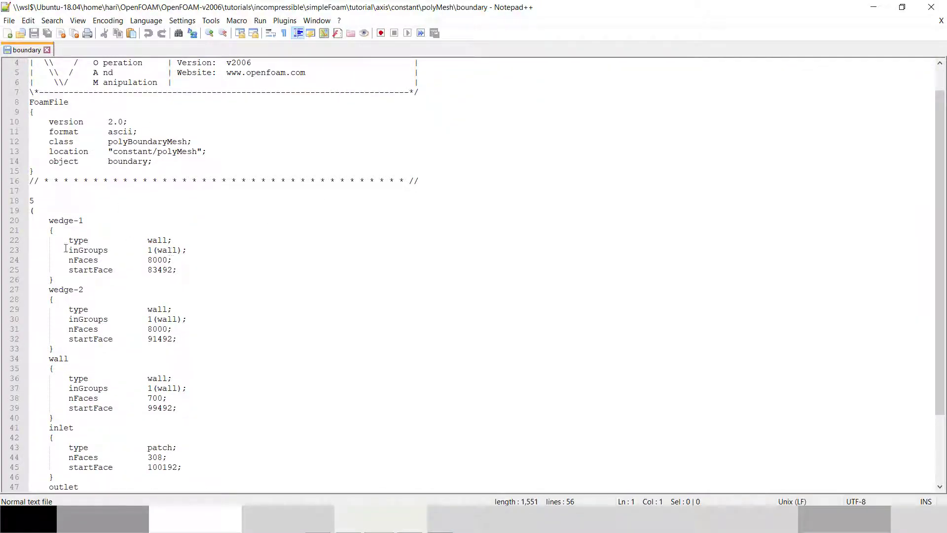
# Replace wedge-1's type and inGroups lines with "type wedge;" and "physicalType wedge;", indented in line with nFaces
pyautogui.moveTo(187, 254); pyautogui.dragTo(28, 240)
pyautogui.write('type            wedge;     physicalType    wedge;')
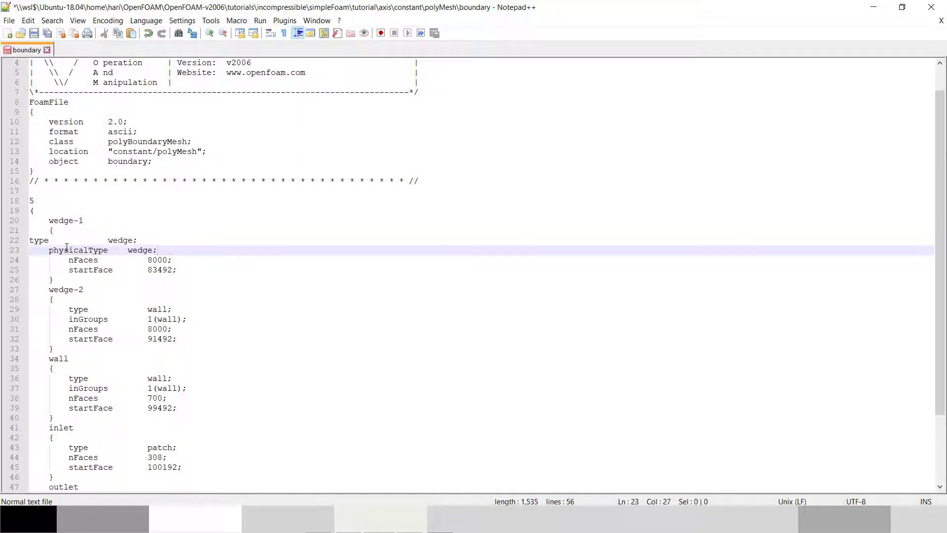
pyautogui.click(24, 240)
pyautogui.click(30, 241)
pyautogui.press('Tab')
pyautogui.press('Tab')
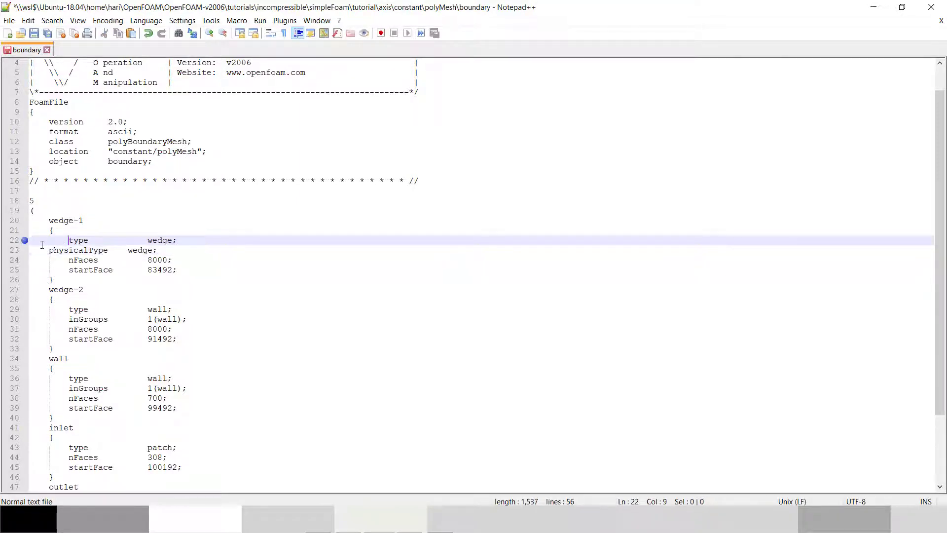
pyautogui.press('BackSpace')
pyautogui.press('Tab')
pyautogui.click(50, 251)
pyautogui.press('Tab')
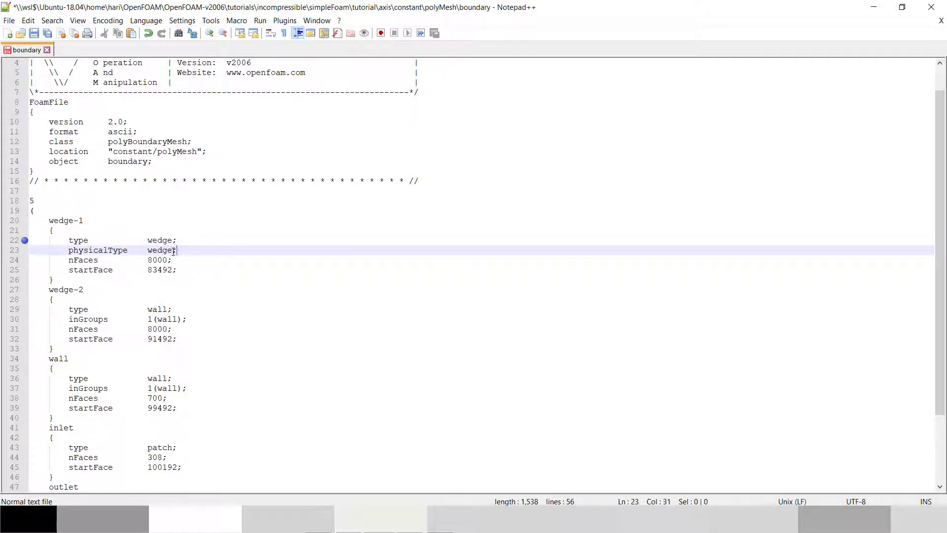
# Copy wedge-1's type and physicalType lines over the type and inGroups lines of the wedge-2 patch
pyautogui.moveTo(174, 253); pyautogui.dragTo(32, 240)
pyautogui.hotkey('ctrl', 'c')
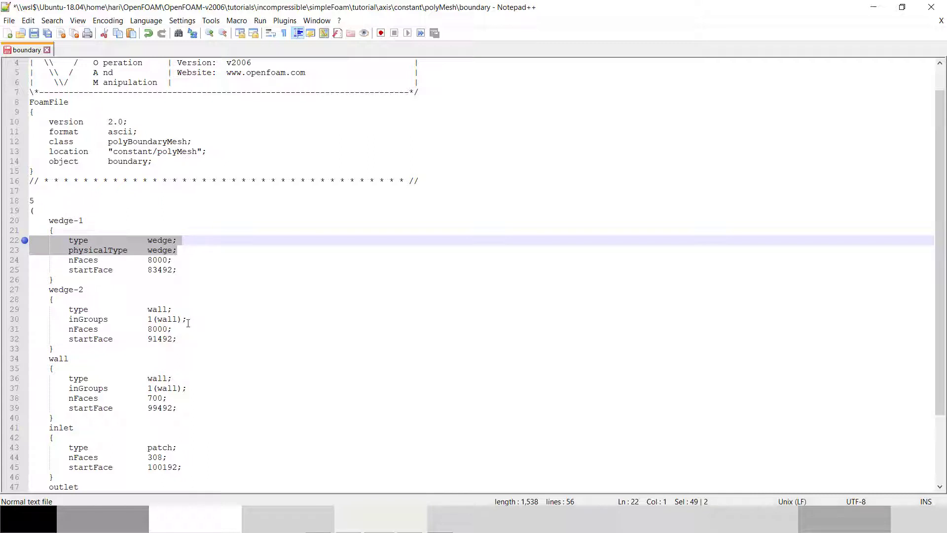
pyautogui.moveTo(188, 323); pyautogui.dragTo(30, 306)
pyautogui.hotkey('ctrl', 'v')
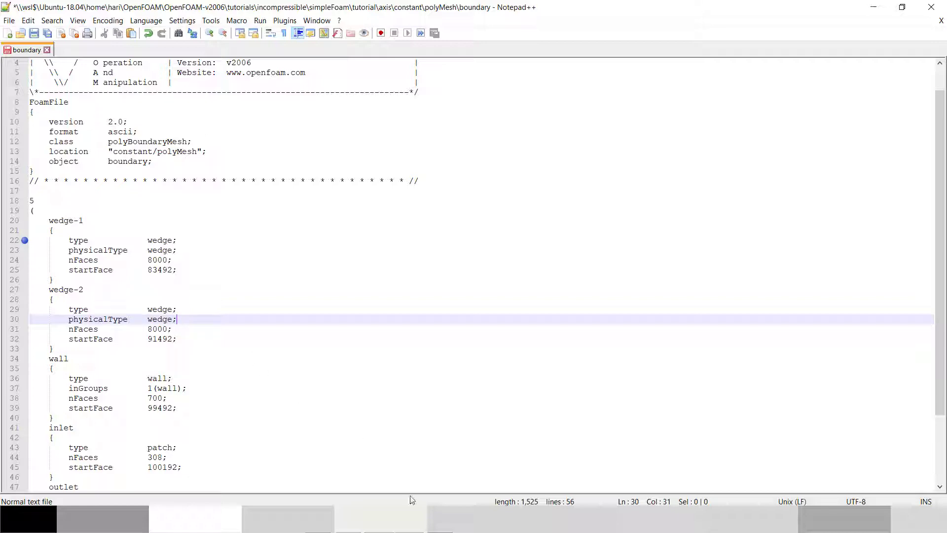
# Switch to the Ubuntu terminal and create an empty m.foam file in the axis case folder with touch
pyautogui.hotkey('alt', 'Tab')
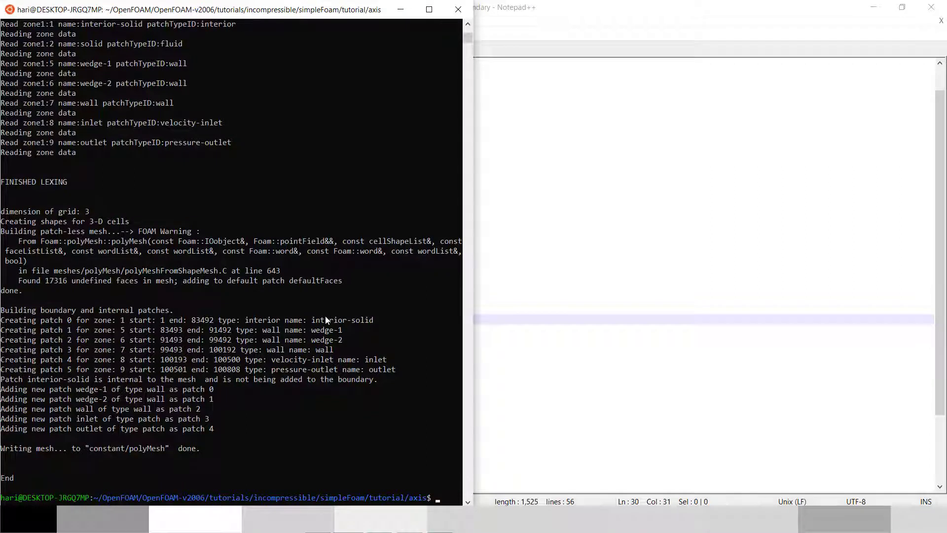
pyautogui.write('touch m.')
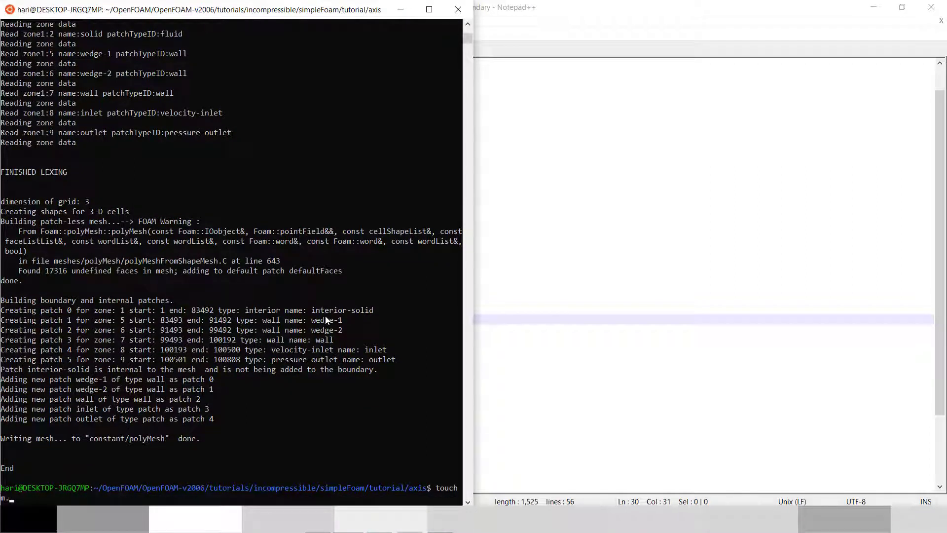
pyautogui.write('foam')
pyautogui.press('Return')
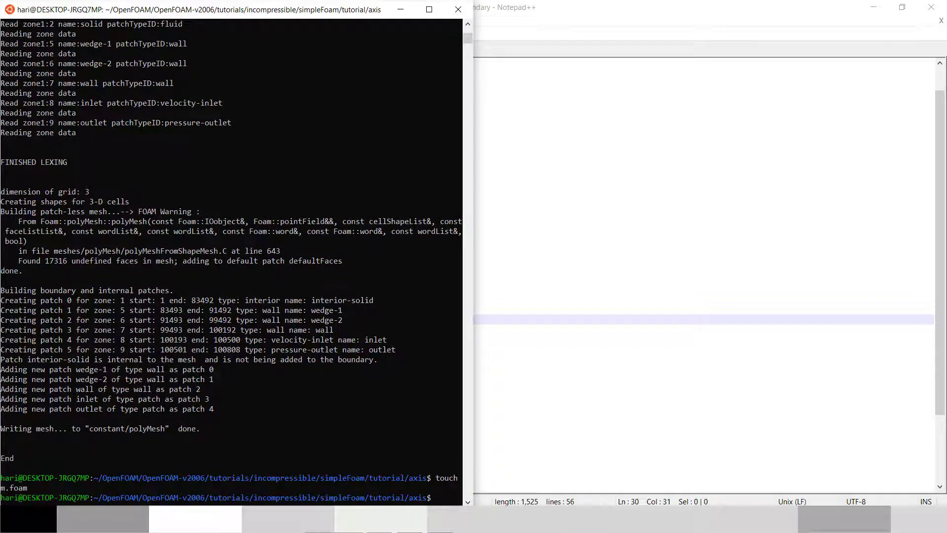
# Load m.foam from the axis case folder into ParaView and display its internal mesh
pyautogui.hotkey('alt', 'Tab')
pyautogui.hotkey('alt', 'Up')
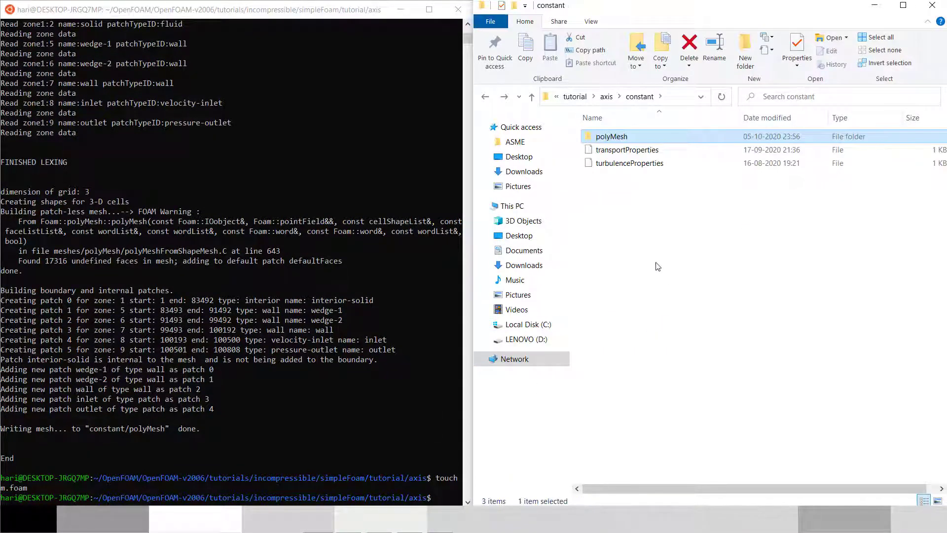
pyautogui.hotkey('alt', 'Up')
pyautogui.click(617, 193)
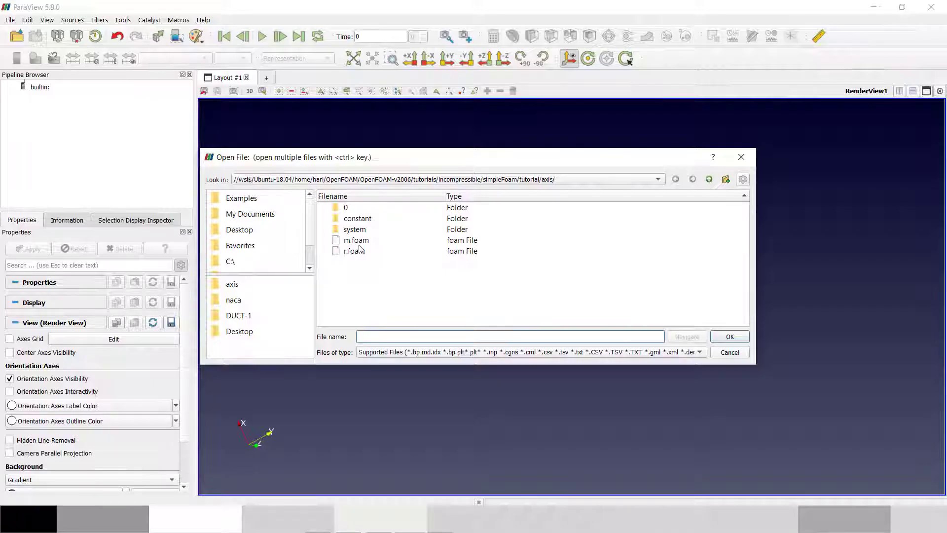
pyautogui.doubleClick(358, 242)
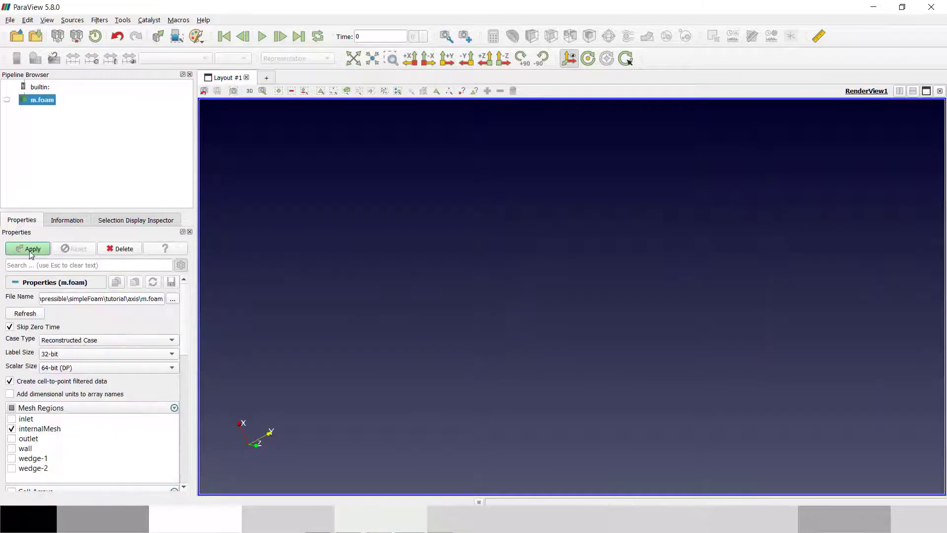
pyautogui.click(30, 252)
pyautogui.moveTo(499, 340); pyautogui.dragTo(385, 368)
pyautogui.scroll(4, 418, 376)
# Display only the inlet and outlet mesh regions of m.foam, with internalMesh hidden
pyautogui.click(12, 419)
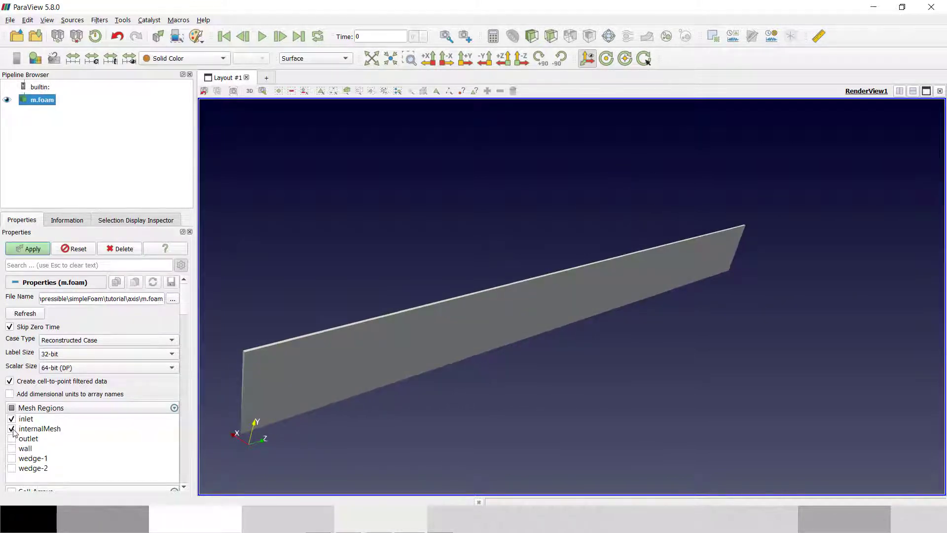
pyautogui.click(11, 428)
pyautogui.click(11, 438)
pyautogui.click(28, 251)
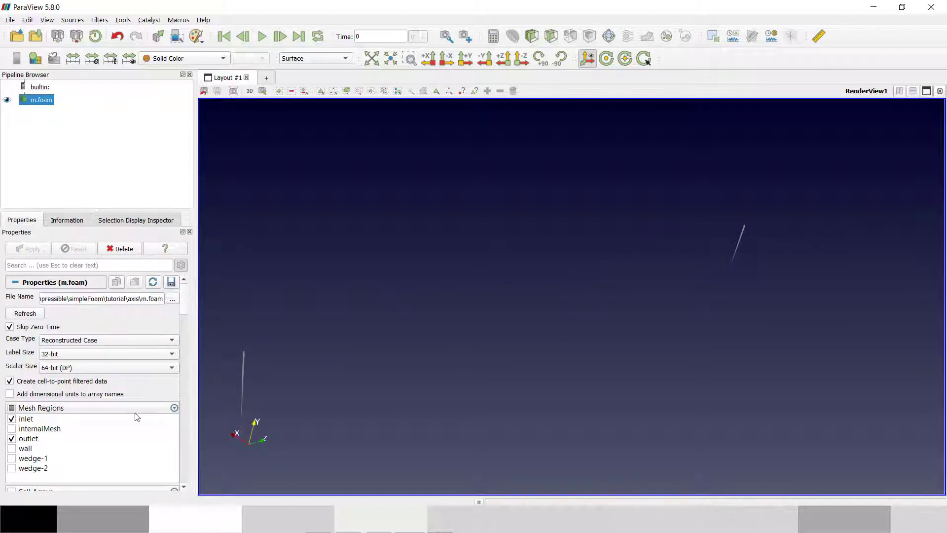
# Replace the inlet and outlet regions in the display with wedge-1 and wedge-2, and view the two patches up close
pyautogui.click(12, 438)
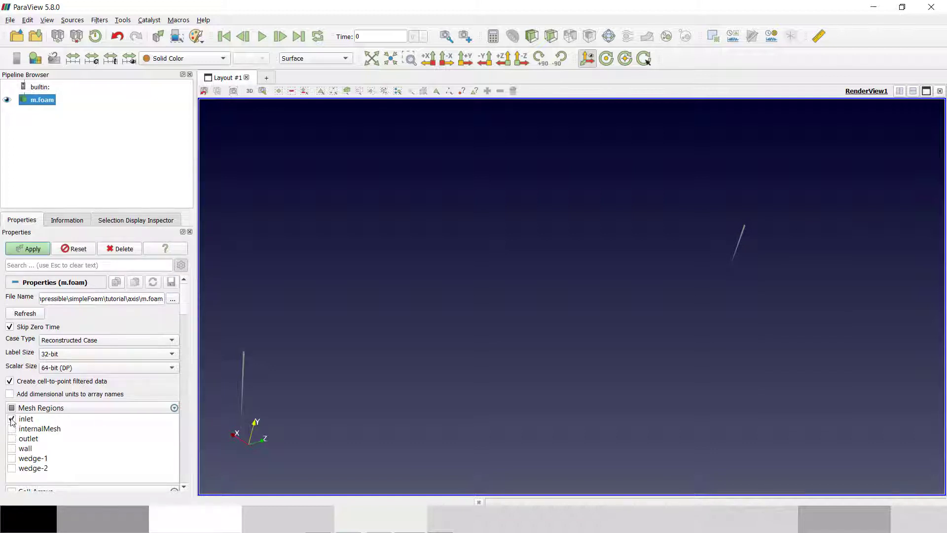
pyautogui.click(12, 418)
pyautogui.click(12, 458)
pyautogui.click(11, 467)
pyautogui.click(29, 248)
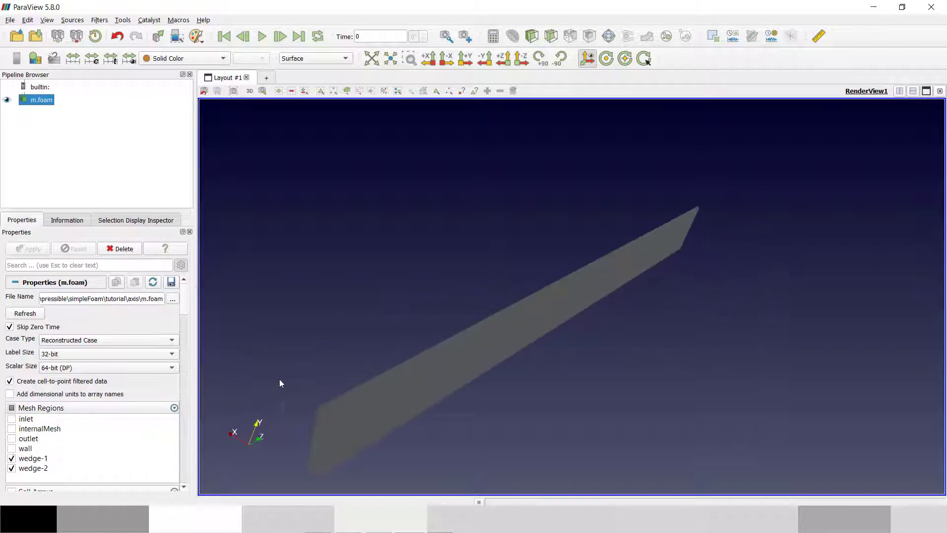
pyautogui.moveTo(279, 382); pyautogui.dragTo(414, 238)
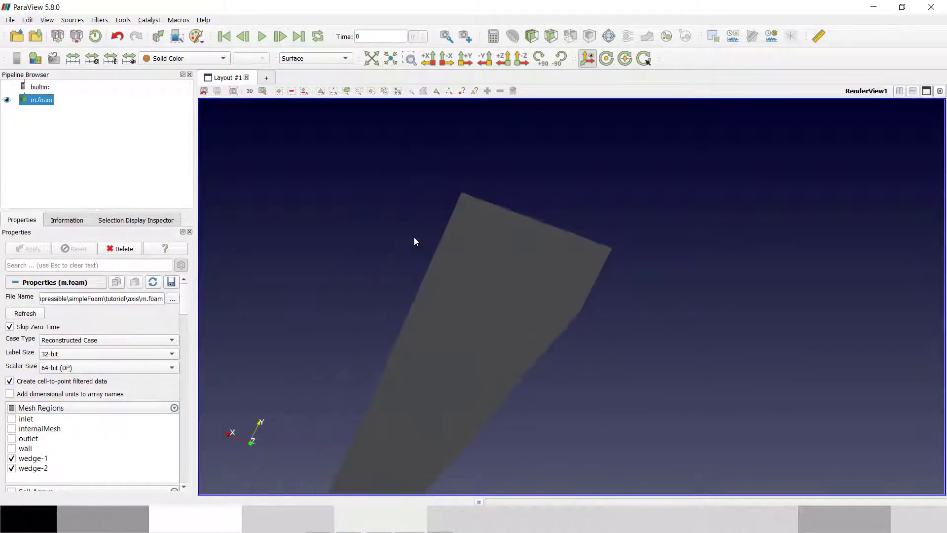
# Set the representation to Surface With Edges and examine the cell lines on the wedge patches
pyautogui.click(325, 60)
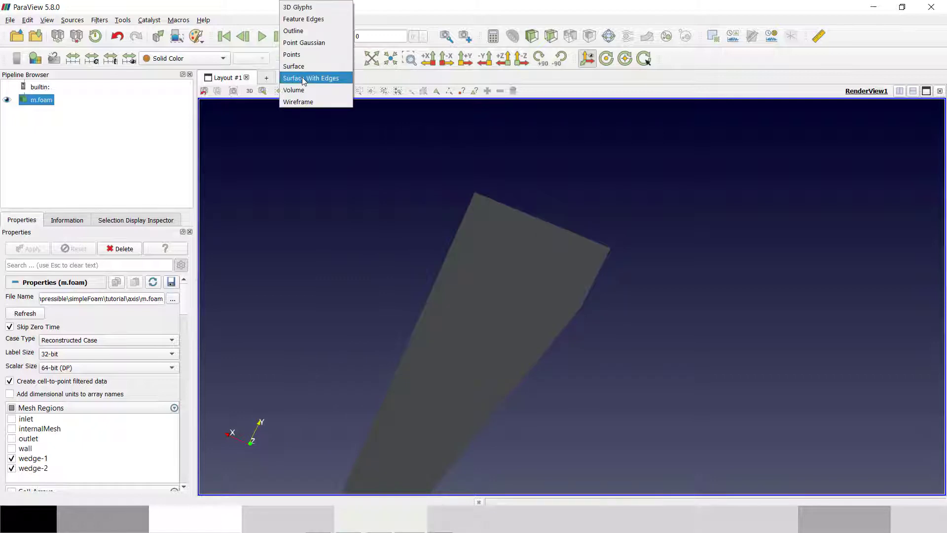
pyautogui.click(316, 78)
pyautogui.moveTo(486, 274); pyautogui.dragTo(491, 279)
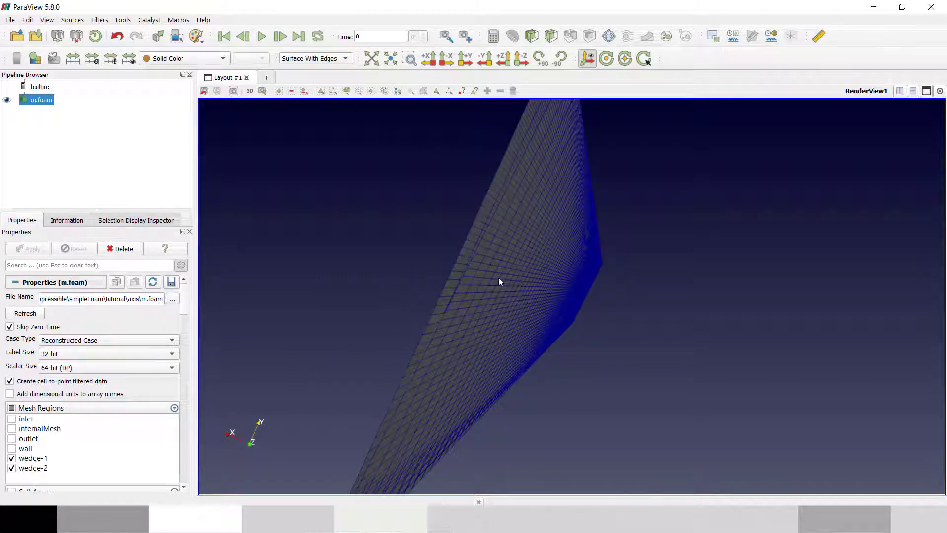
pyautogui.scroll(5, 498, 280)
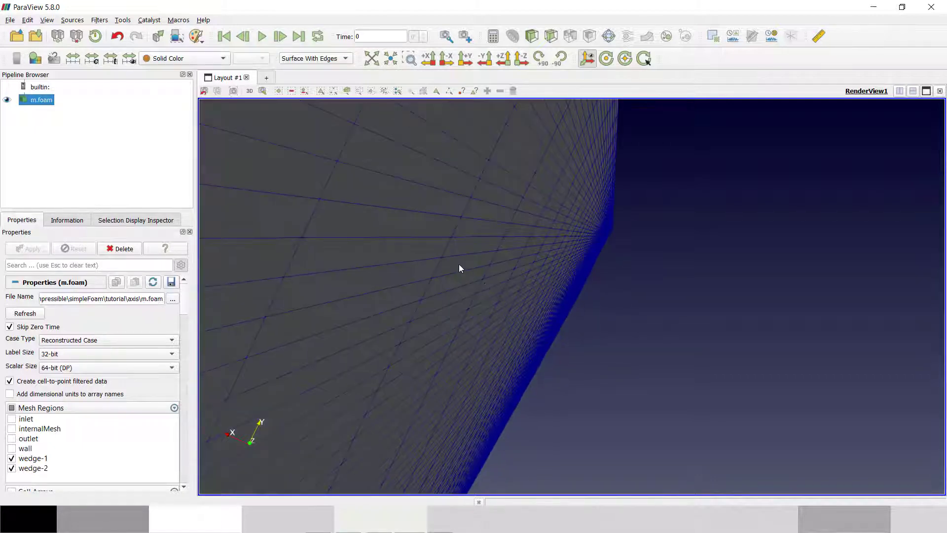
pyautogui.scroll(-5, 459, 264)
pyautogui.moveTo(499, 261); pyautogui.dragTo(471, 239)
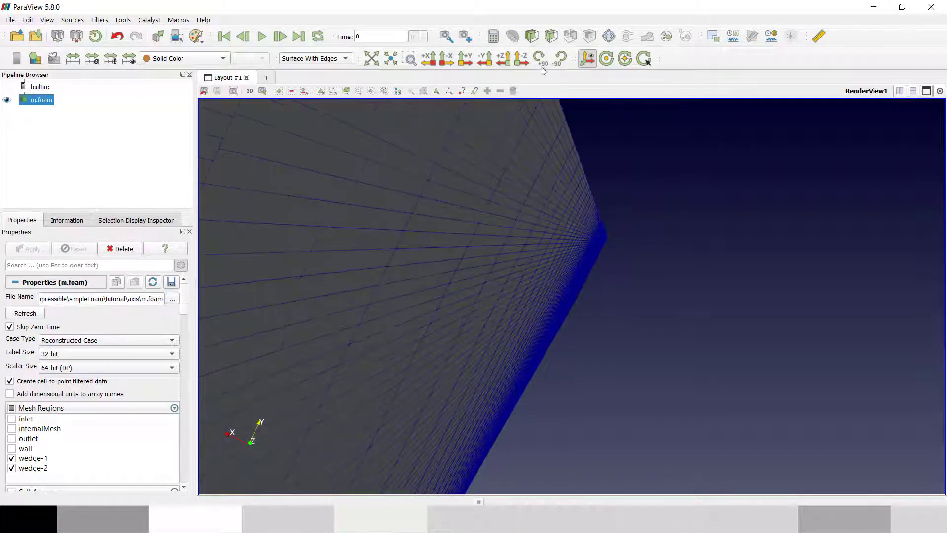
# Pick a new center of rotation on the wedge mesh and examine how the two wedge patches meet
pyautogui.click(644, 58)
pyautogui.scroll(-5, 459, 195)
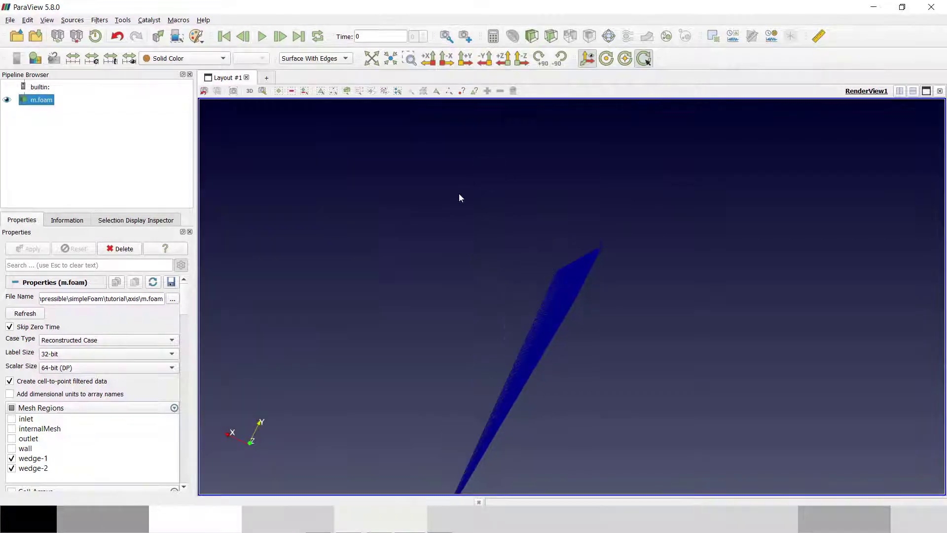
pyautogui.click(537, 341)
pyautogui.moveTo(537, 337); pyautogui.dragTo(522, 319)
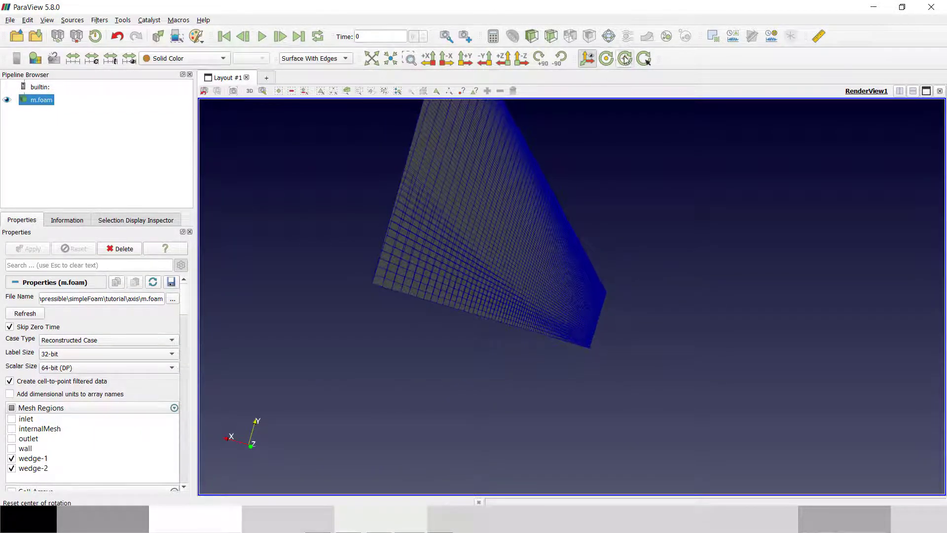
pyautogui.moveTo(416, 162); pyautogui.dragTo(490, 281)
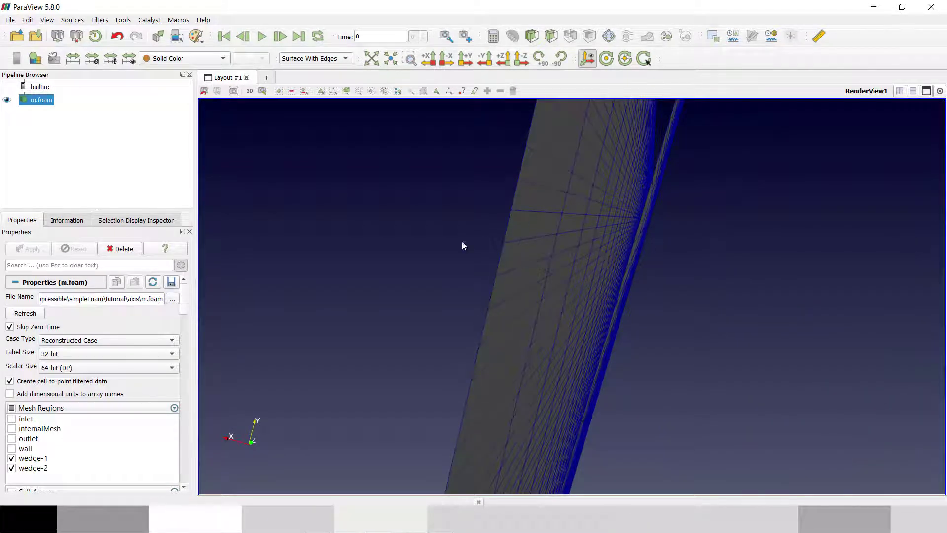
# Display the wedge patches one at a time, first wedge-2 alone and after it wedge-1 alone
pyautogui.click(11, 458)
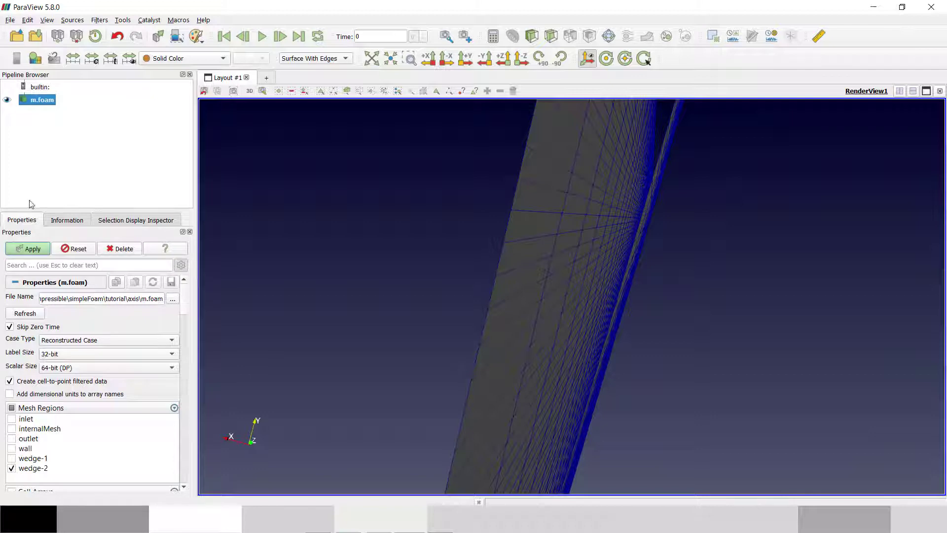
pyautogui.click(30, 248)
pyautogui.moveTo(531, 284); pyautogui.dragTo(508, 327)
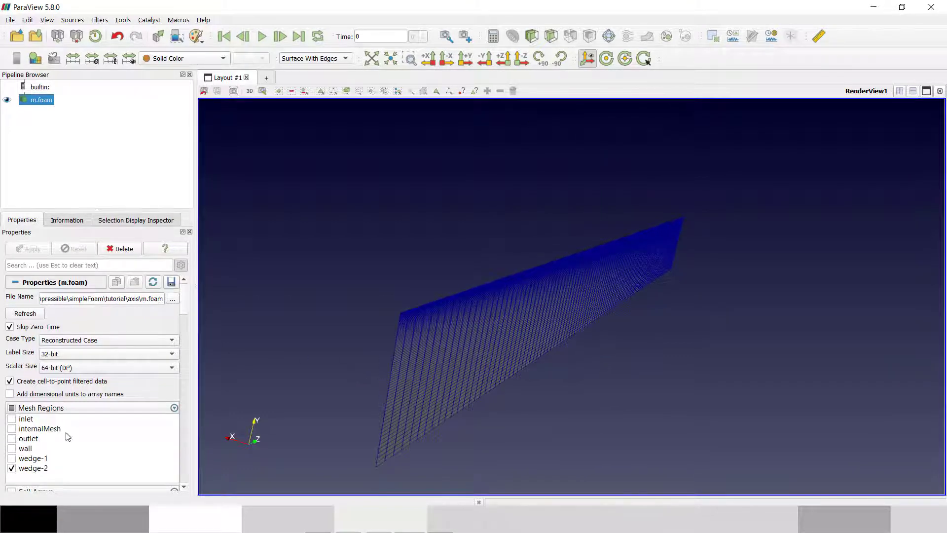
pyautogui.click(11, 468)
pyautogui.click(11, 458)
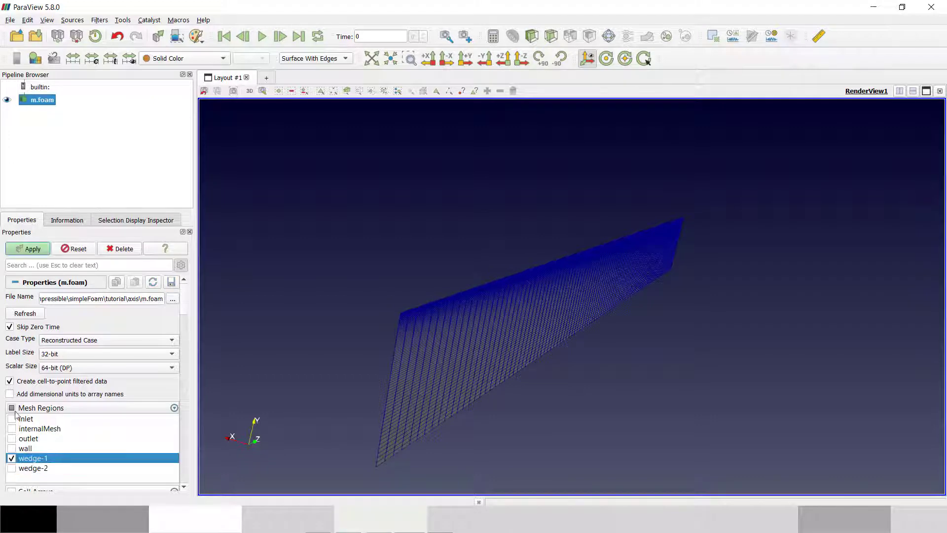
pyautogui.click(29, 249)
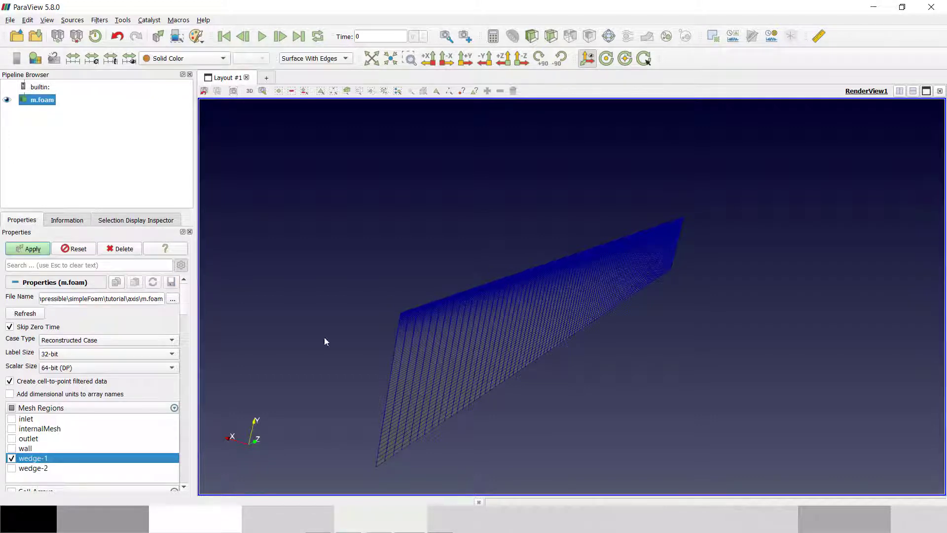
# Display only the internalMesh region and examine the thin wedge-shaped end of the mesh
pyautogui.click(12, 458)
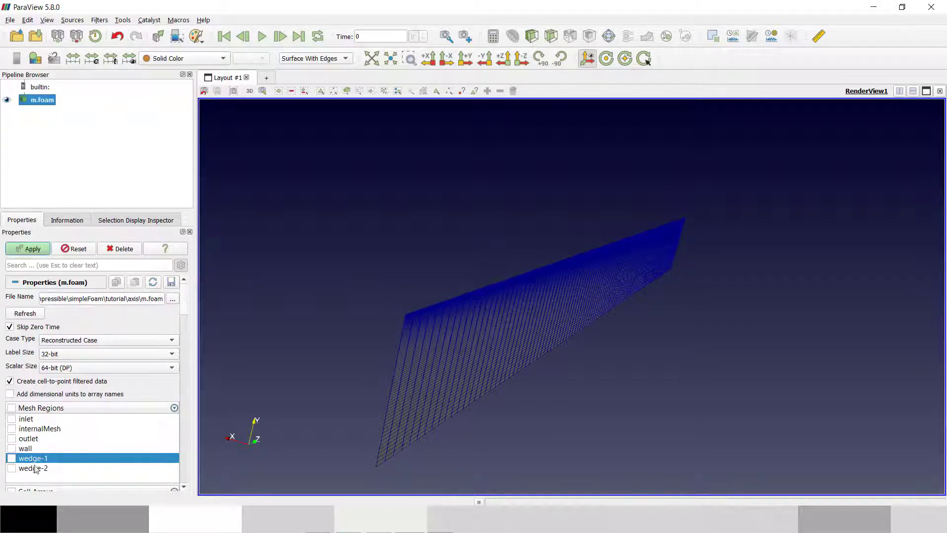
pyautogui.click(12, 429)
pyautogui.click(30, 249)
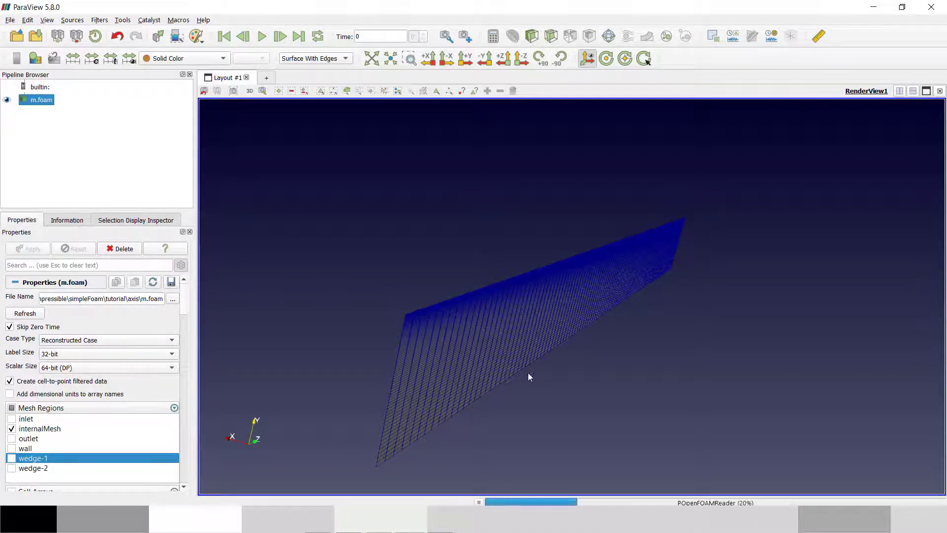
pyautogui.scroll(5, 417, 340)
pyautogui.moveTo(416, 338); pyautogui.dragTo(417, 299)
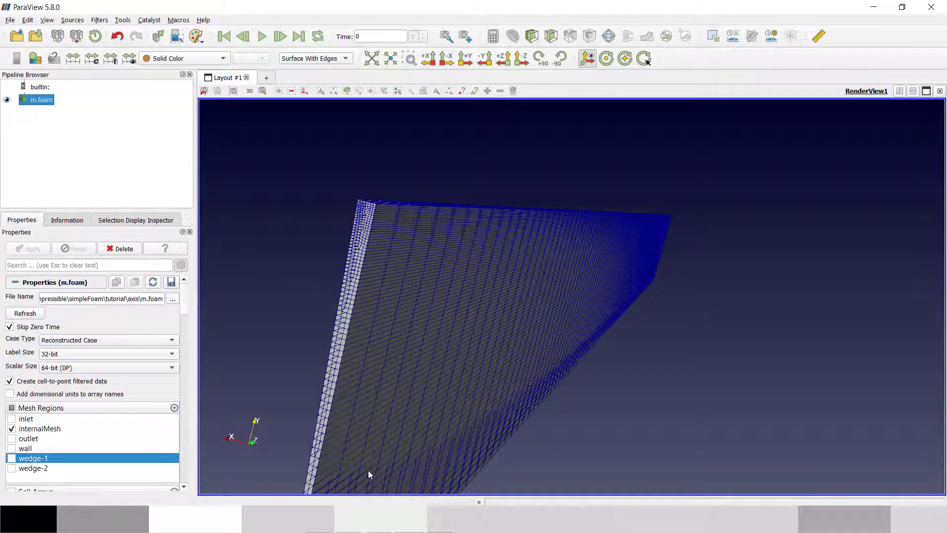
# Open the p file from the axis case's 0 folder in Notepad++ through File Explorer
pyautogui.hotkey('alt', 'Tab')
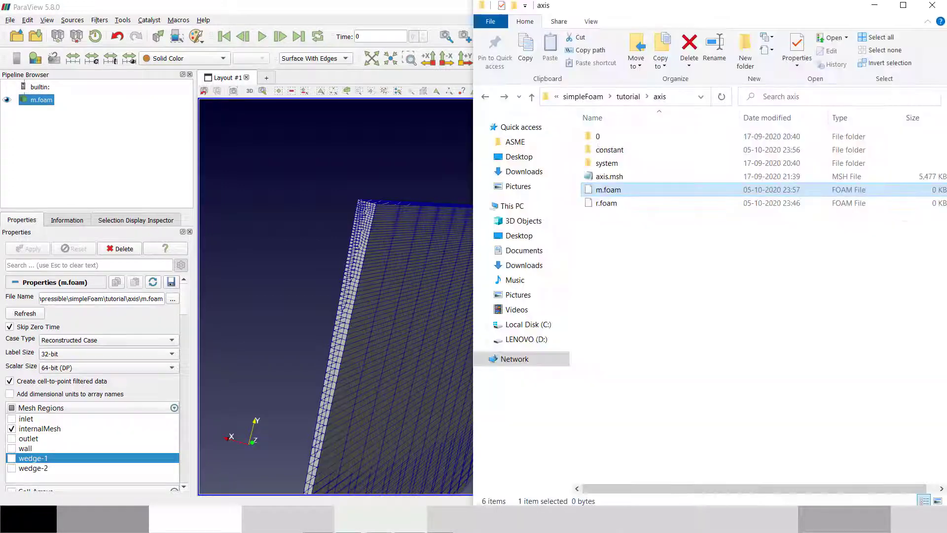
pyautogui.doubleClick(620, 137)
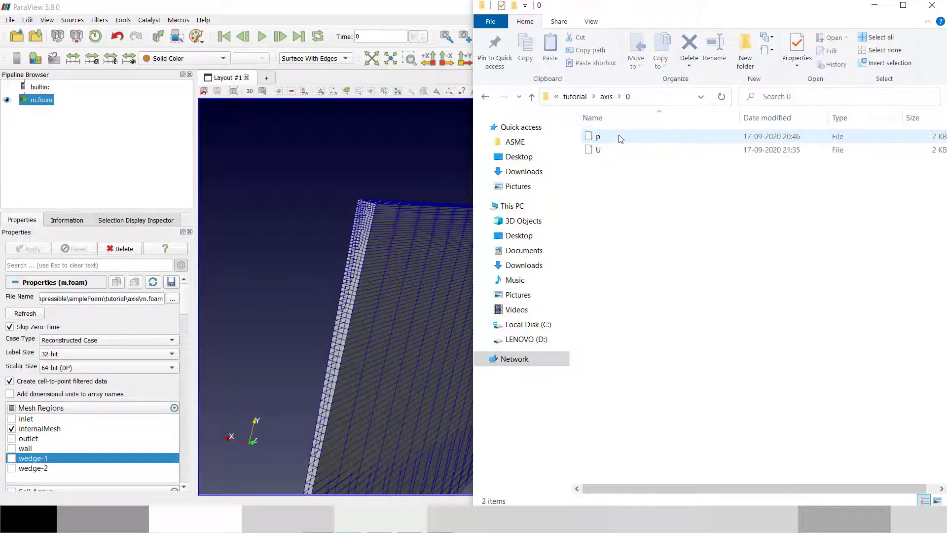
pyautogui.click(619, 137)
pyautogui.rightClick(619, 137)
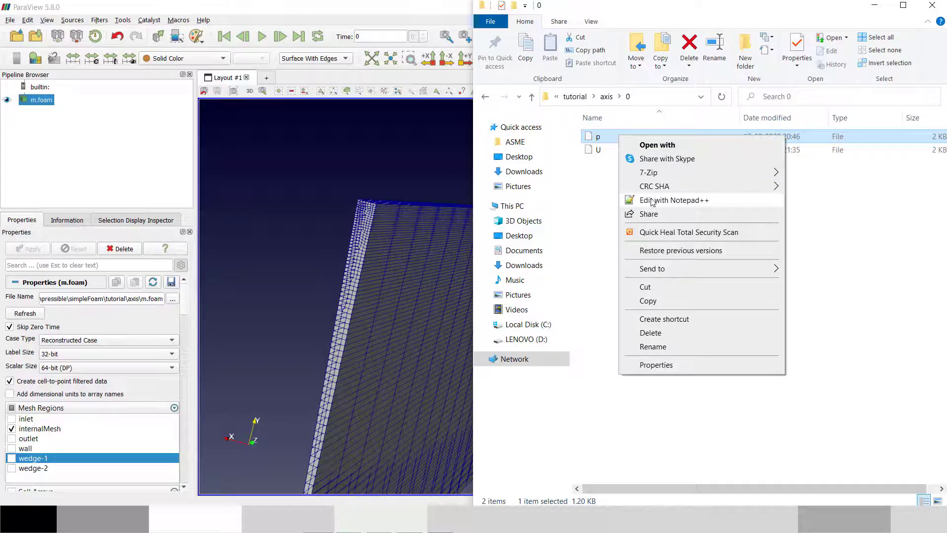
pyautogui.click(671, 200)
# Review the boundary conditions in the p file, especially the wedge types, and check them against the patches in the boundary file
pyautogui.scroll(-1, 179, 259)
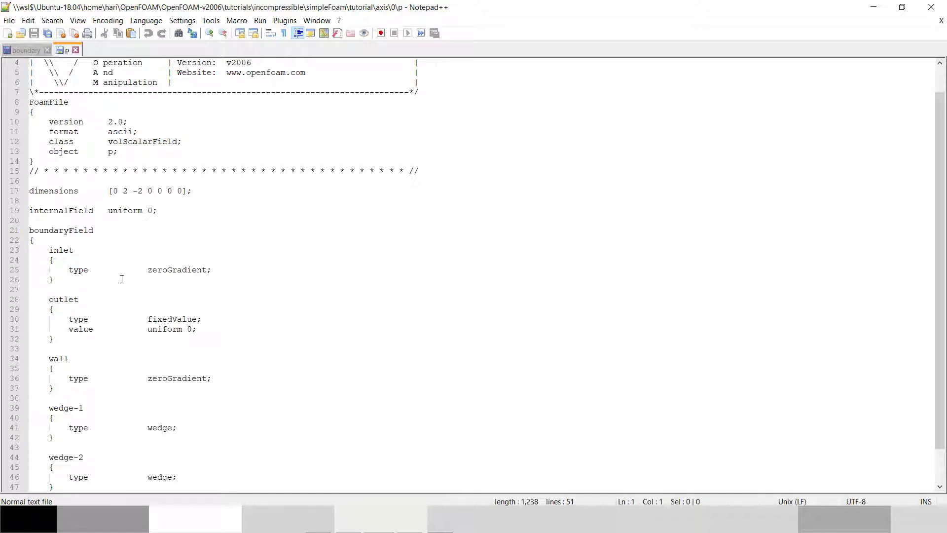
pyautogui.scroll(-2, 121, 278)
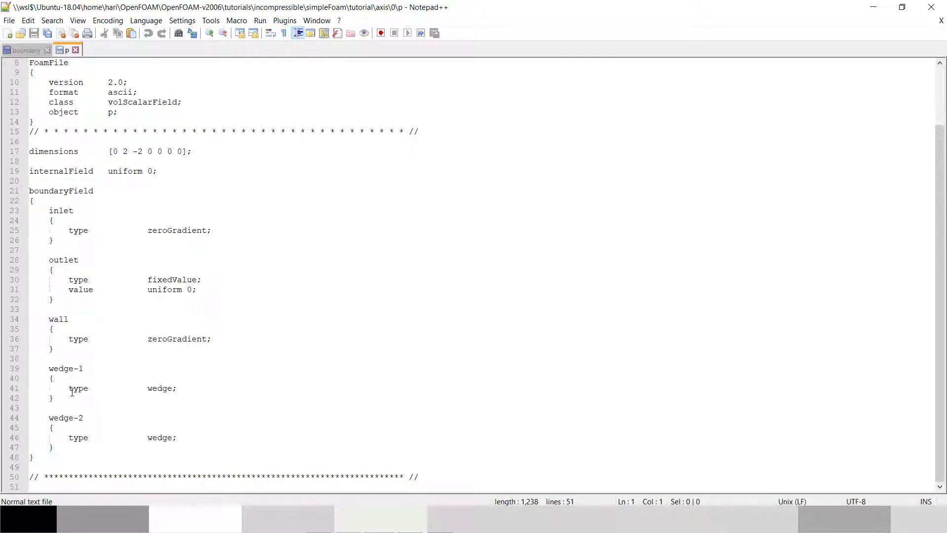
pyautogui.moveTo(69, 388); pyautogui.dragTo(172, 388)
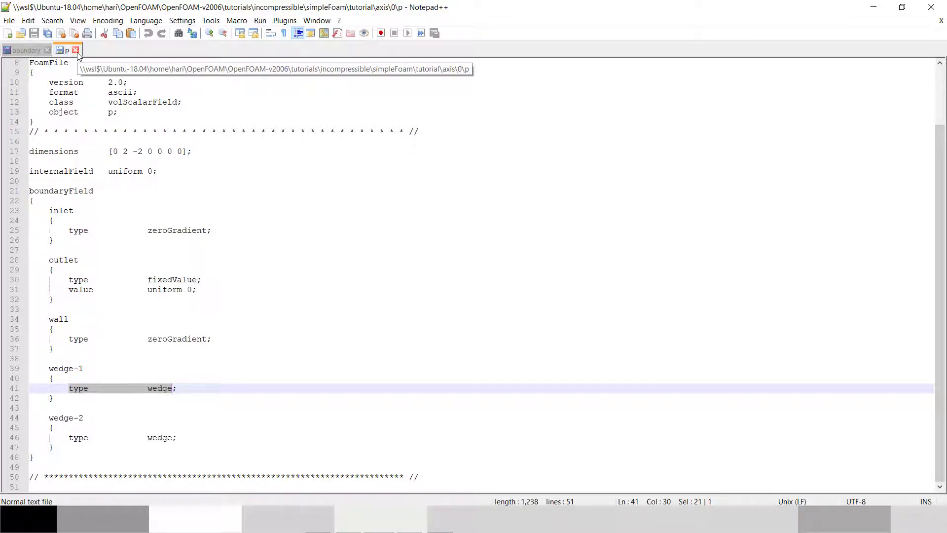
pyautogui.scroll(2, 8, 92)
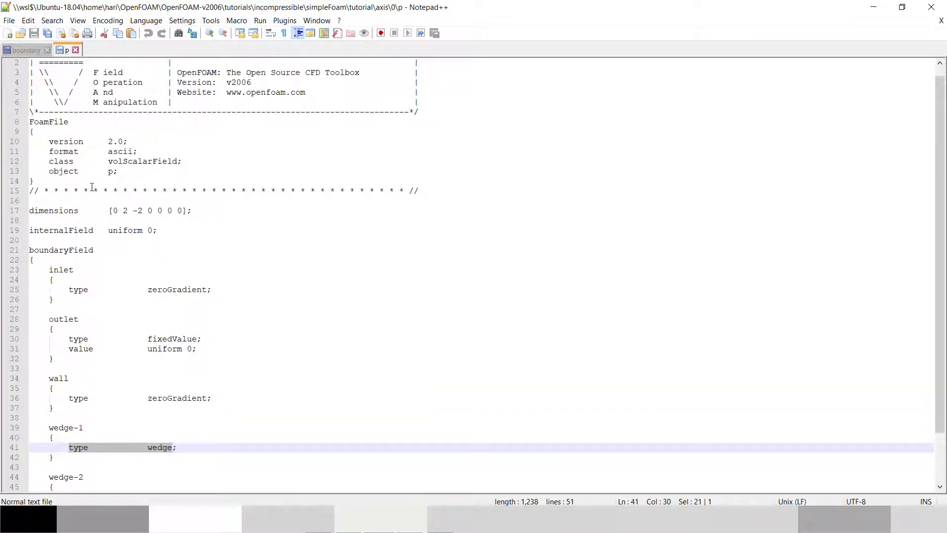
pyautogui.click(27, 50)
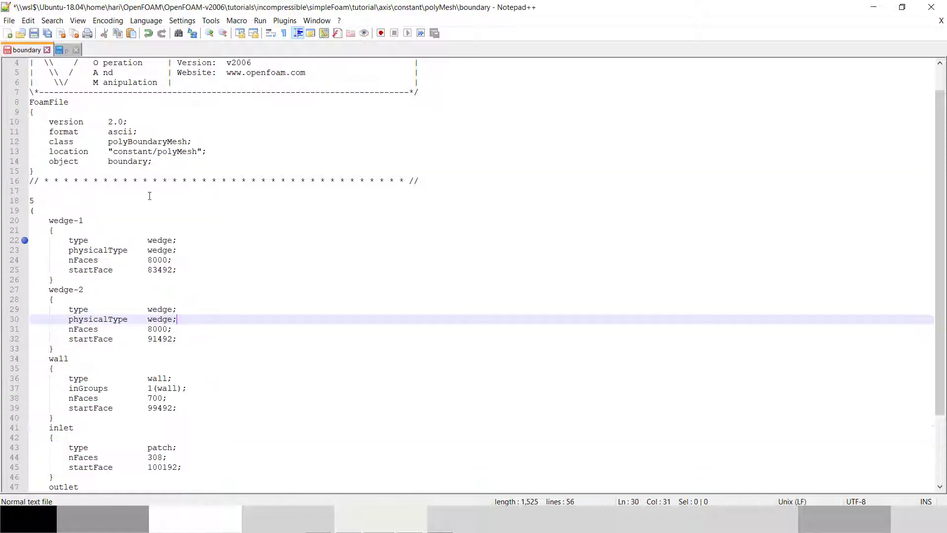
# Open the U file from the axis case's 0 folder in Notepad++
pyautogui.hotkey('alt', 'Tab')
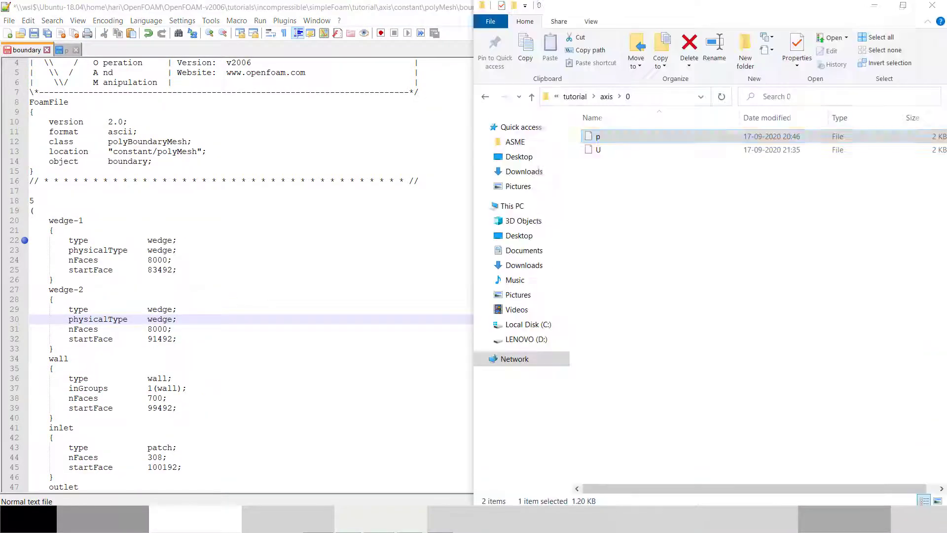
pyautogui.click(661, 148)
pyautogui.rightClick(662, 148)
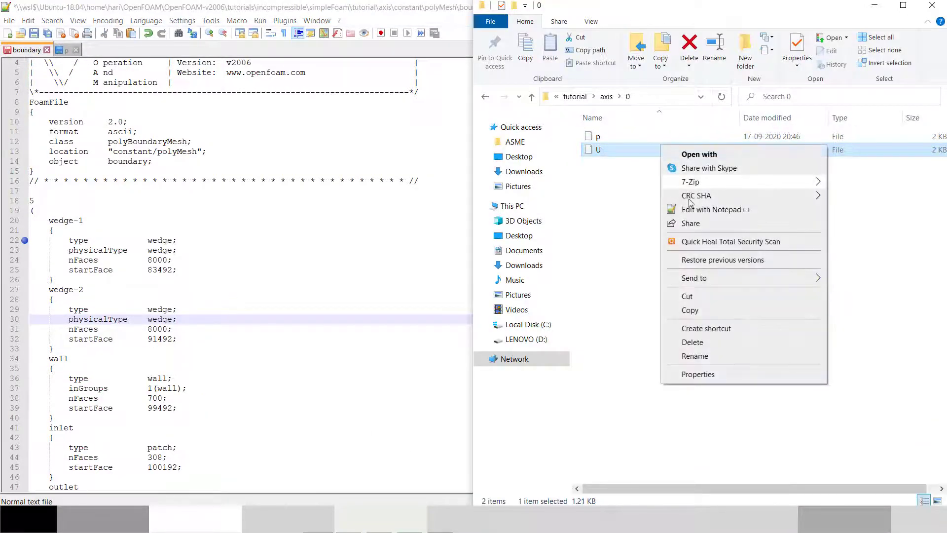
pyautogui.click(700, 209)
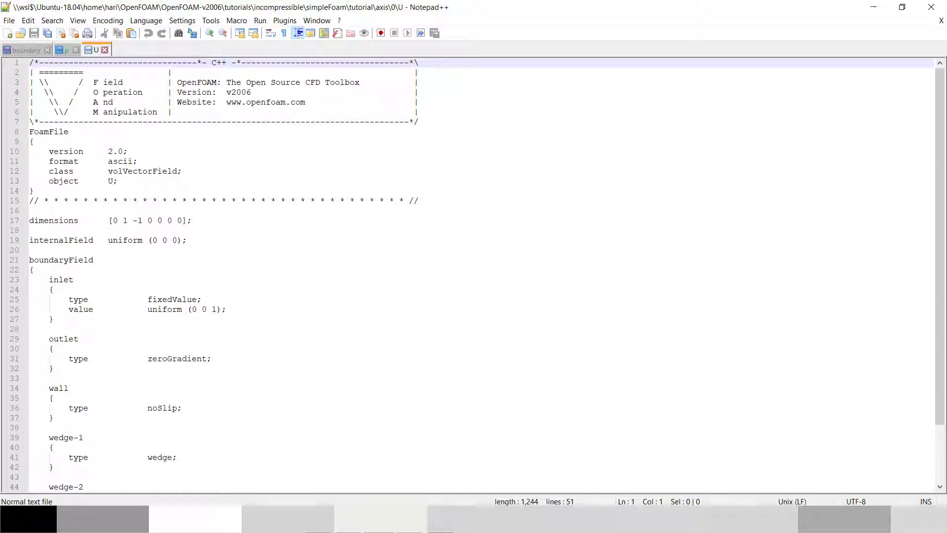
# Check the pipe's axis direction in ParaView against the inlet velocity in the U file, and review the file's patch conditions
pyautogui.hotkey('alt', 'Tab')
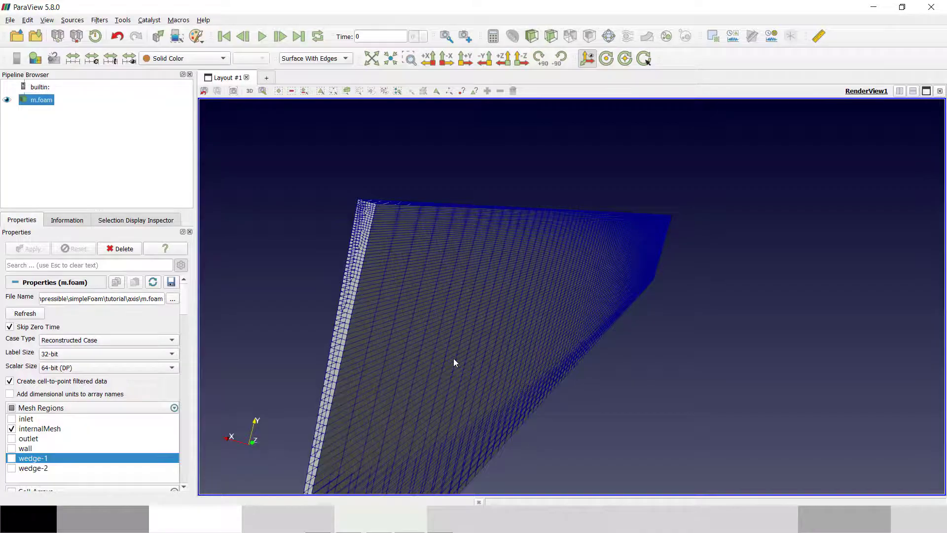
pyautogui.moveTo(447, 357); pyautogui.dragTo(427, 376, button='right')
pyautogui.moveTo(516, 341); pyautogui.dragTo(451, 340)
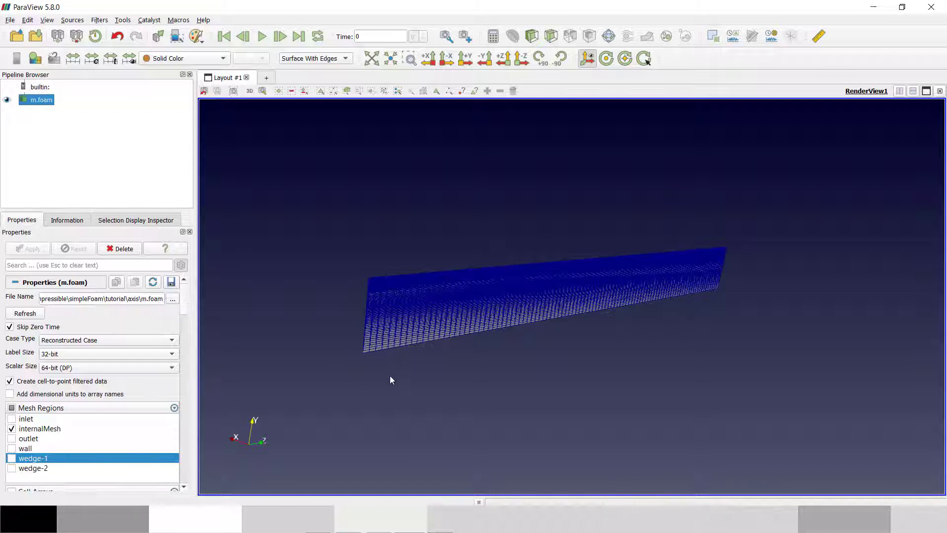
pyautogui.click(874, 9)
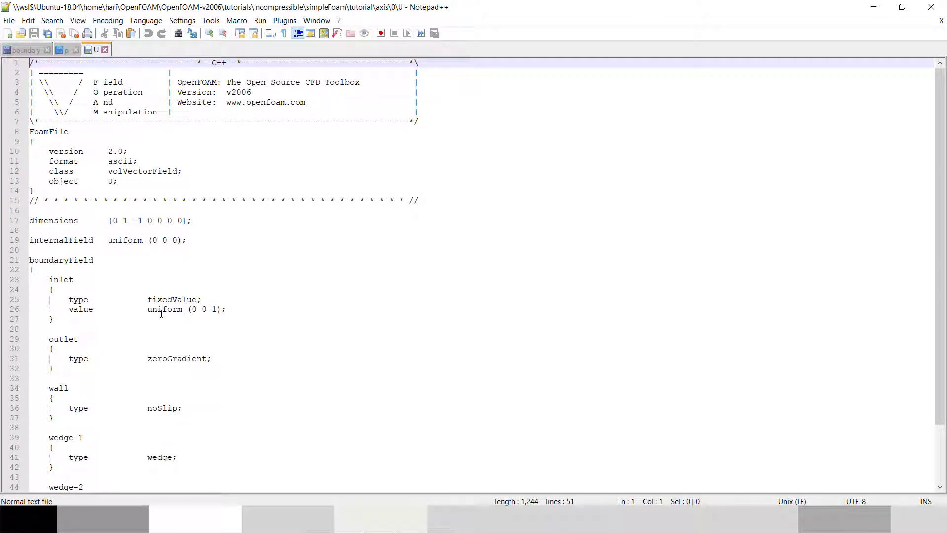
pyautogui.scroll(-2, 216, 309)
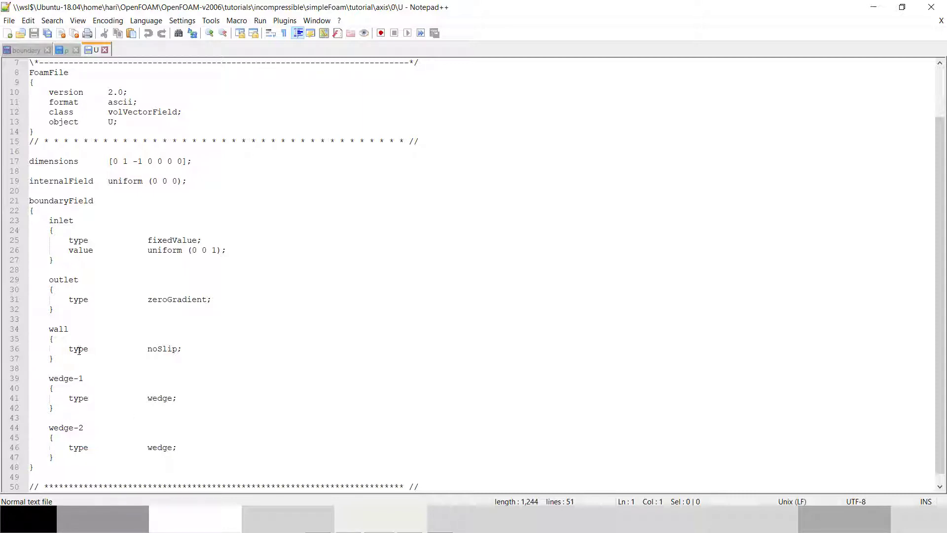
# Open transportProperties from the case's constant folder in Notepad++ to examine the fluid properties
pyautogui.hotkey('alt', 'Tab')
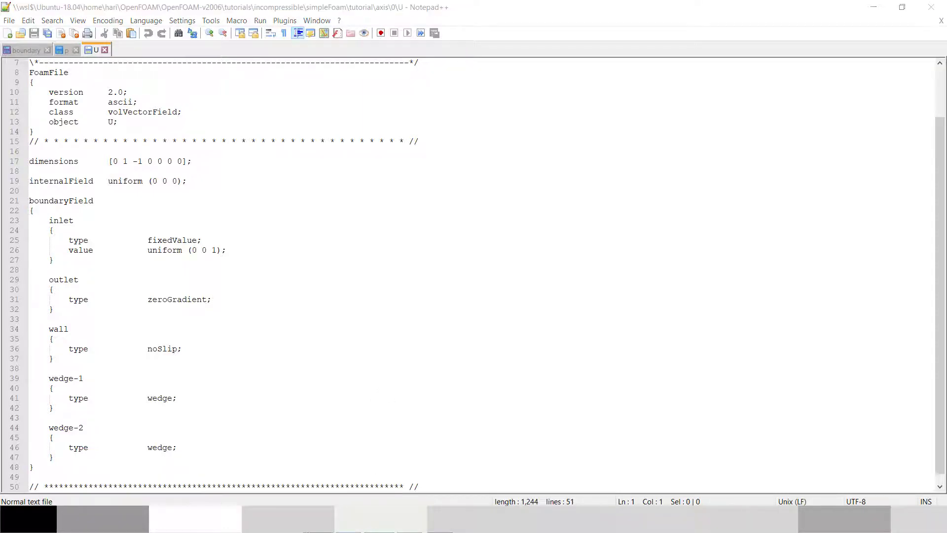
pyautogui.press('BackSpace')
pyautogui.doubleClick(606, 150)
pyautogui.click(614, 151)
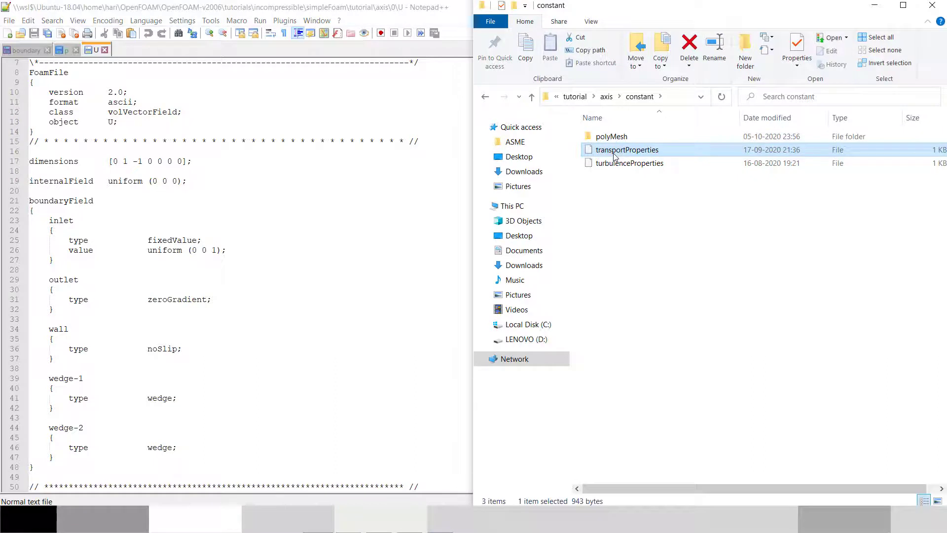
pyautogui.rightClick(614, 152)
pyautogui.click(640, 218)
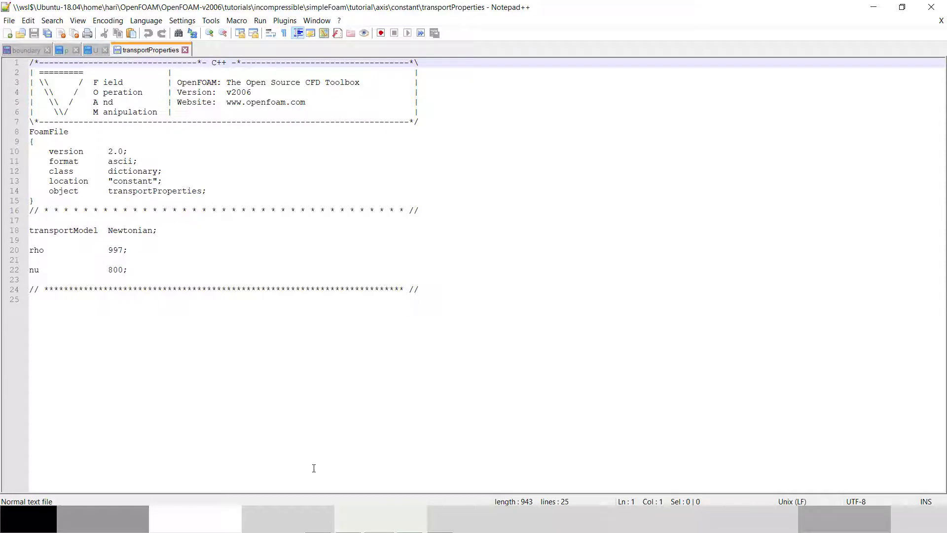
# Open turbulenceProperties from the constant folder to check the simulation type, and return to the transportProperties file
pyautogui.hotkey('alt', 'Tab')
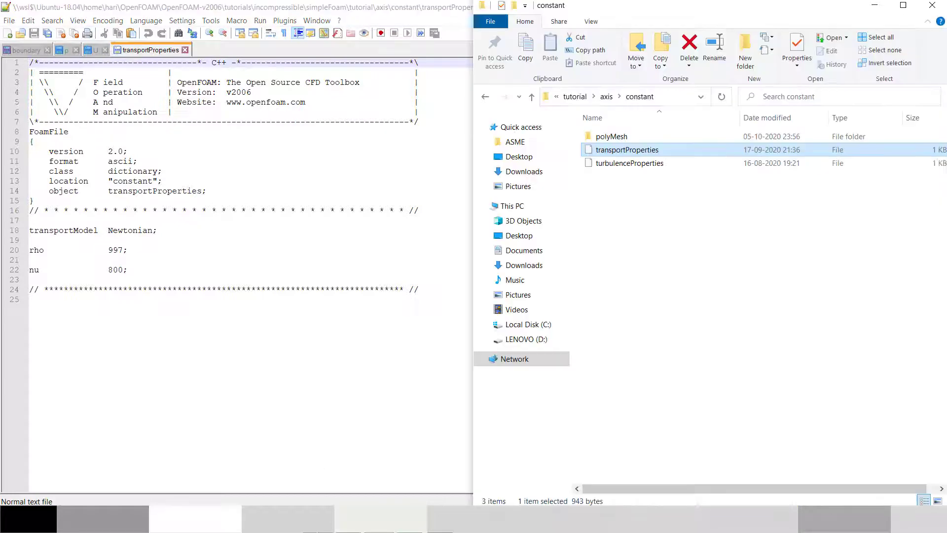
pyautogui.click(610, 167)
pyautogui.rightClick(611, 169)
pyautogui.click(651, 232)
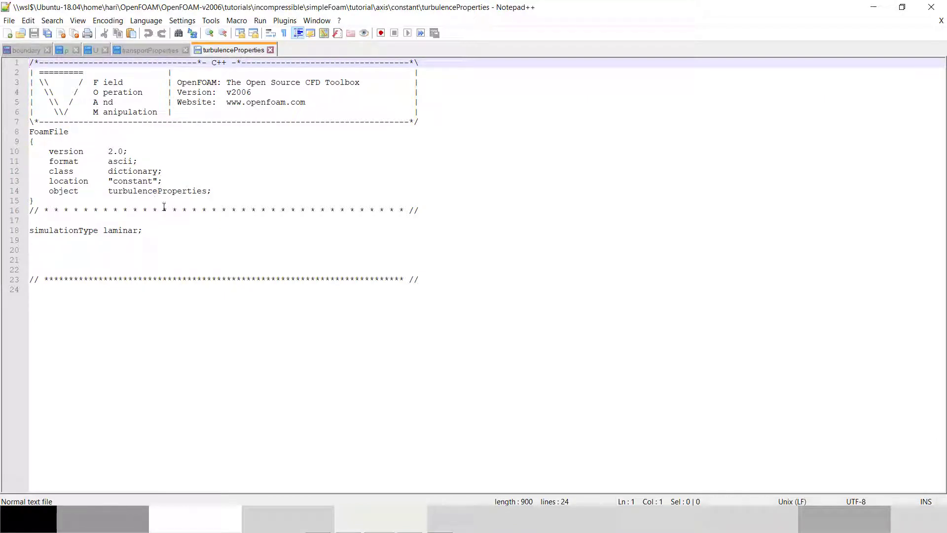
pyautogui.click(150, 50)
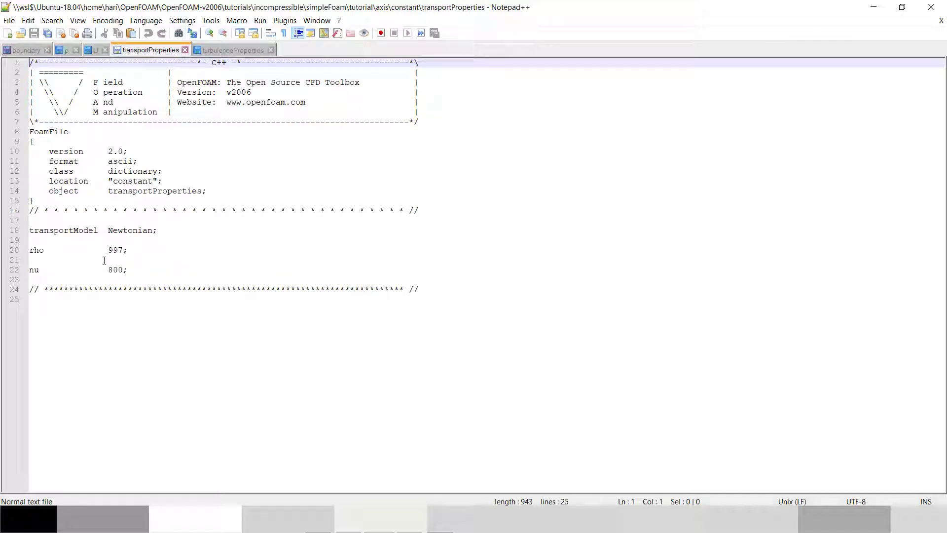
# Open controlDict from the case's system folder in Notepad++ and review its solver, time and write settings
pyautogui.click(875, 8)
pyautogui.click(728, 260)
pyautogui.press('BackSpace')
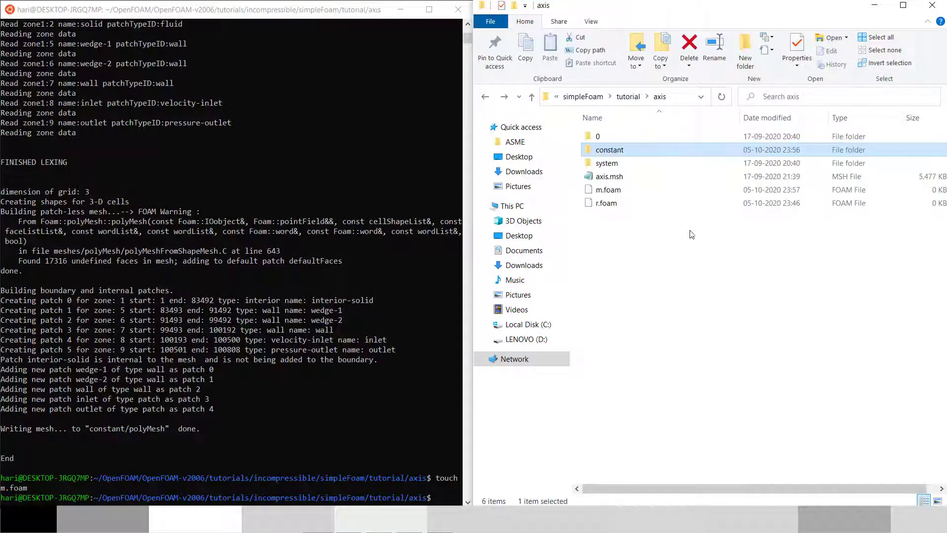
pyautogui.doubleClick(616, 165)
pyautogui.click(612, 140)
pyautogui.rightClick(611, 140)
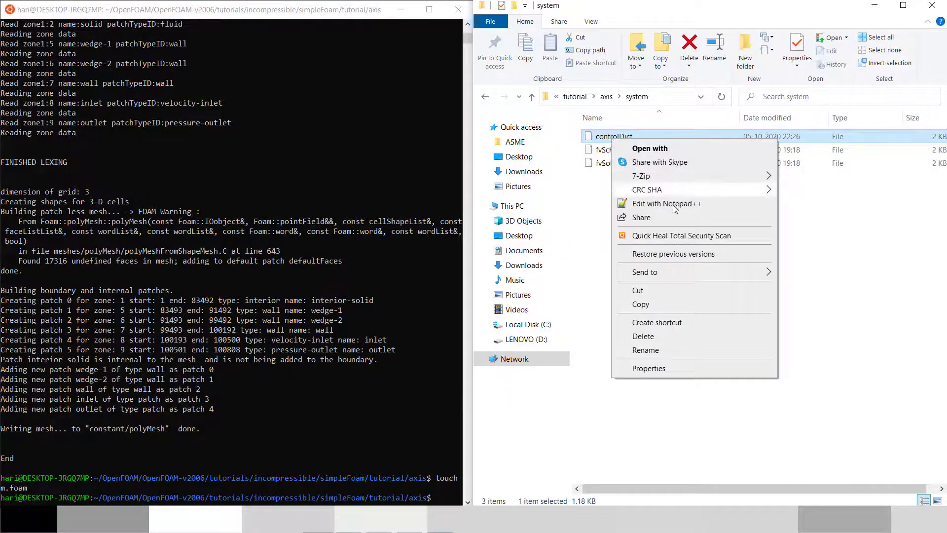
pyautogui.click(644, 203)
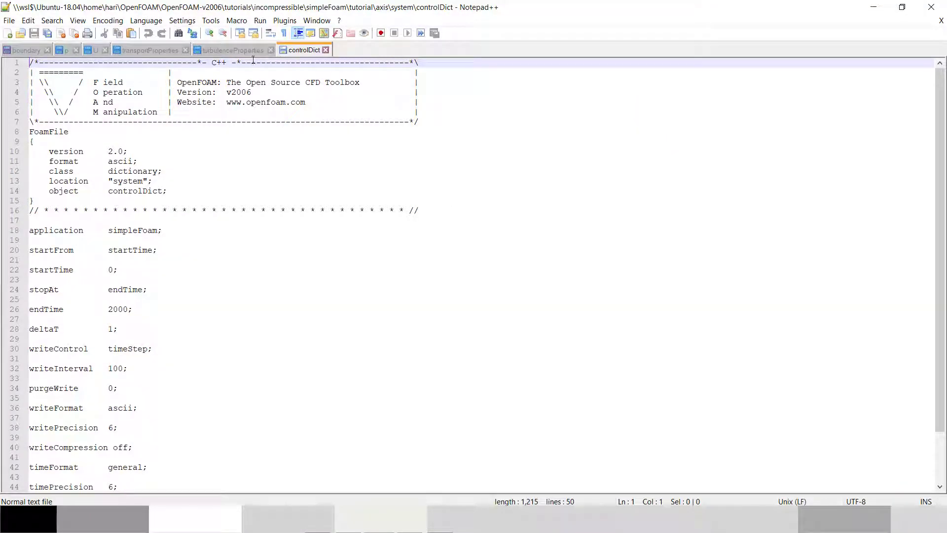
pyautogui.scroll(-1, 137, 243)
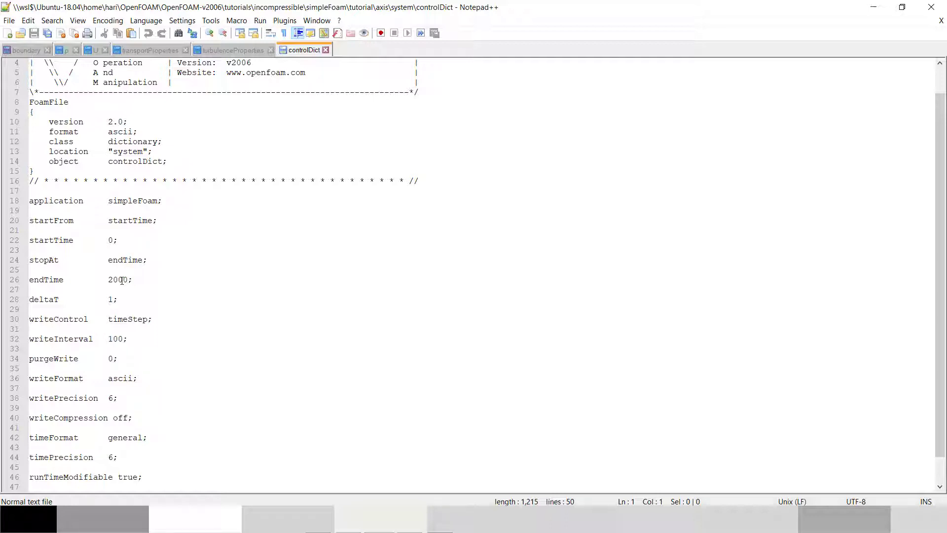
pyautogui.scroll(-1, 122, 280)
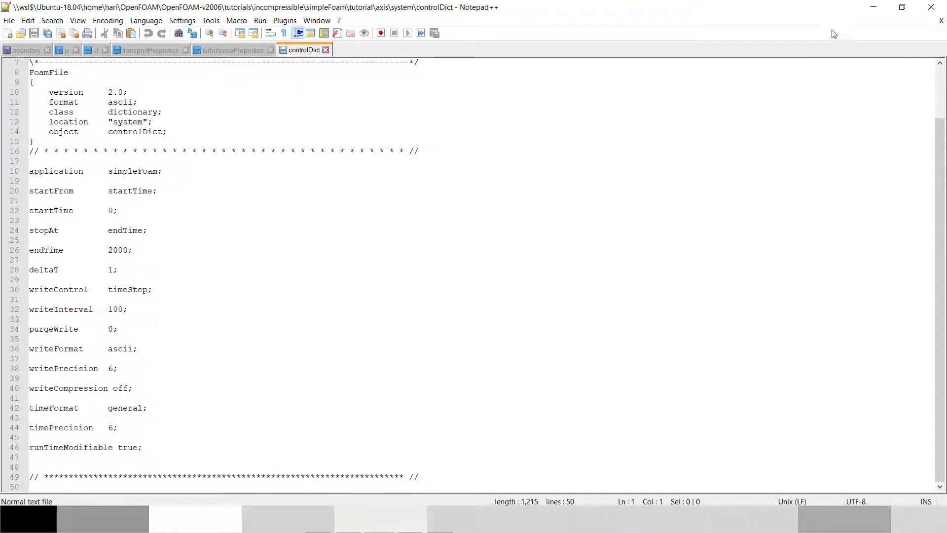
# Open fvSchemes and fvSolution from the system folder in Notepad++ to review the numerical schemes and solver settings
pyautogui.click(873, 6)
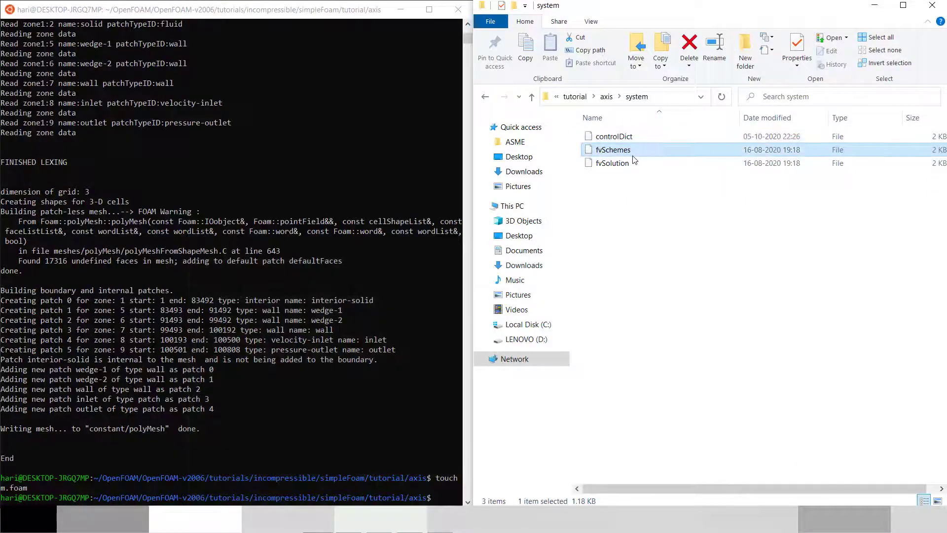
pyautogui.rightClick(632, 151)
pyautogui.click(670, 222)
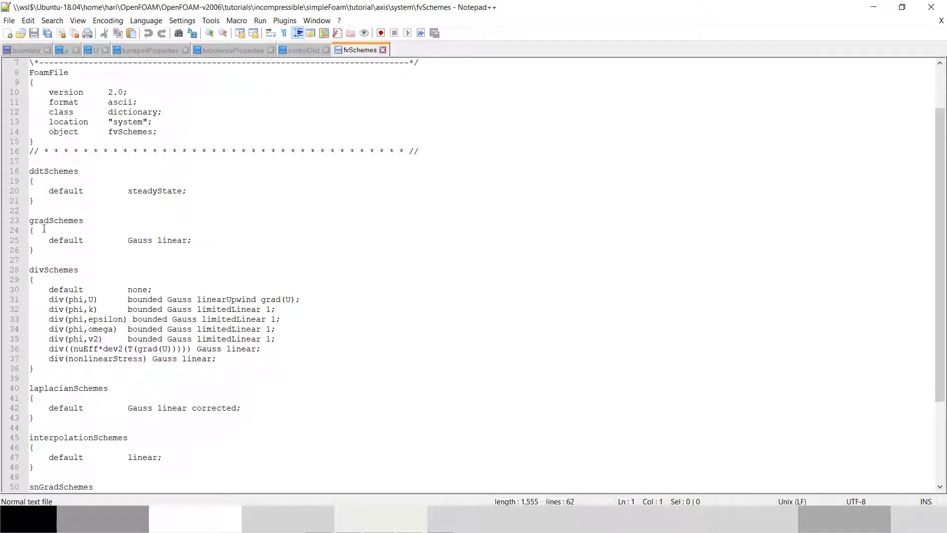
pyautogui.click(873, 7)
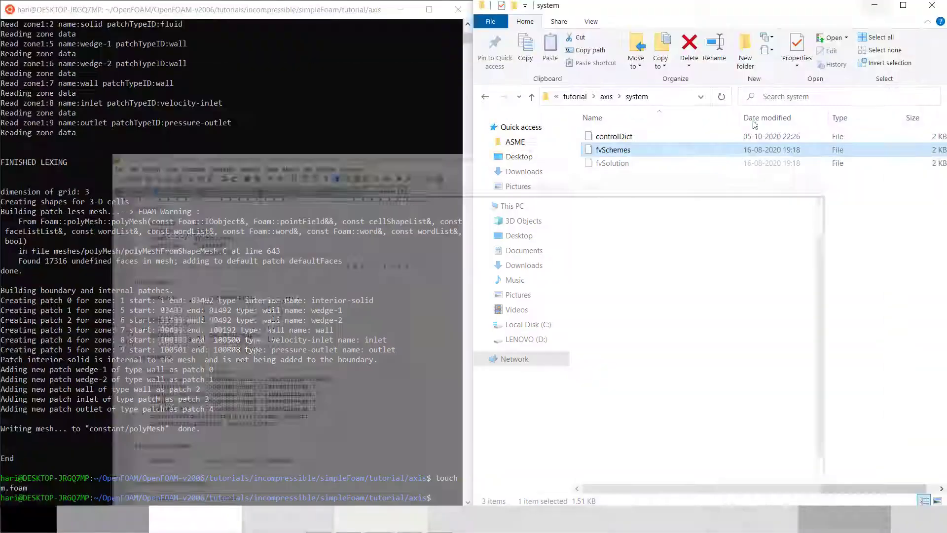
pyautogui.click(622, 164)
pyautogui.rightClick(622, 164)
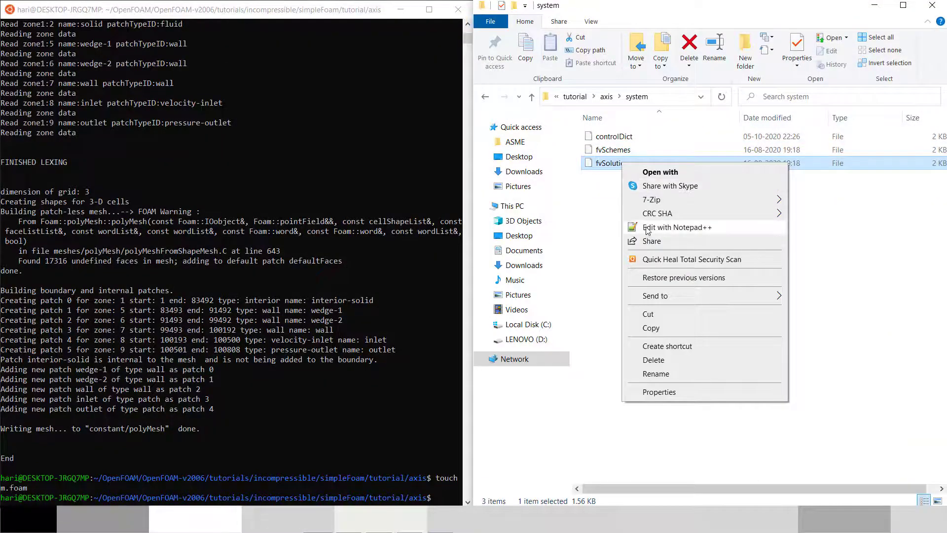
pyautogui.click(663, 222)
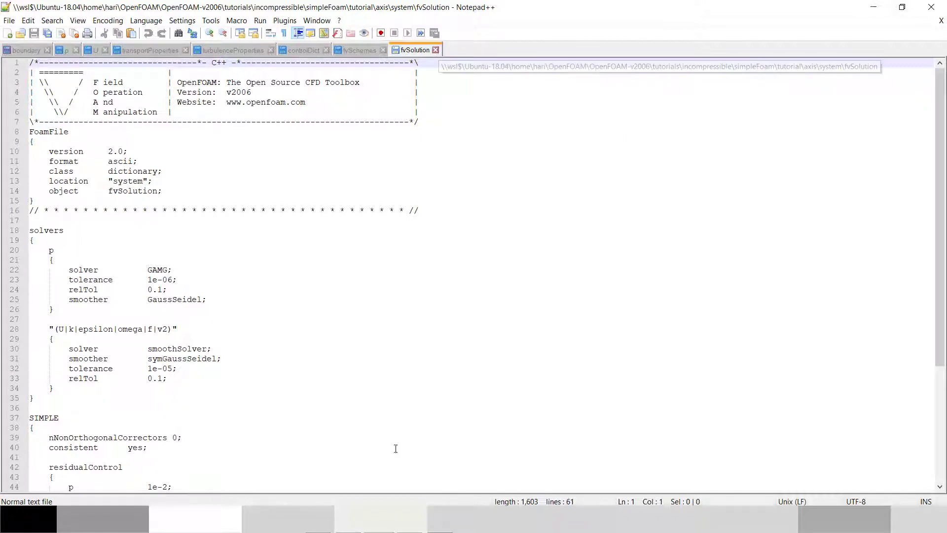
# Try to run the simpleFoam solver on the axis case in the Ubuntu terminal
pyautogui.hotkey('alt', 'Tab')
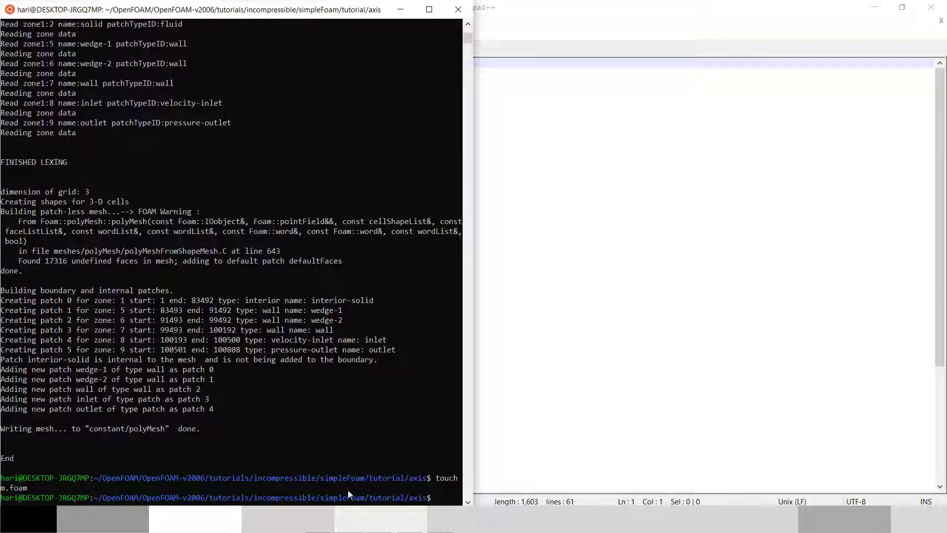
pyautogui.write('simple')
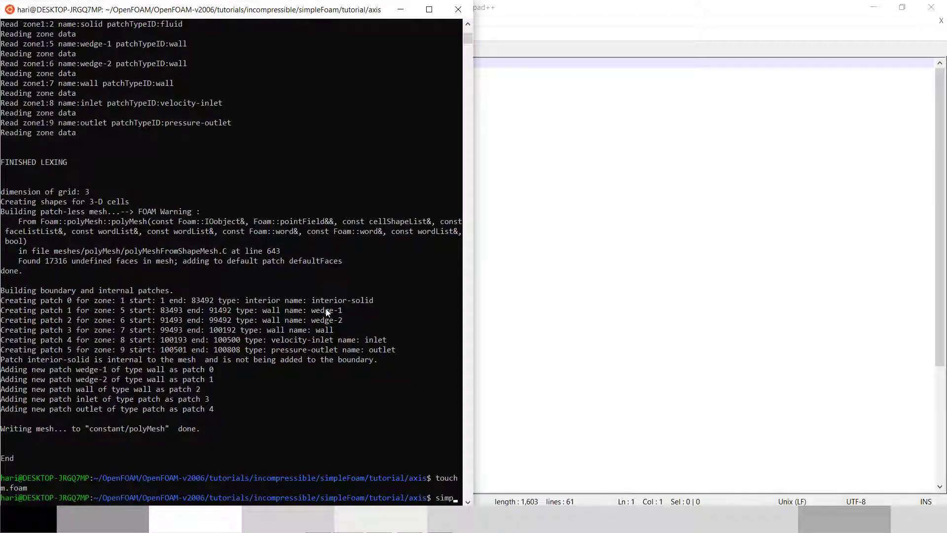
pyautogui.write('Foam')
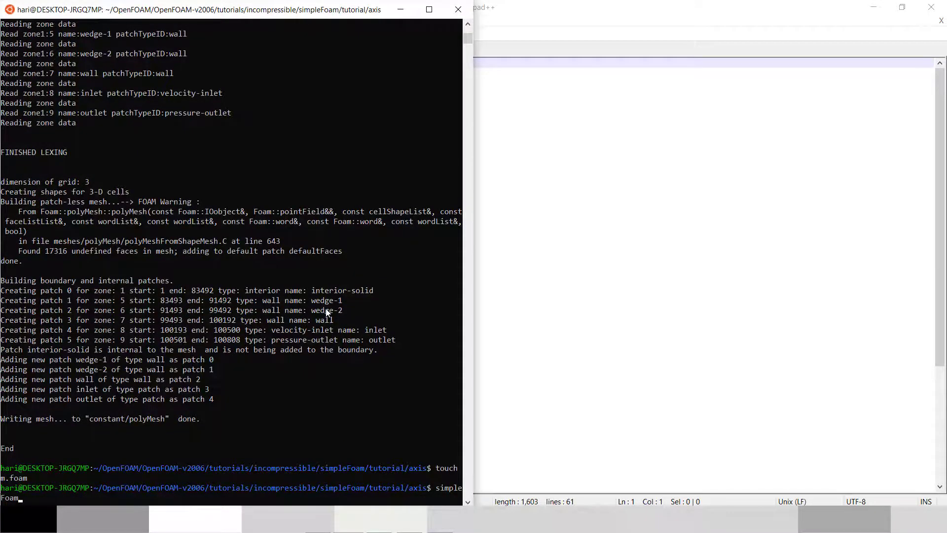
pyautogui.press('Return')
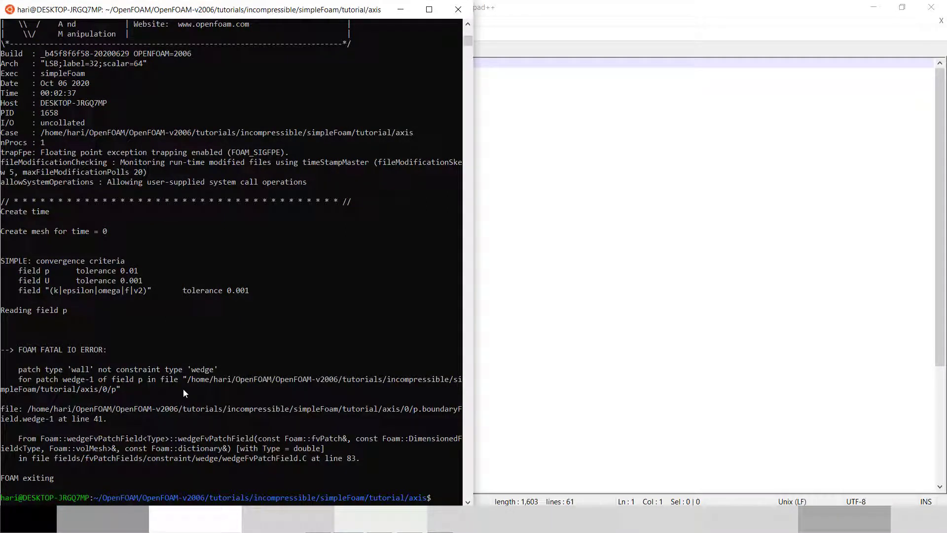
# Save the boundary file in Notepad++ with the wedge types for wedge-1 and wedge-2
pyautogui.hotkey('alt', 'Tab')
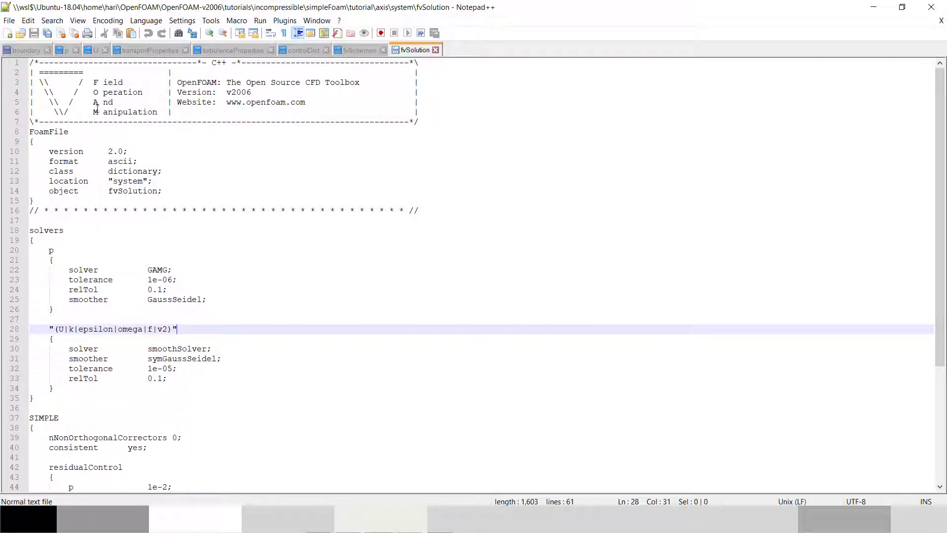
pyautogui.click(27, 49)
pyautogui.click(287, 289)
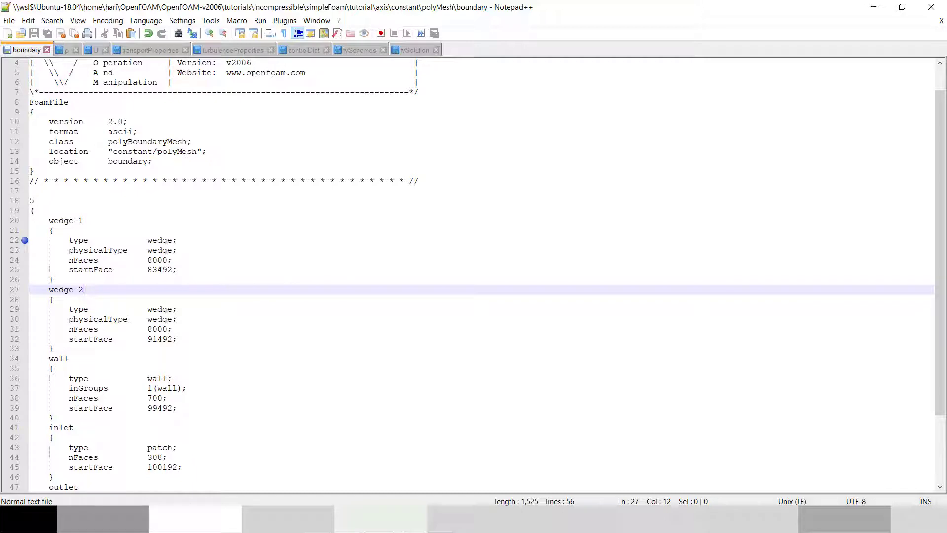
# Rerun simpleFoam for the axis case in the Ubuntu terminal and let it finish
pyautogui.hotkey('alt', 'Tab')
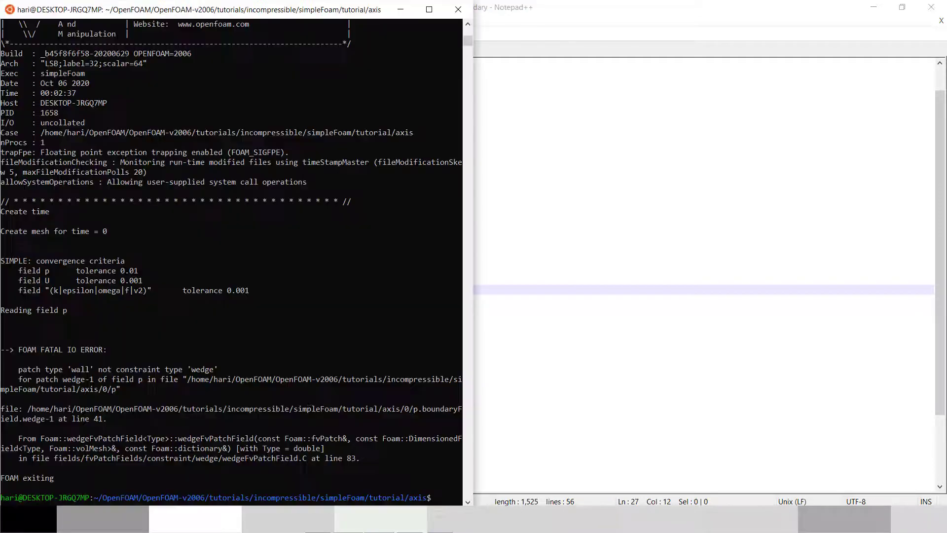
pyautogui.press('Up')
pyautogui.press('Return')
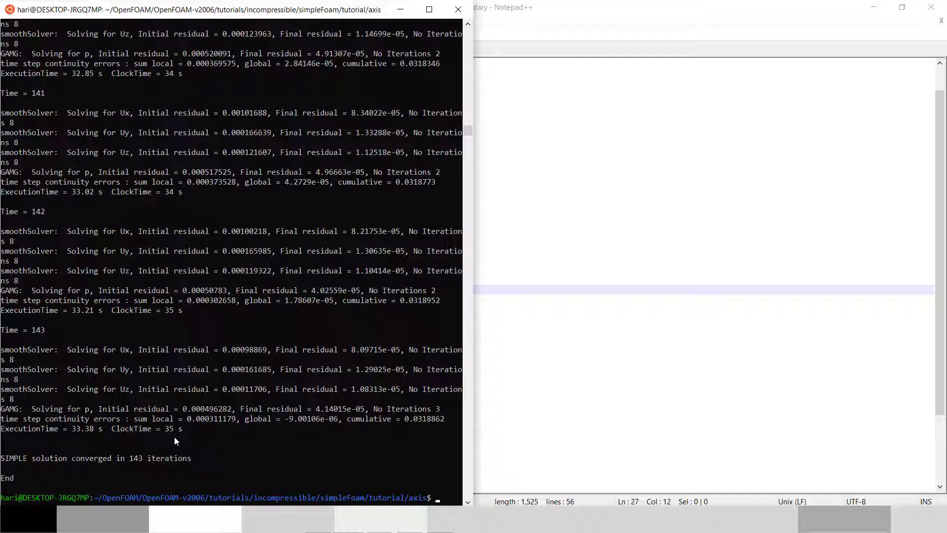
# Create the r.foam results file in the axis case folder with the touch command
pyautogui.write('touch ')
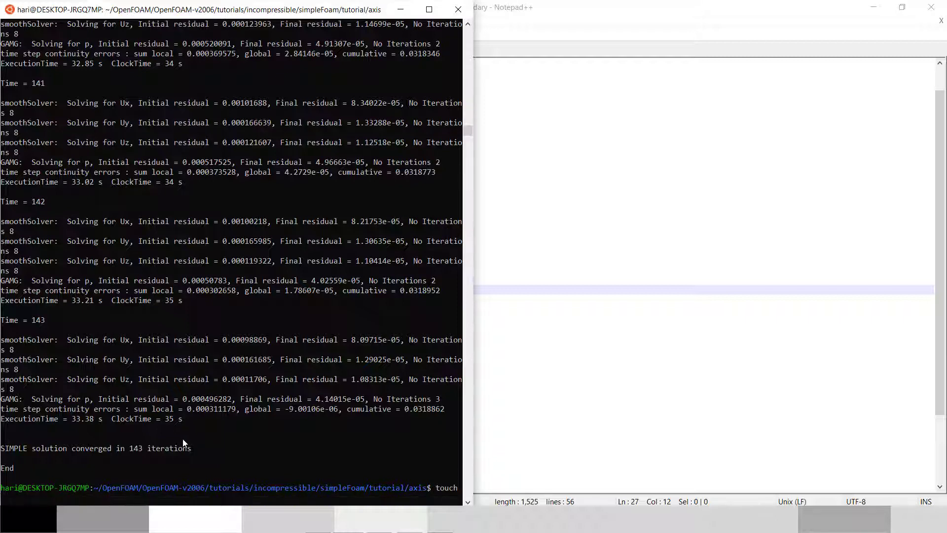
pyautogui.write('r.foam')
pyautogui.press('Return')
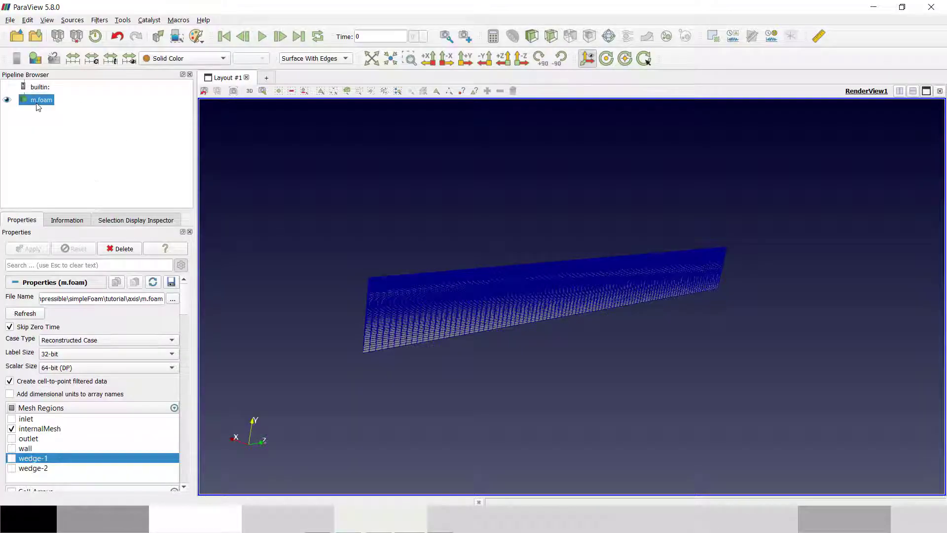
# Delete the m.foam source and load r.foam from the axis case folder with its internalMesh region
pyautogui.rightClick(37, 101)
pyautogui.click(82, 232)
pyautogui.click(17, 36)
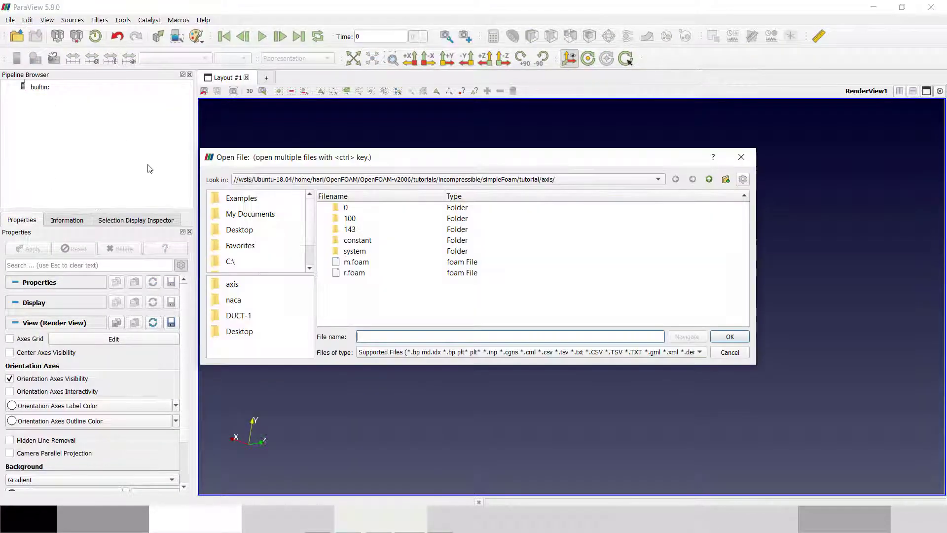
pyautogui.doubleClick(363, 275)
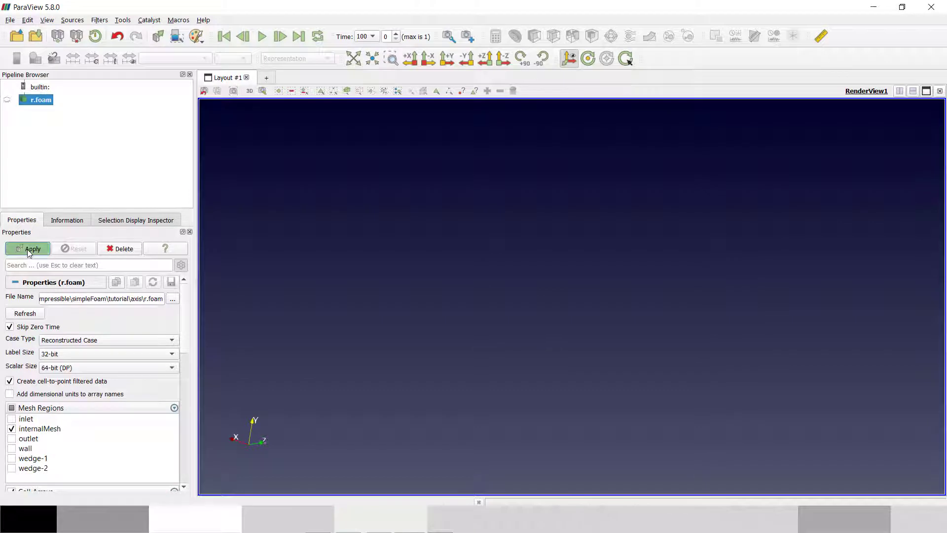
# Colour the r.foam wedge by the point velocity field U, using its magnitude
pyautogui.moveTo(447, 356); pyautogui.dragTo(391, 301)
pyautogui.scroll(3, 391, 300)
pyautogui.scroll(-2, 391, 299)
pyautogui.click(184, 59)
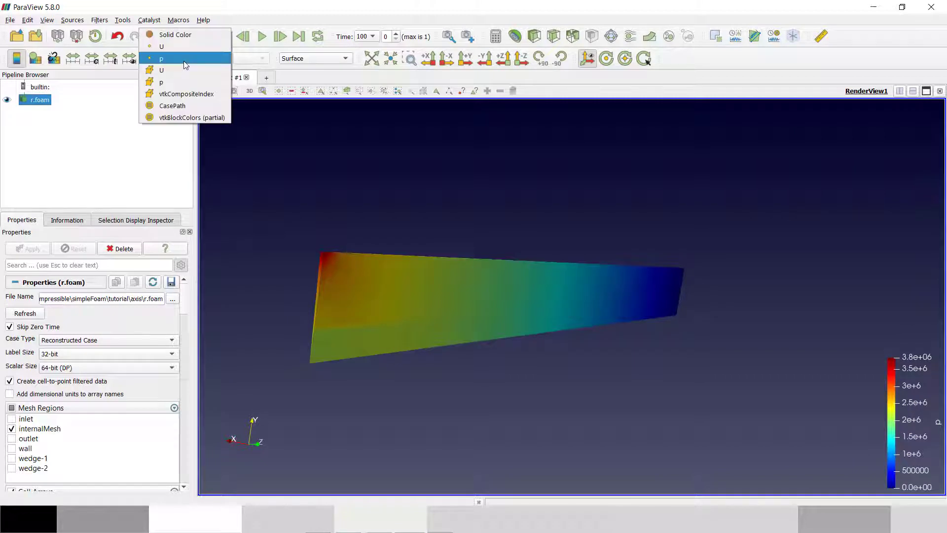
pyautogui.click(182, 48)
# Examine the velocity distribution on the wedge, from the inlet face along the side to the outlet
pyautogui.moveTo(450, 315); pyautogui.dragTo(268, 373)
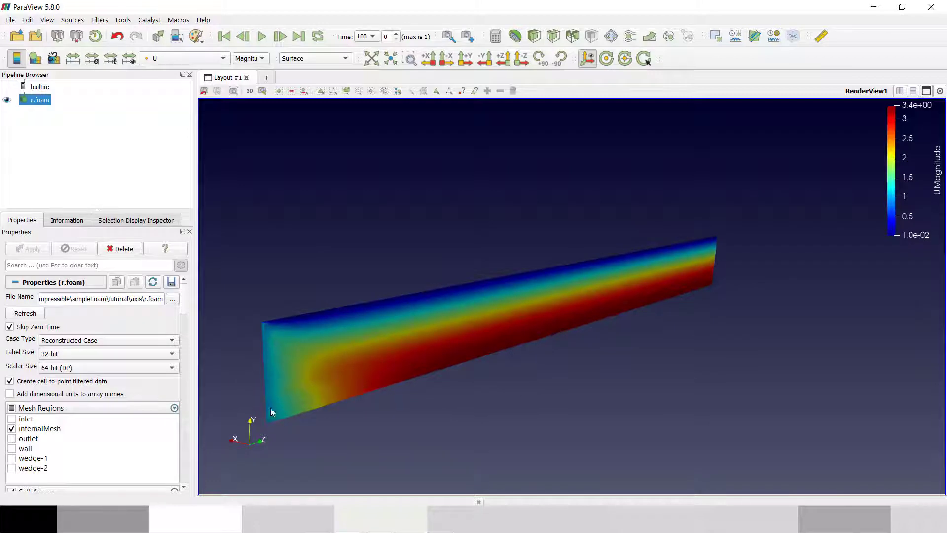
pyautogui.moveTo(342, 367); pyautogui.dragTo(375, 335)
pyautogui.scroll(5, 321, 345)
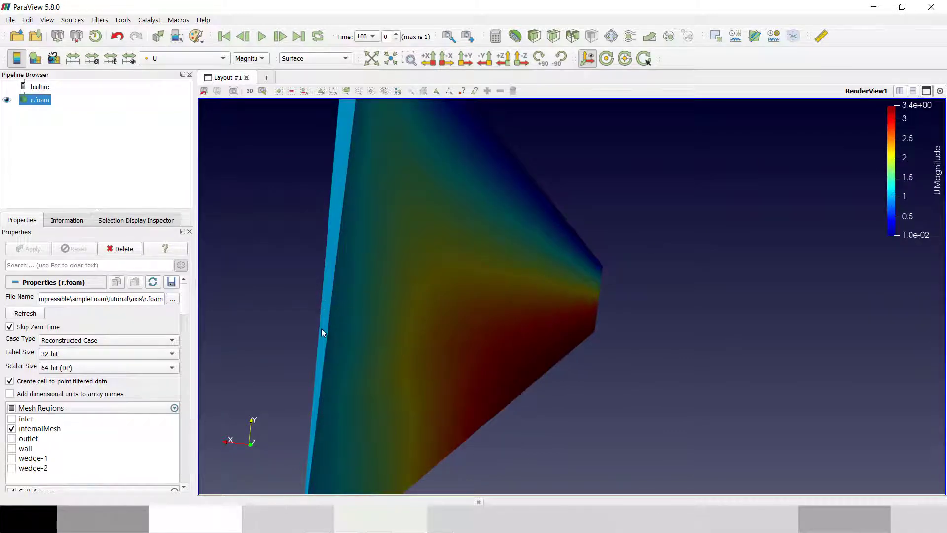
pyautogui.moveTo(414, 292); pyautogui.dragTo(581, 327)
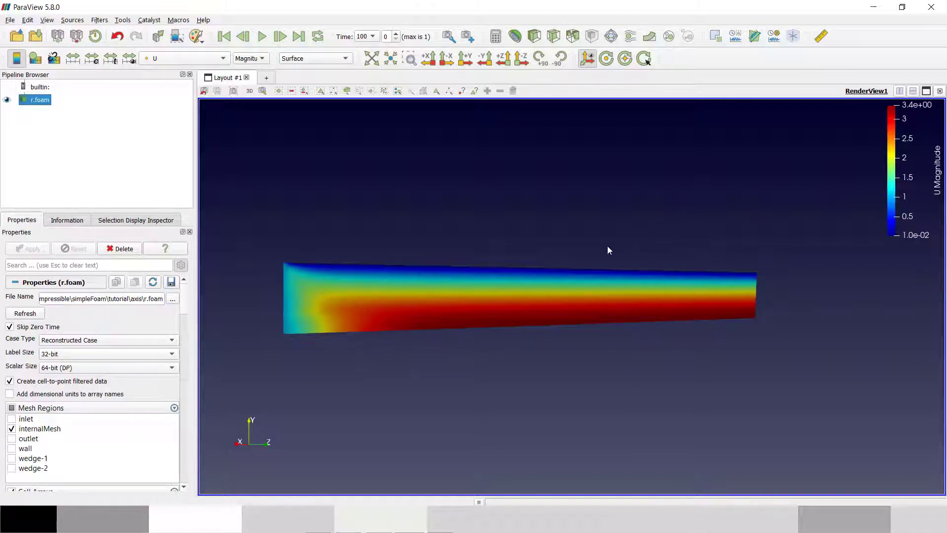
pyautogui.moveTo(608, 247); pyautogui.dragTo(623, 248)
pyautogui.moveTo(374, 301); pyautogui.dragTo(370, 317)
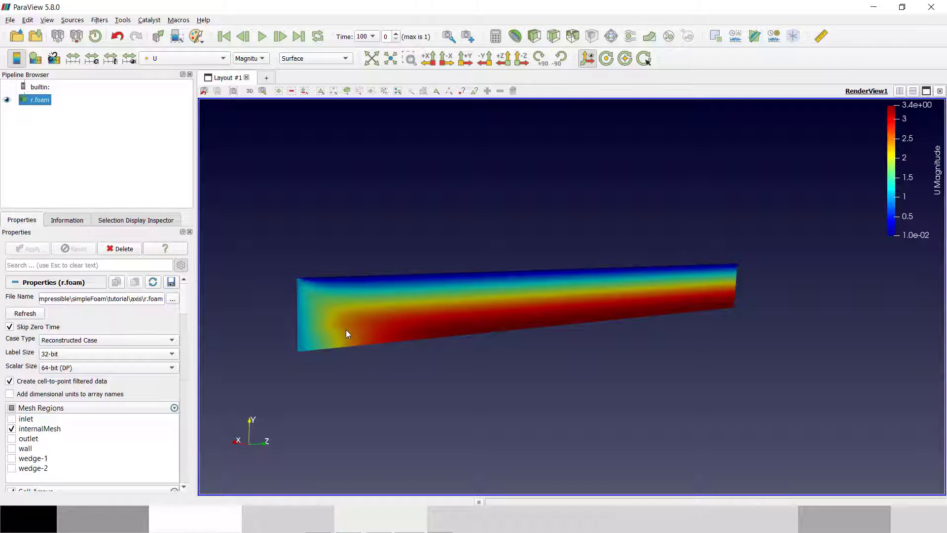
pyautogui.moveTo(372, 353); pyautogui.dragTo(400, 357)
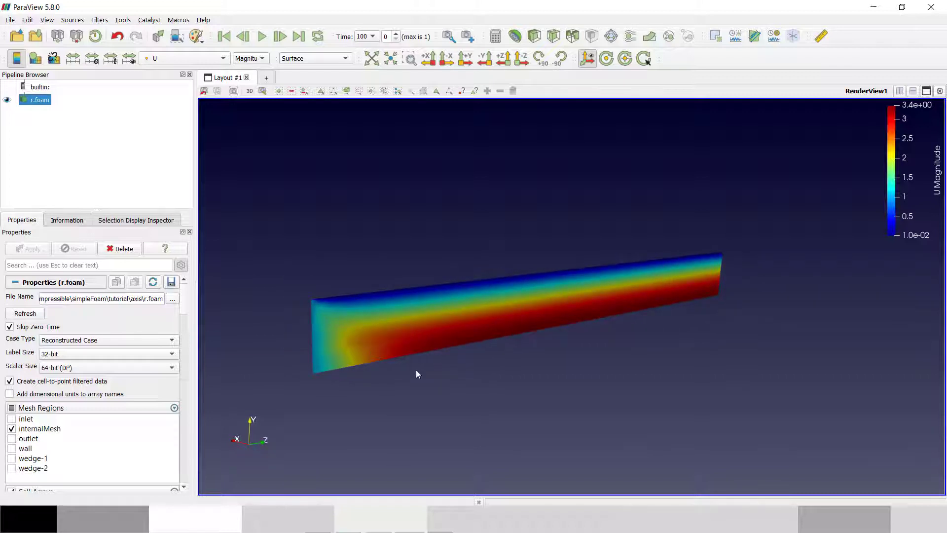
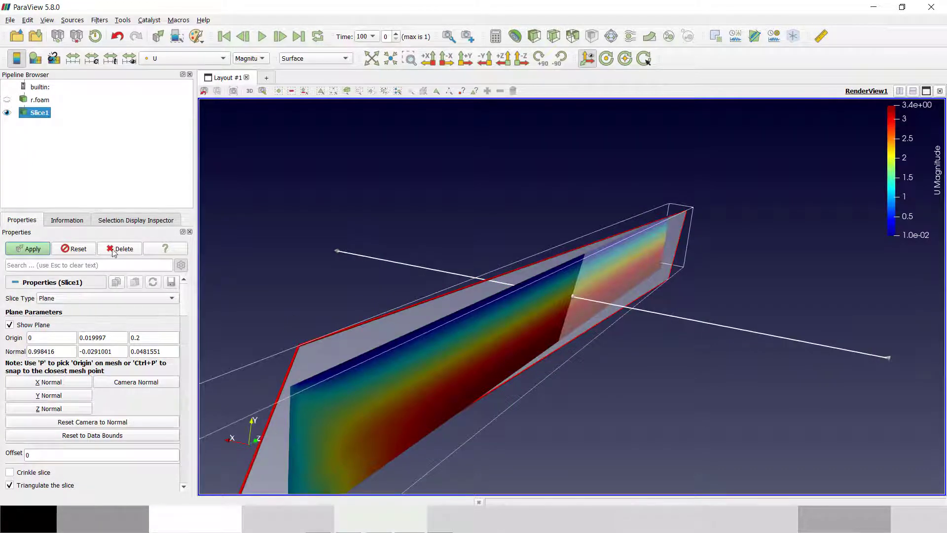
# Reset the unapplied slice plane changes and apply a Rotational Extrusion to the slice with resolution 12 and angle 360
pyautogui.click(89, 250)
pyautogui.click(125, 162)
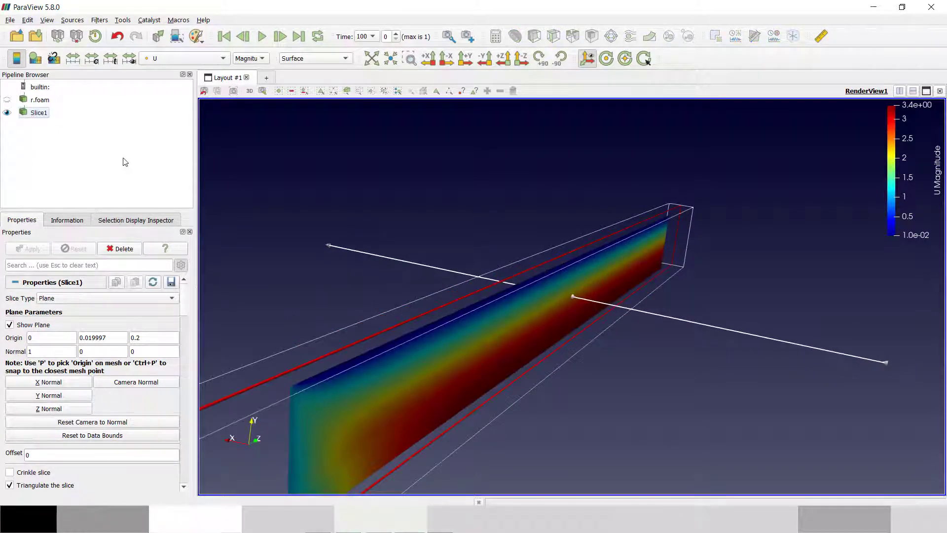
pyautogui.click(39, 113)
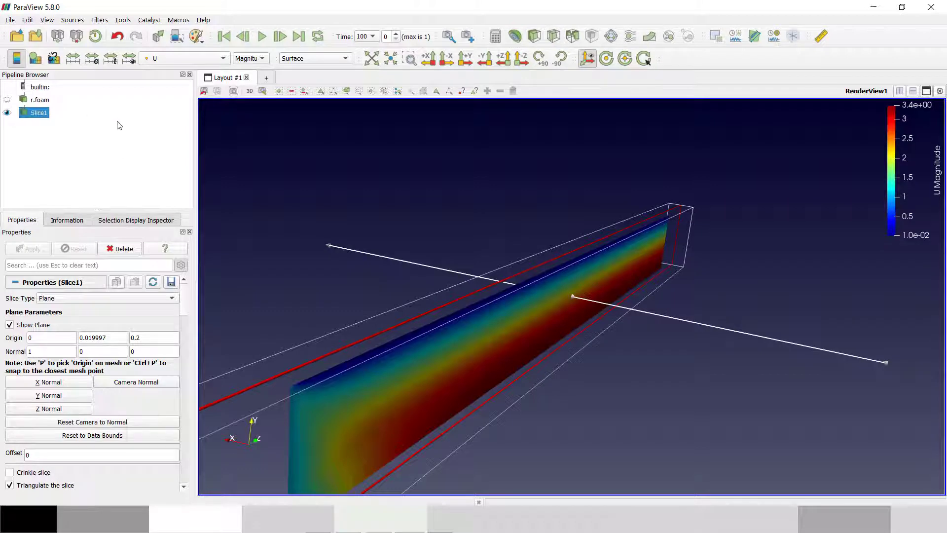
pyautogui.hotkey('ctrl', 'space')
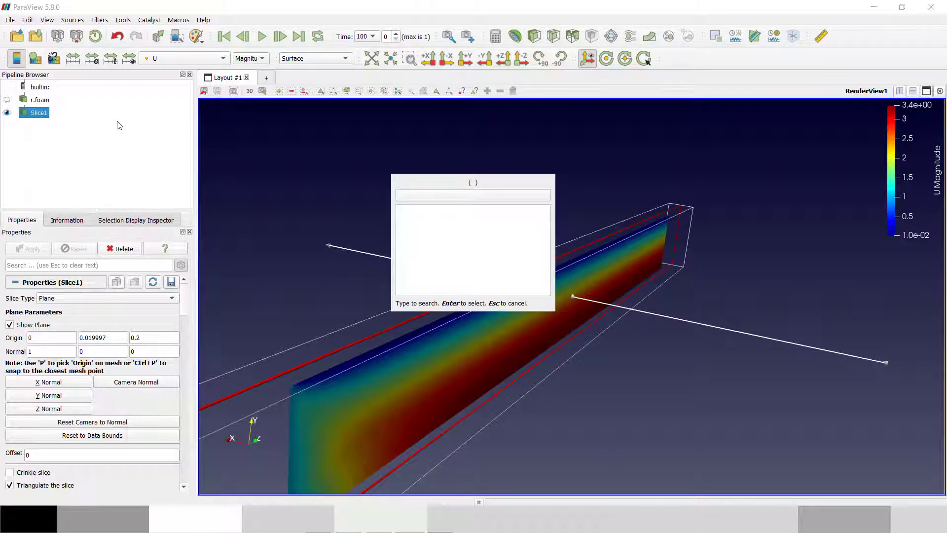
pyautogui.write('rot')
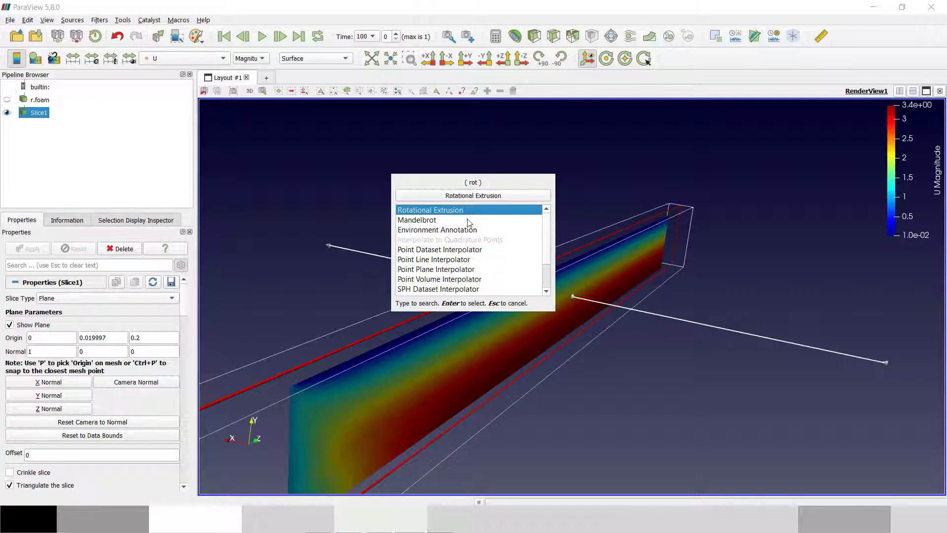
pyautogui.press('Return')
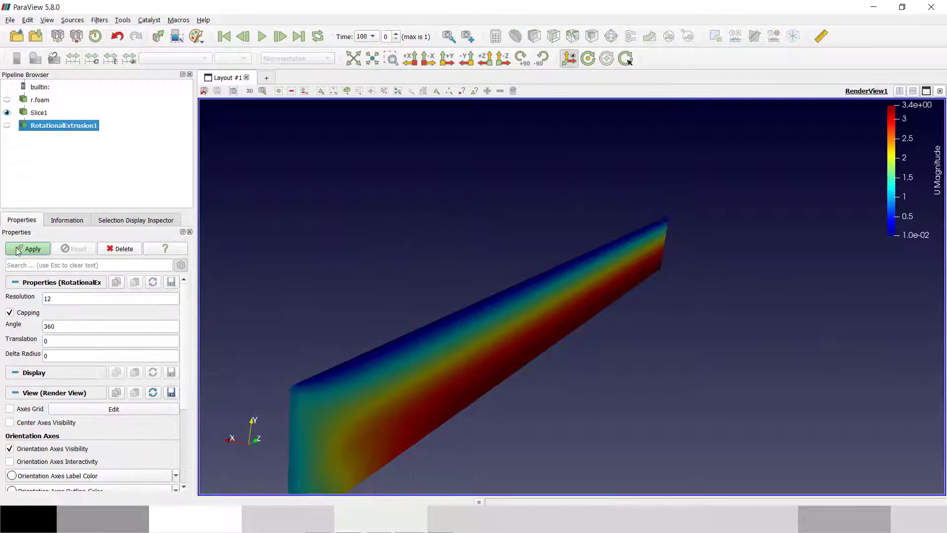
pyautogui.doubleClick(63, 298)
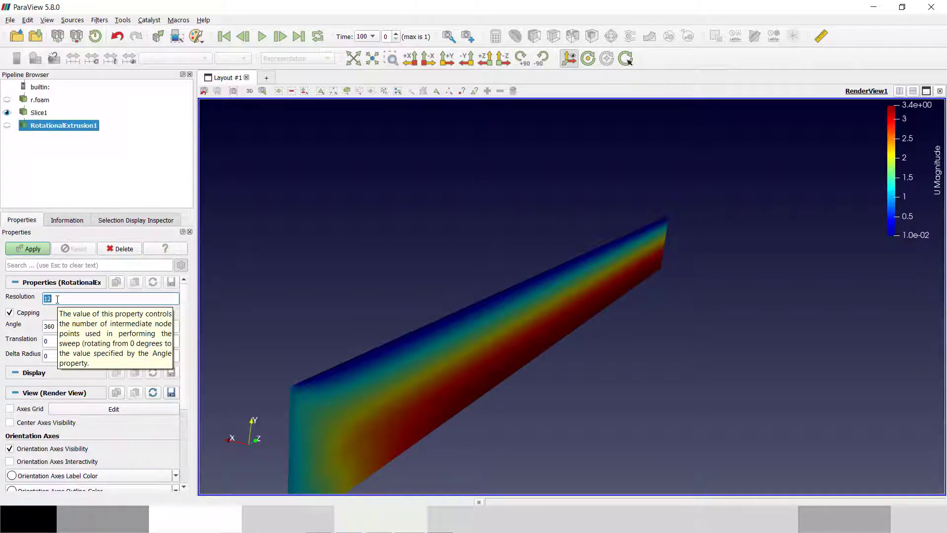
pyautogui.click(30, 249)
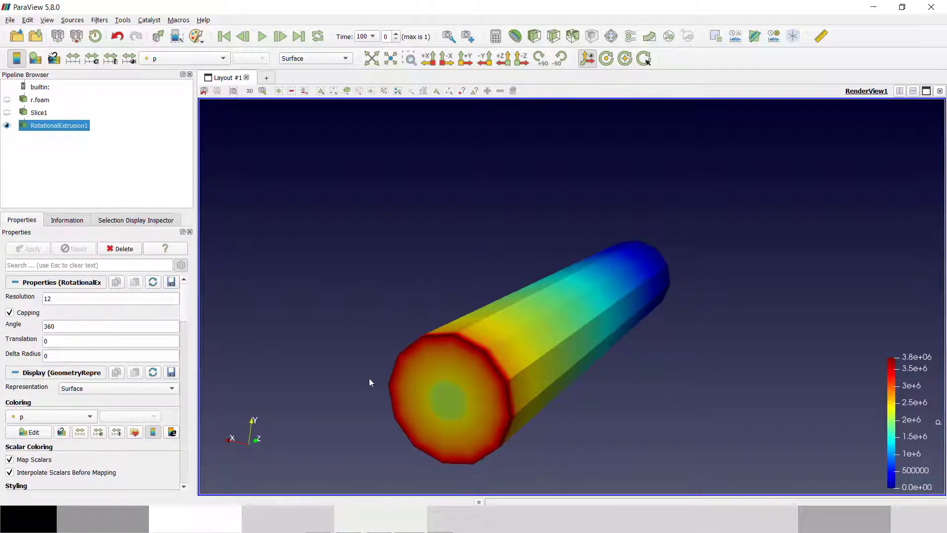
# Set the rotational extrusion's resolution to 100 and apply the change
pyautogui.doubleClick(83, 302)
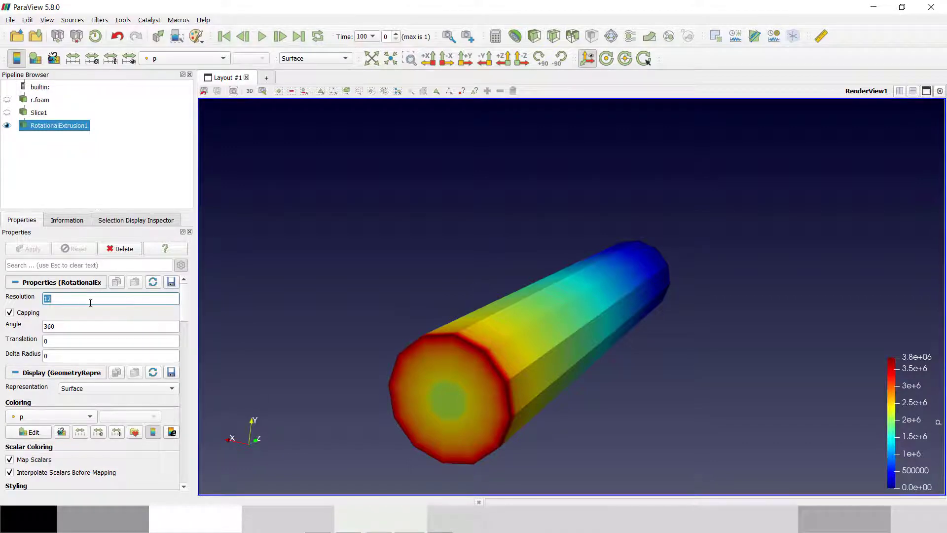
pyautogui.write('1')
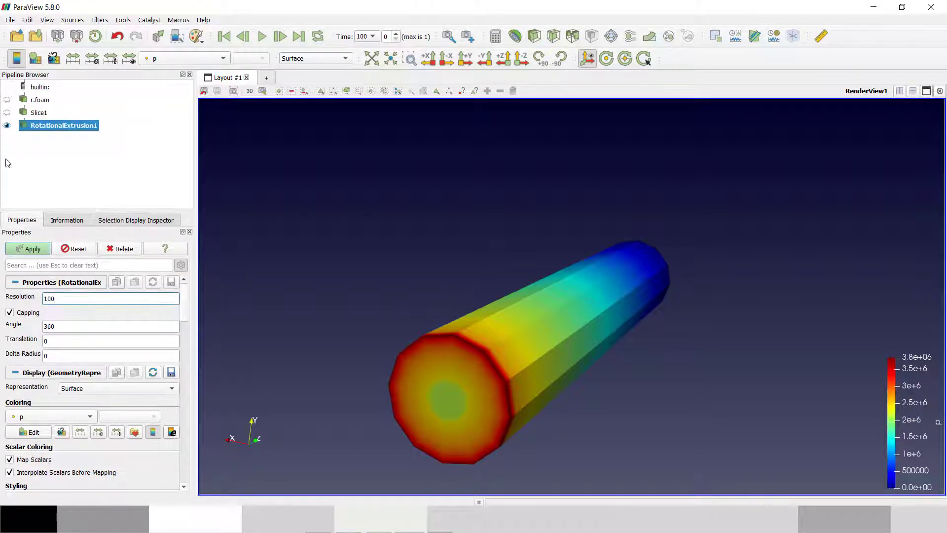
pyautogui.click(30, 249)
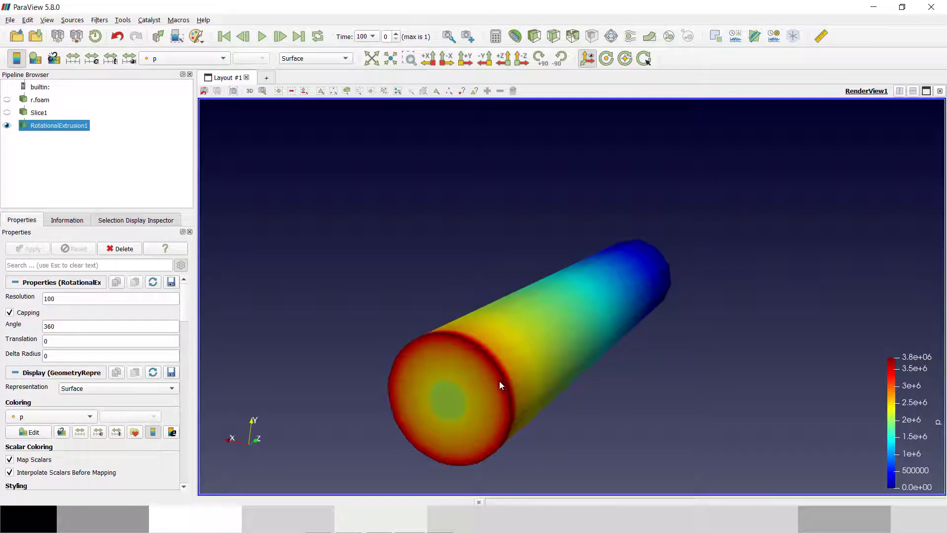
# Colour the extruded pipe by U magnitude and inspect its inlet and outlet ends
pyautogui.moveTo(501, 385); pyautogui.dragTo(522, 362)
pyautogui.scroll(3, 474, 373)
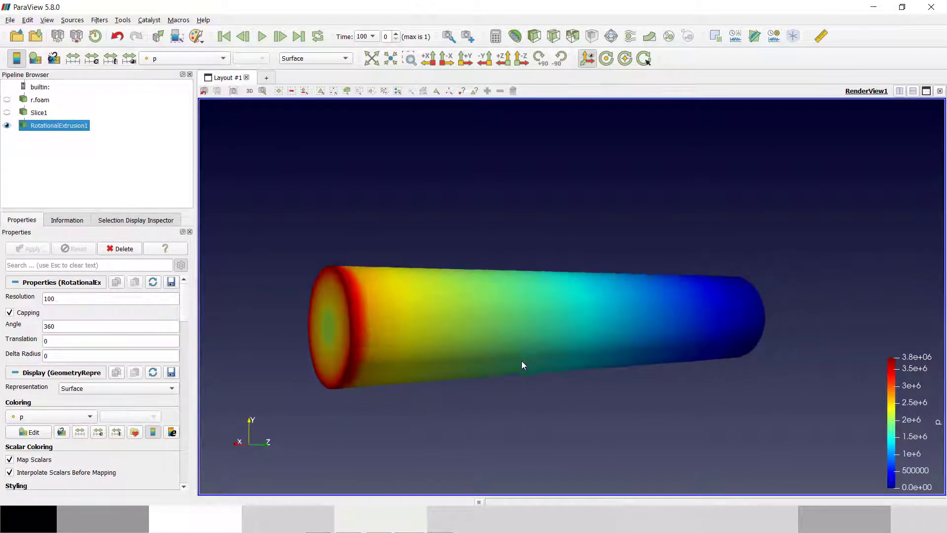
pyautogui.click(167, 59)
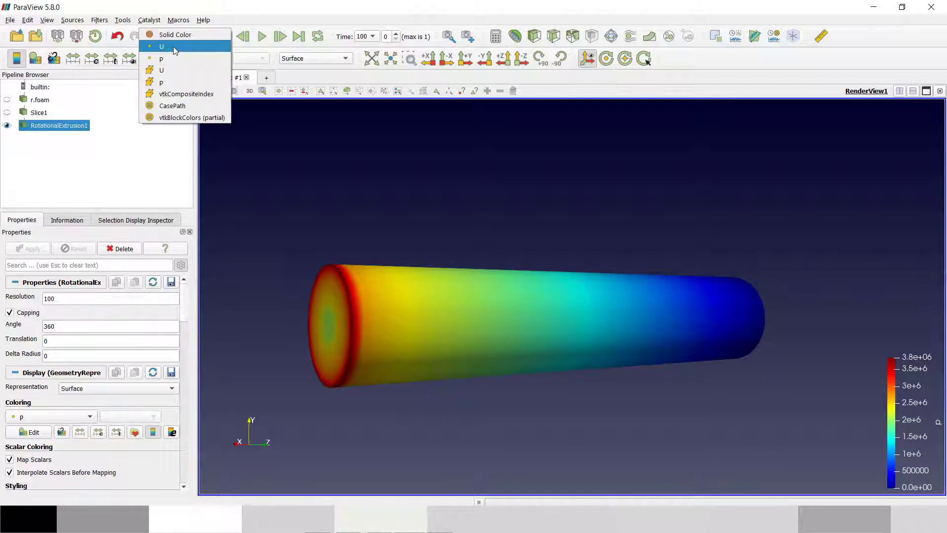
pyautogui.click(174, 46)
pyautogui.moveTo(585, 248); pyautogui.dragTo(622, 251)
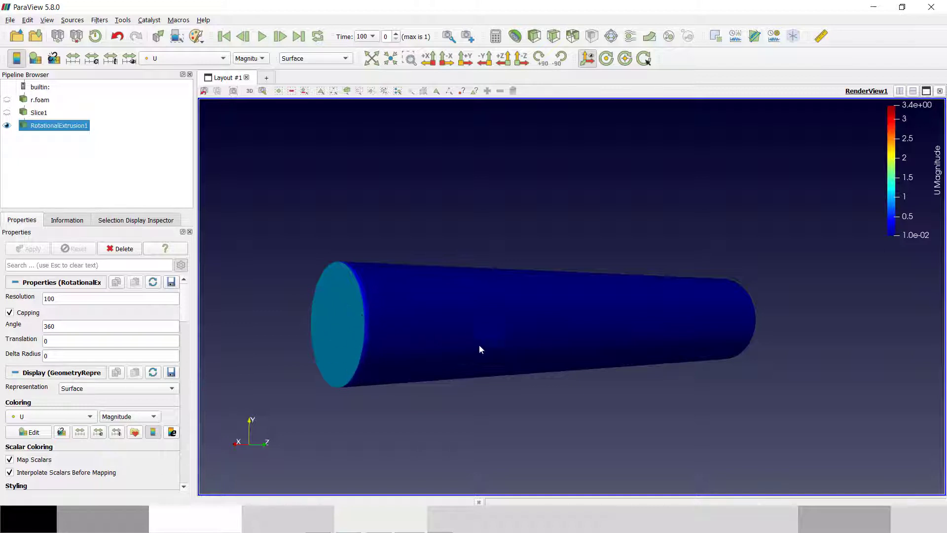
pyautogui.moveTo(607, 348); pyautogui.dragTo(935, 341)
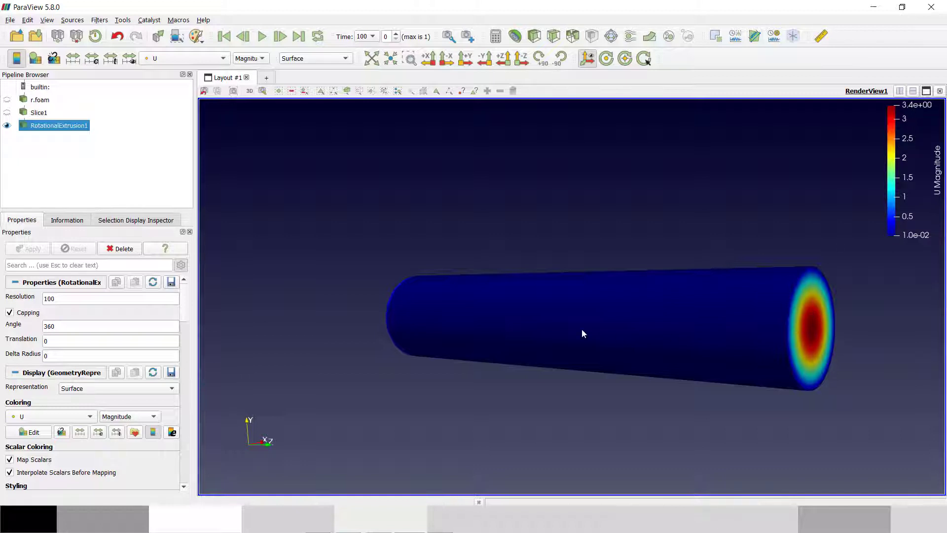
pyautogui.moveTo(583, 333); pyautogui.dragTo(782, 310)
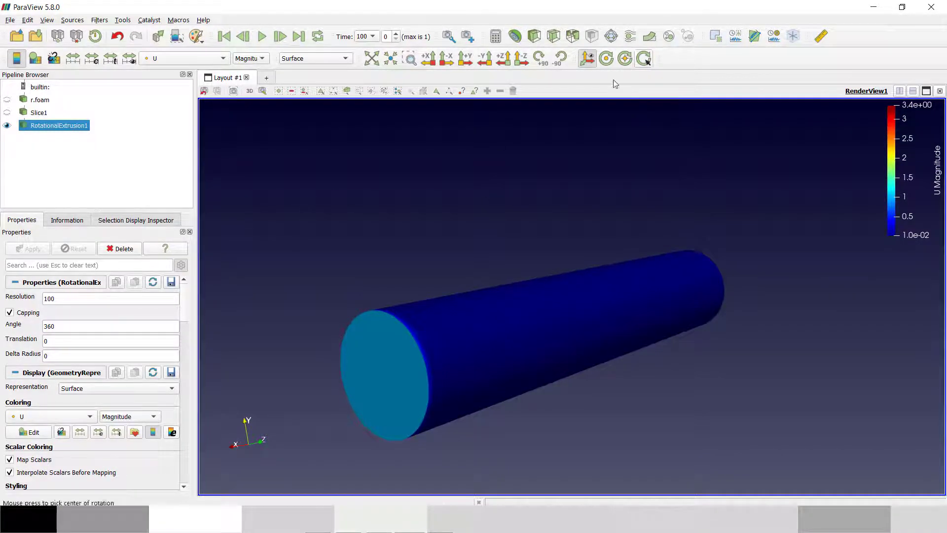
# Hide the rotational extrusion and show the slice in the render view
pyautogui.click(36, 113)
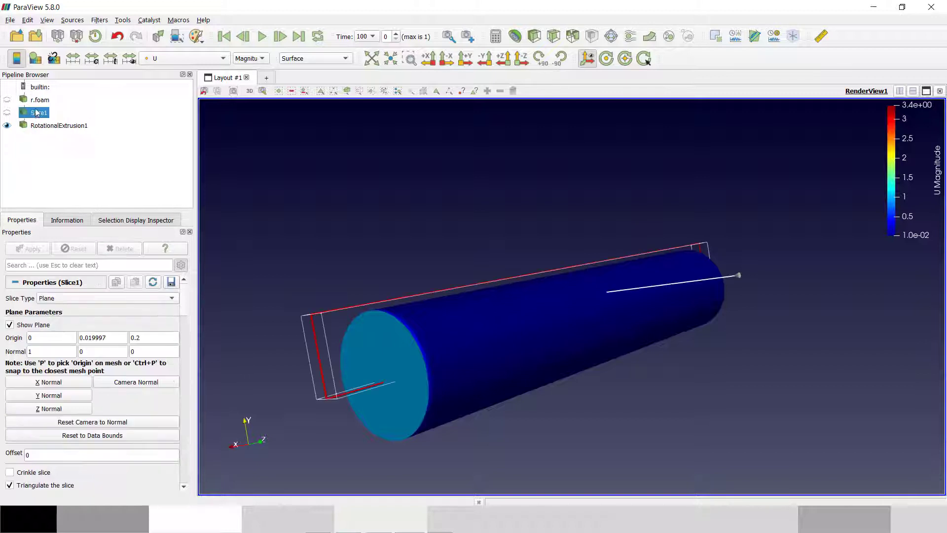
pyautogui.click(7, 125)
pyautogui.click(7, 112)
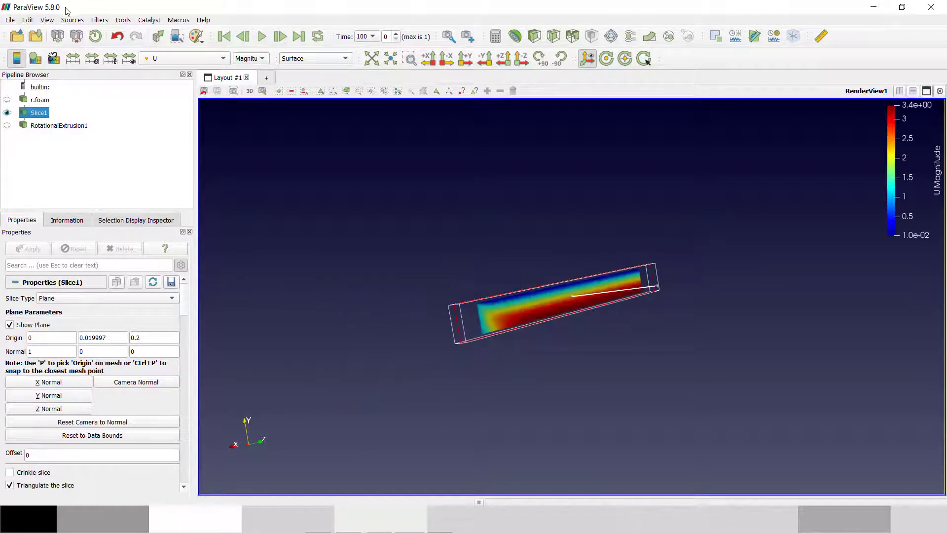
# Apply a Reflect filter to the slice with the mirror plane set to Y and center 0
pyautogui.hotkey('ctrl', 'space')
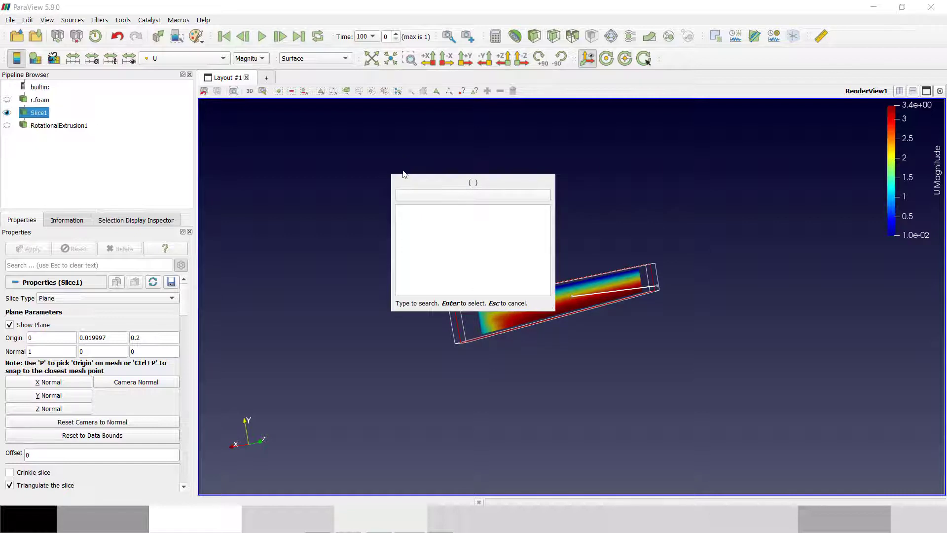
pyautogui.write('ref')
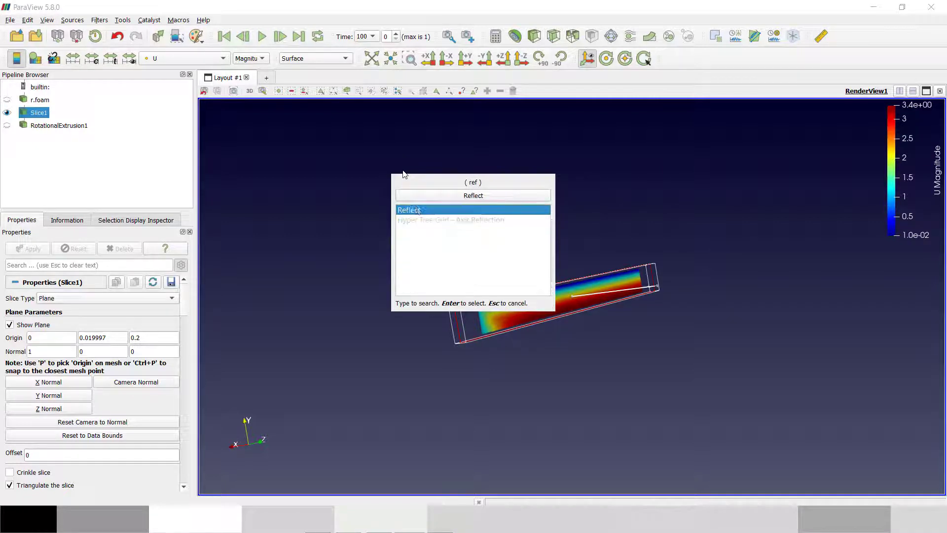
pyautogui.doubleClick(425, 212)
pyautogui.click(64, 298)
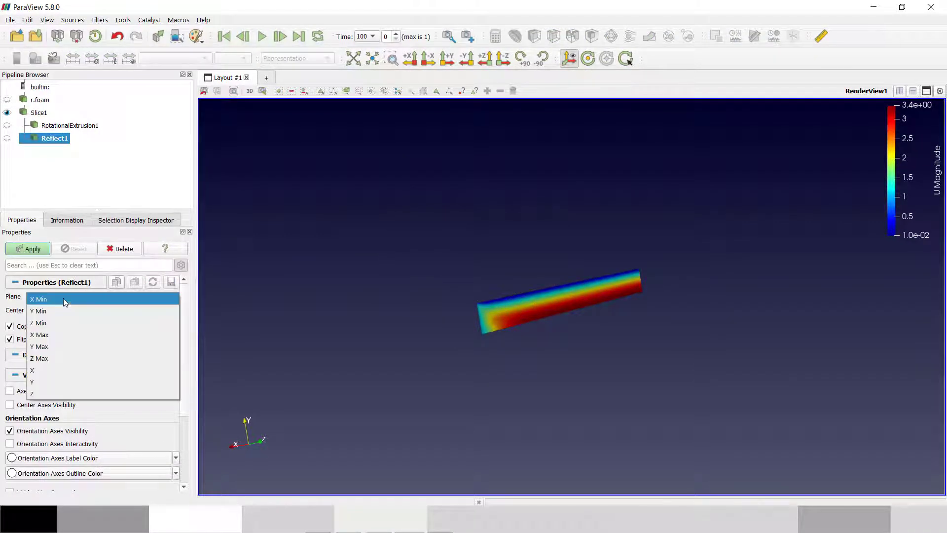
pyautogui.click(40, 381)
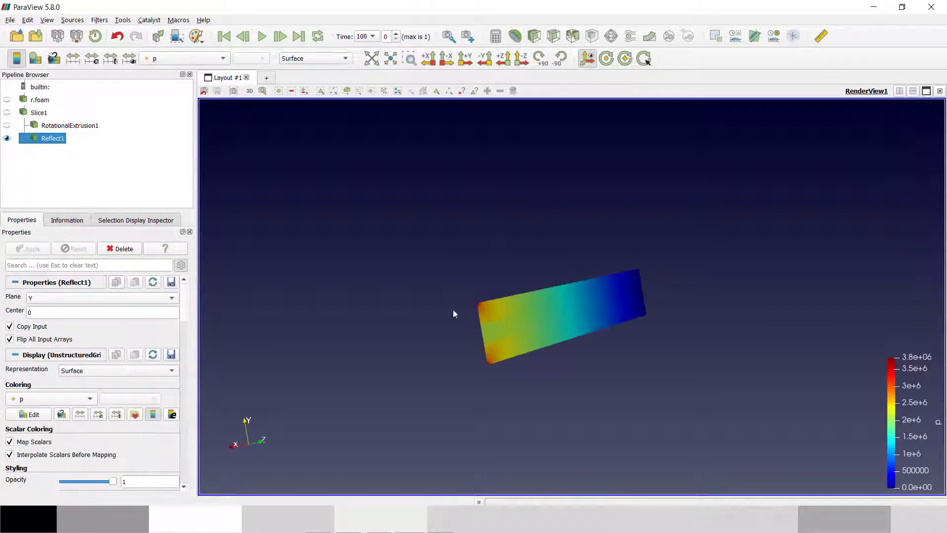
# Colour the reflected slice by the point field U and view the full pipe section from the side
pyautogui.moveTo(453, 309); pyautogui.dragTo(320, 256)
pyautogui.click(207, 59)
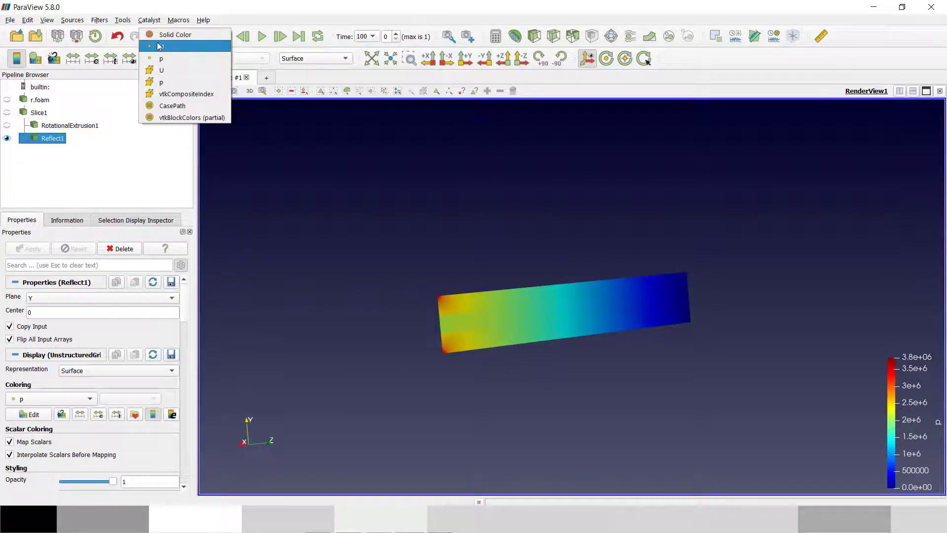
pyautogui.click(162, 60)
pyautogui.moveTo(685, 349); pyautogui.dragTo(523, 374)
pyautogui.scroll(5, 551, 362)
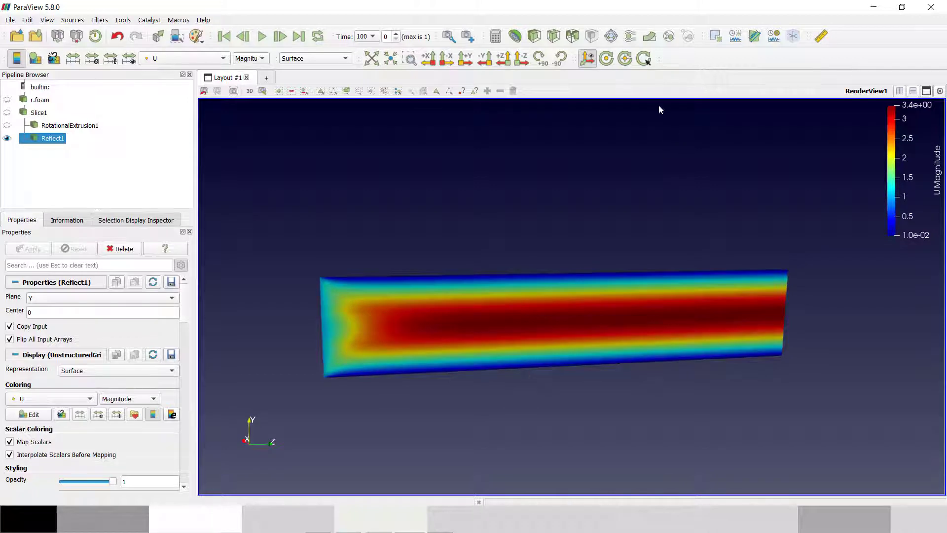
# Add a Plot Over Line to the reflected slice across the inlet, with Point2's Z coordinate set to 0
pyautogui.click(754, 36)
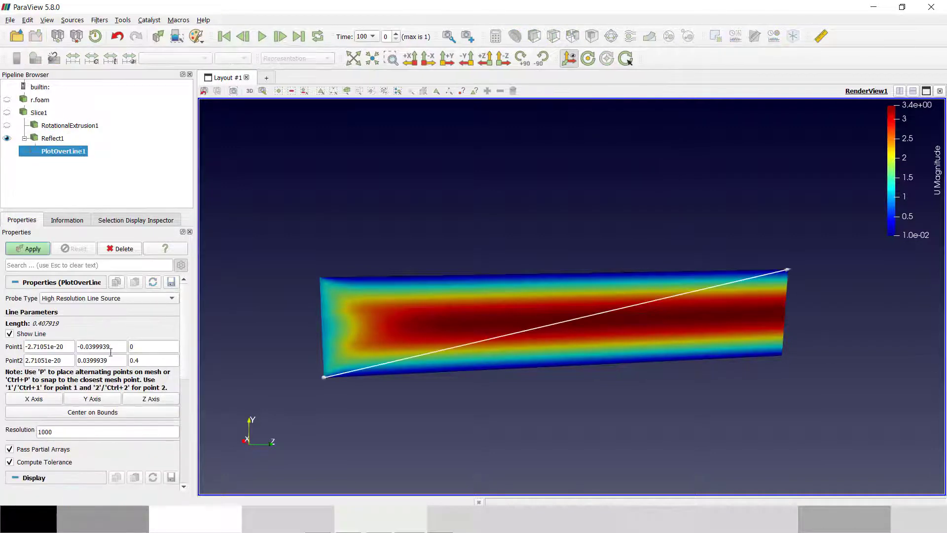
pyautogui.doubleClick(145, 360)
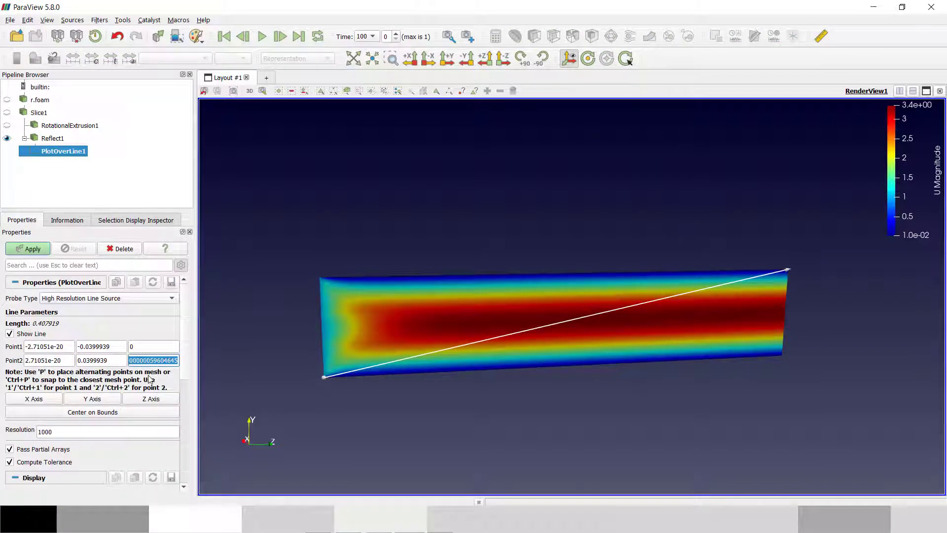
pyautogui.write('0')
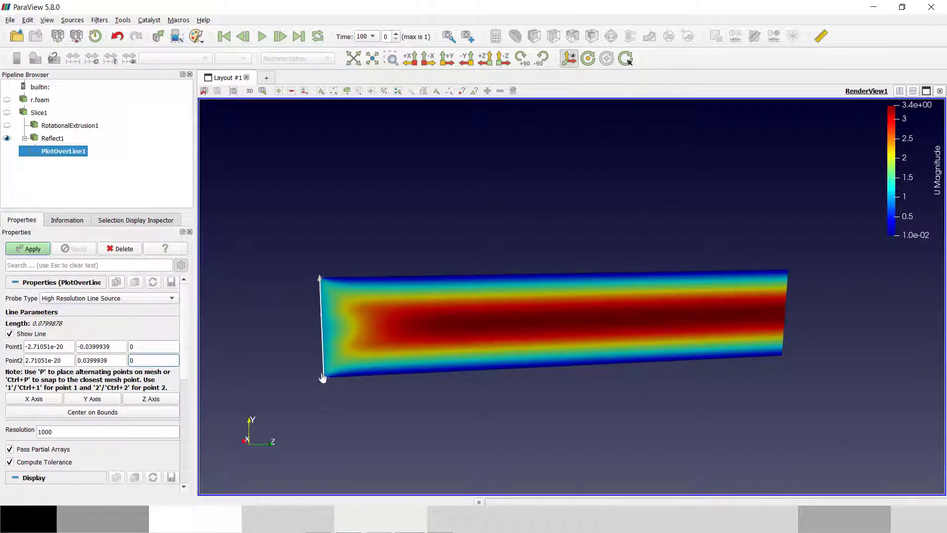
pyautogui.click(24, 249)
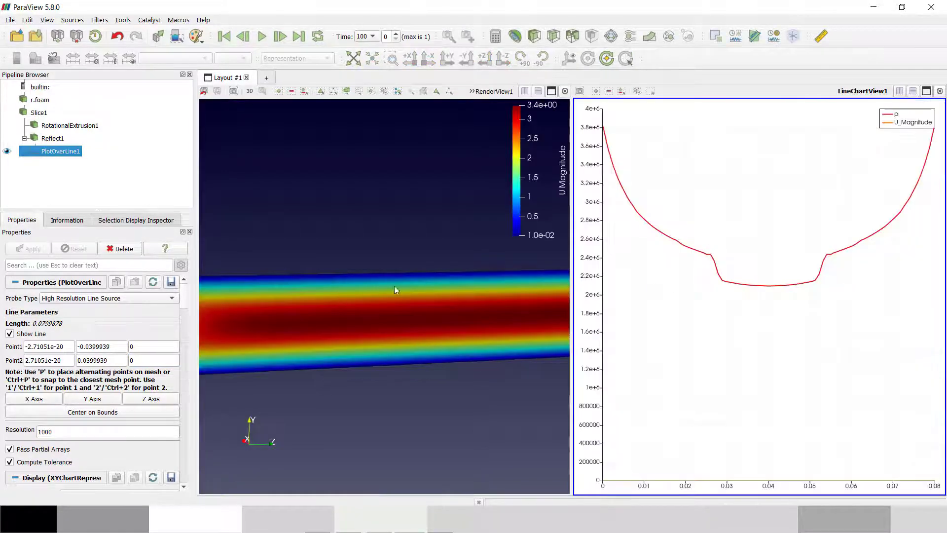
# Remove the p series from the inlet line chart so that only U_Magnitude is plotted
pyautogui.scroll(-10, 126, 414)
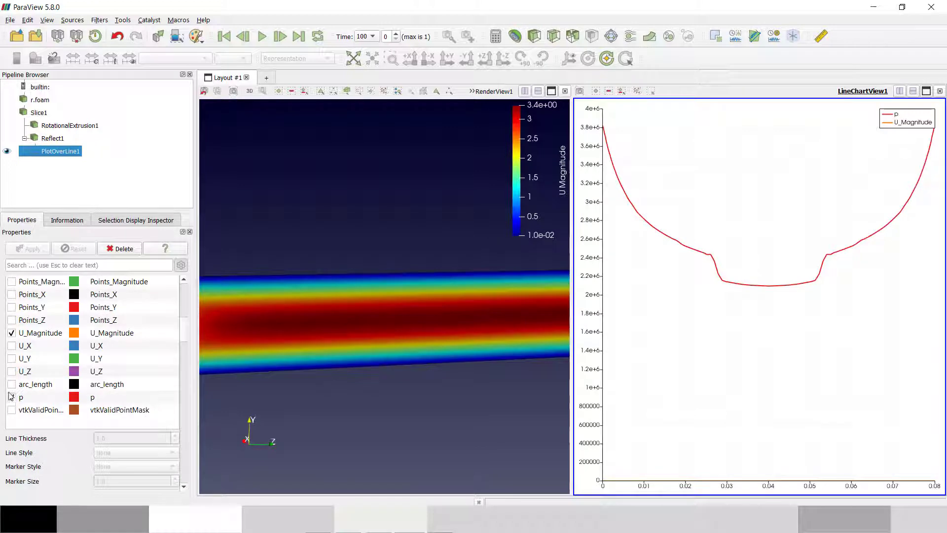
pyautogui.click(11, 398)
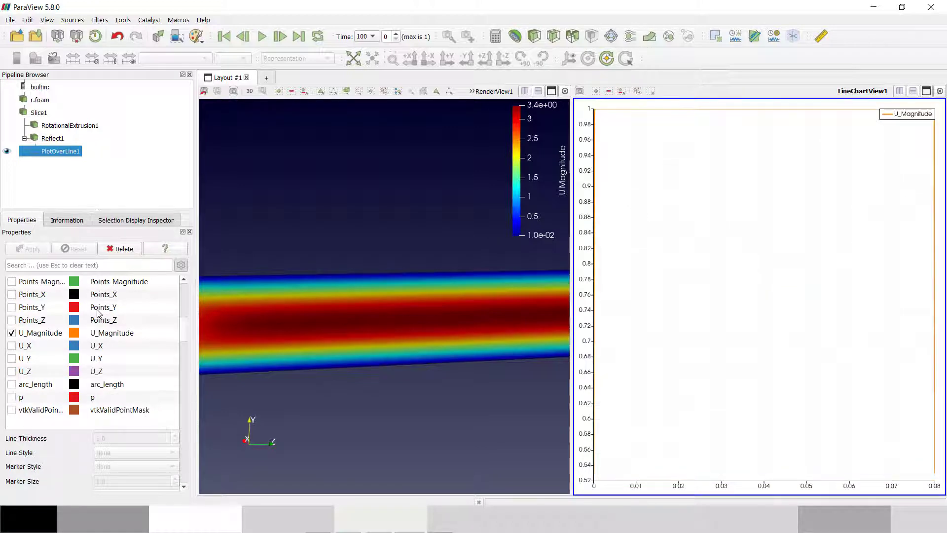
pyautogui.click(627, 176)
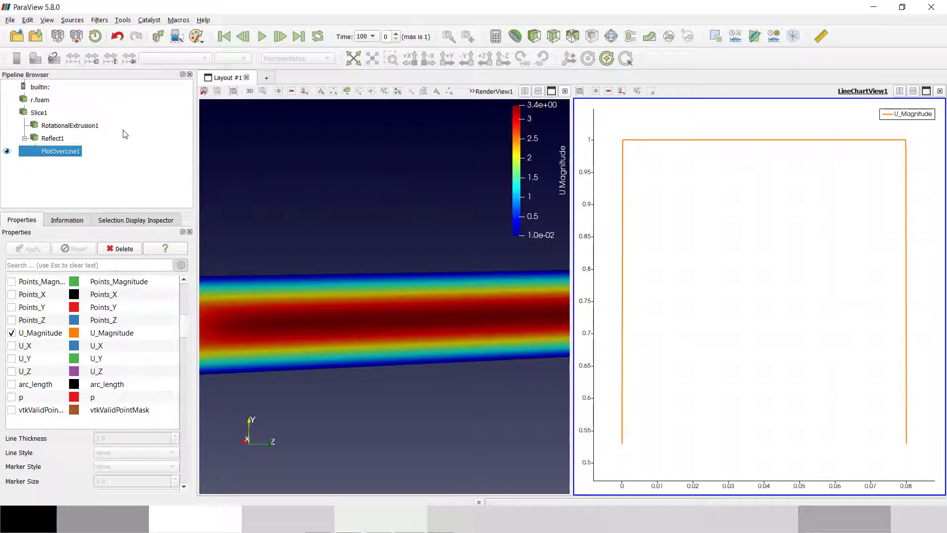
# Add a second Plot Over Line to Reflect1 across the outlet, with Point1's Z coordinate set to 0.4
pyautogui.click(39, 114)
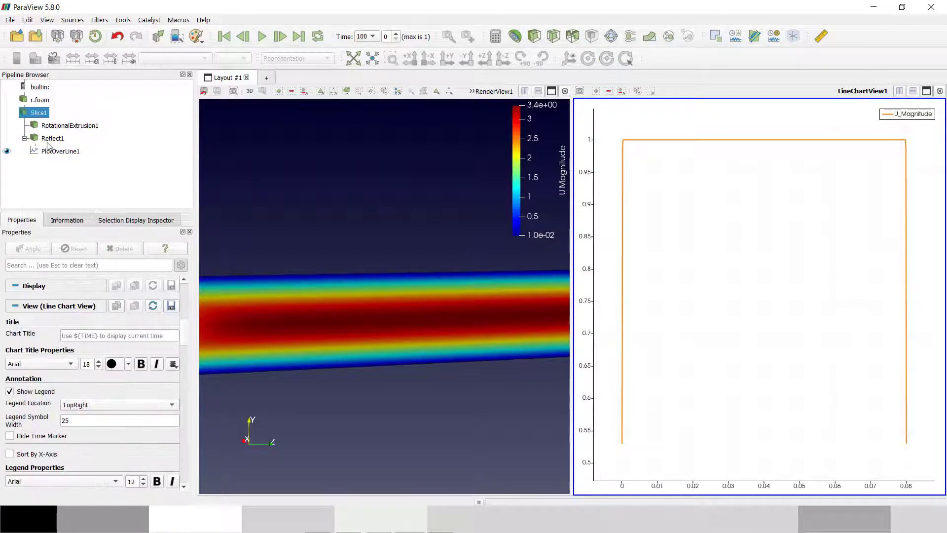
pyautogui.click(51, 139)
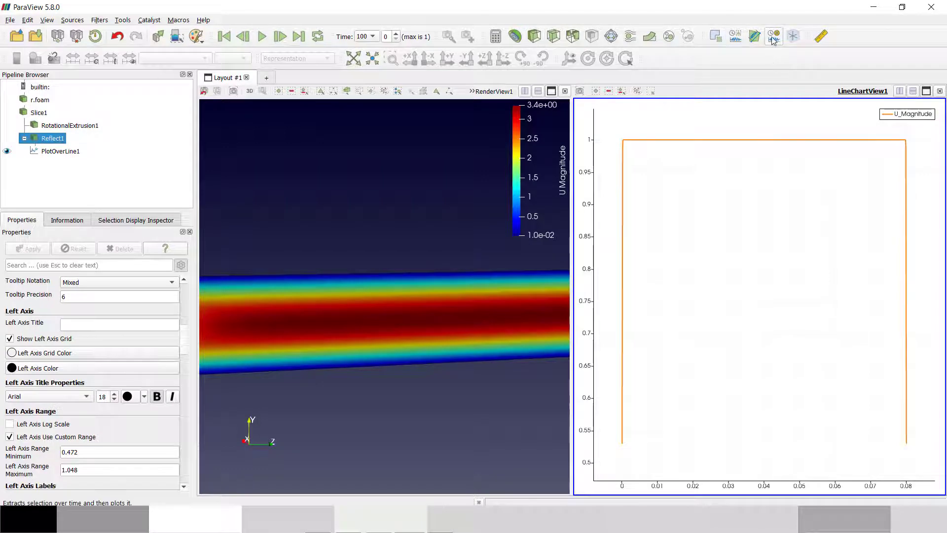
pyautogui.click(754, 35)
pyautogui.scroll(-3, 133, 345)
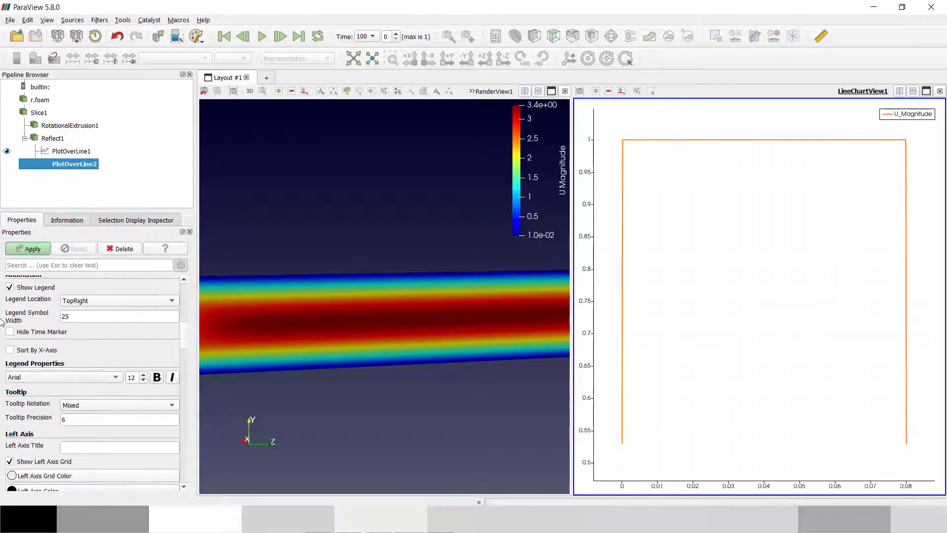
pyautogui.scroll(15, 124, 393)
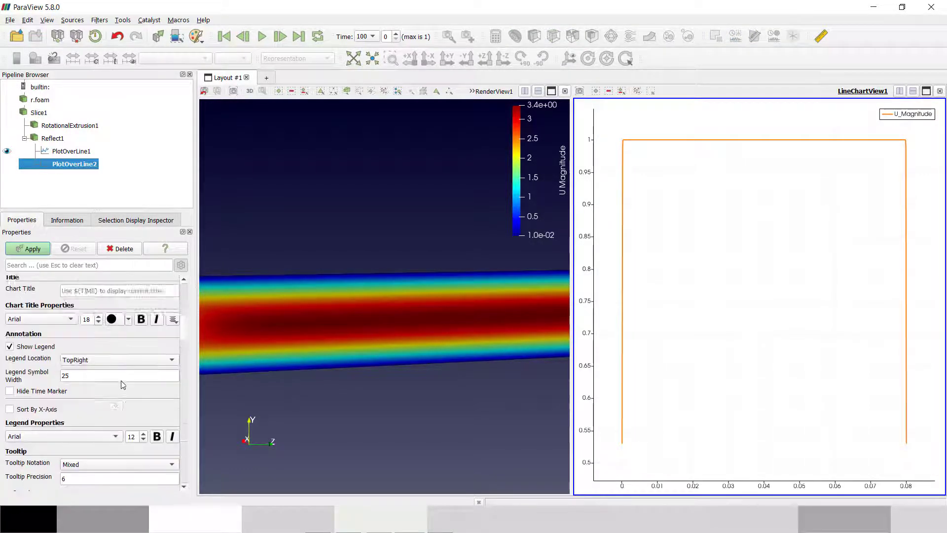
pyautogui.doubleClick(145, 347)
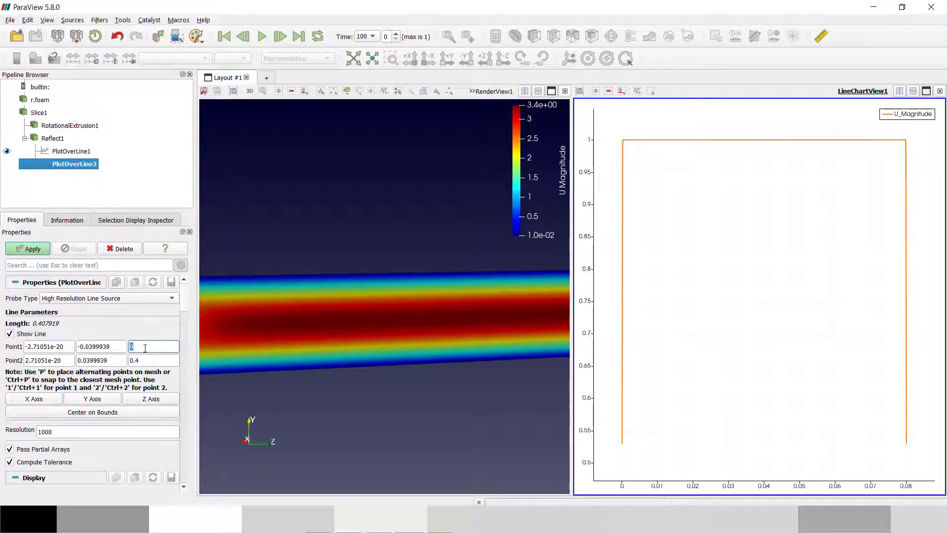
pyautogui.write('0.4')
pyautogui.click(28, 249)
# Remove the p series of the outlet line plot, keeping its U_Magnitude curve in the chart
pyautogui.scroll(-6, 730, 313)
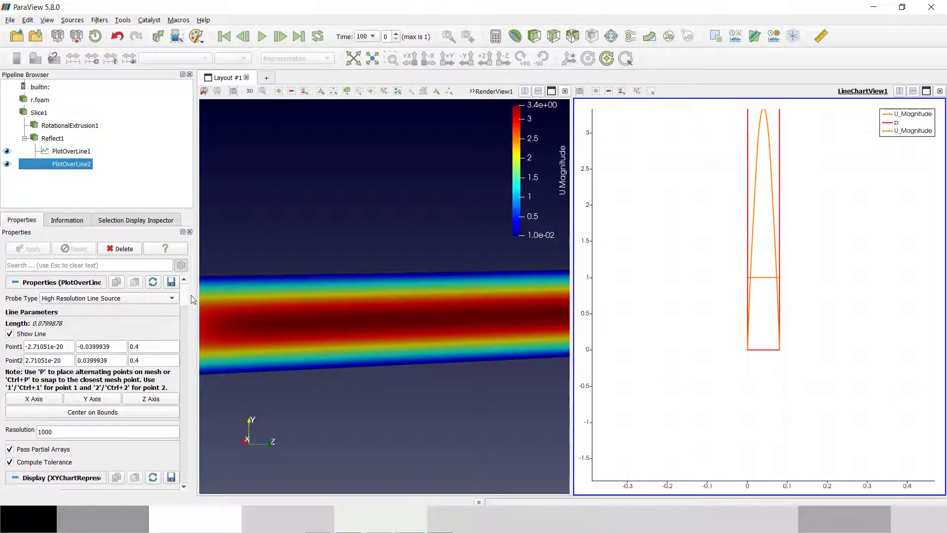
pyautogui.scroll(-10, 184, 315)
pyautogui.scroll(2, 183, 329)
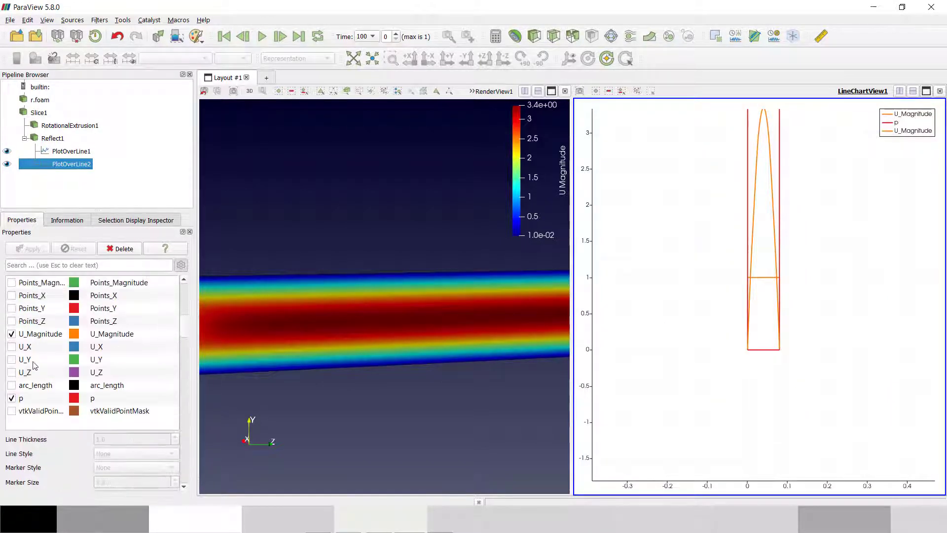
pyautogui.click(11, 398)
pyautogui.scroll(-1, 839, 271)
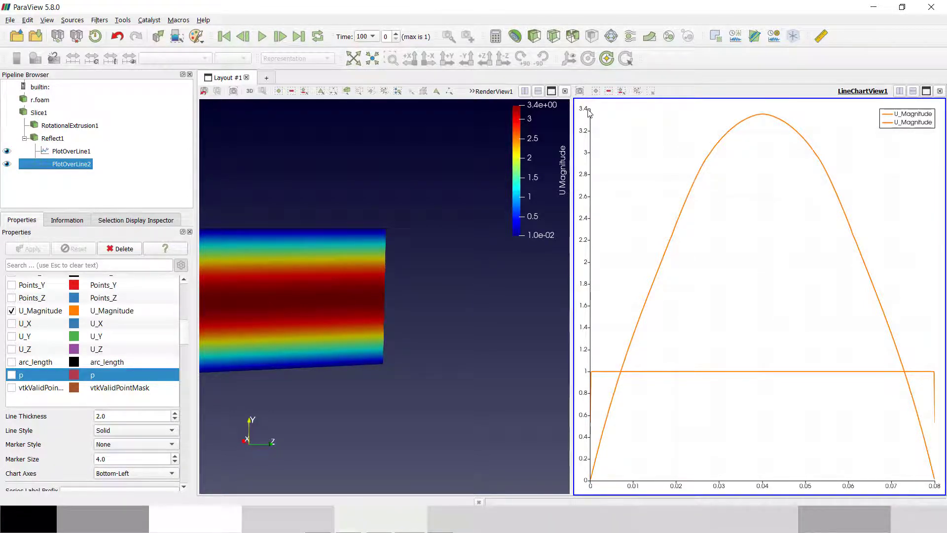
# View the whole reflected section in the render view with the outlet line plot shown on it
pyautogui.click(410, 319)
pyautogui.scroll(-10, 410, 316)
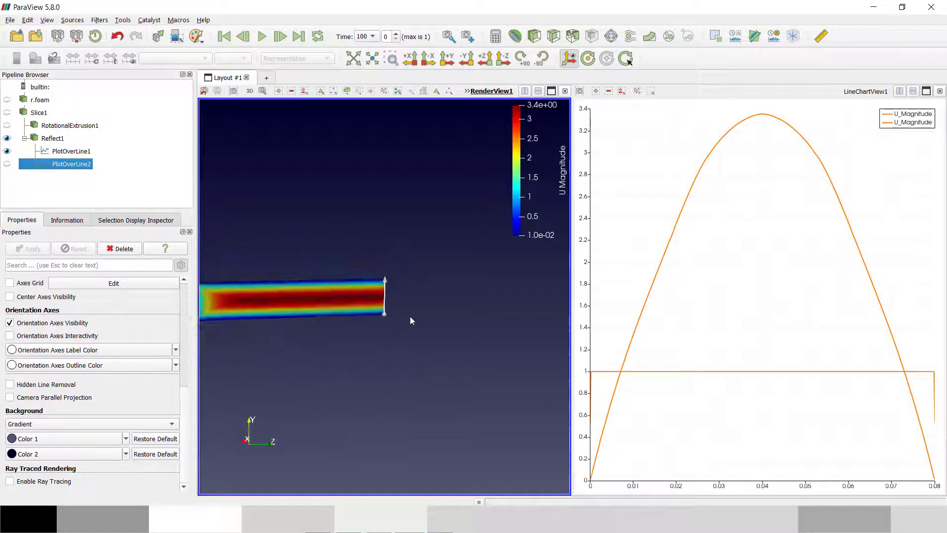
pyautogui.moveTo(348, 349); pyautogui.dragTo(329, 343)
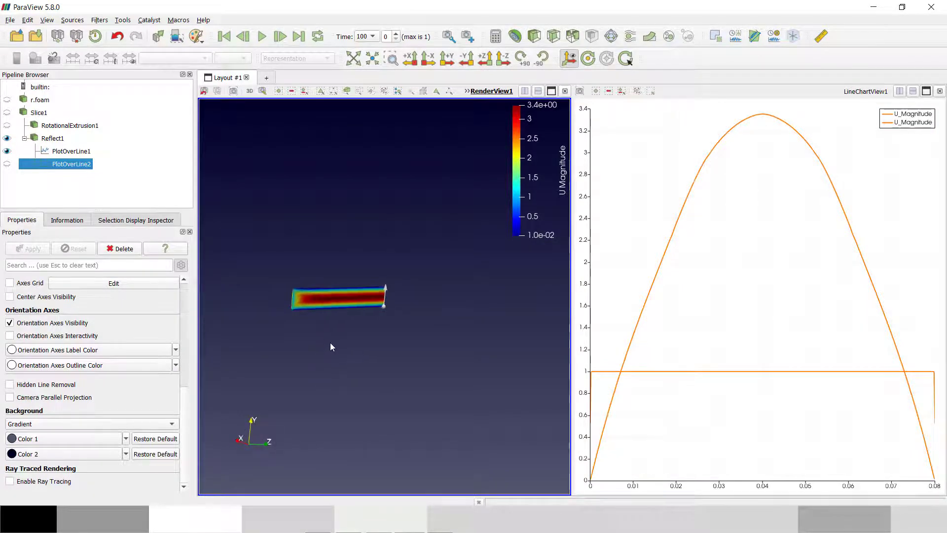
pyautogui.scroll(5, 330, 342)
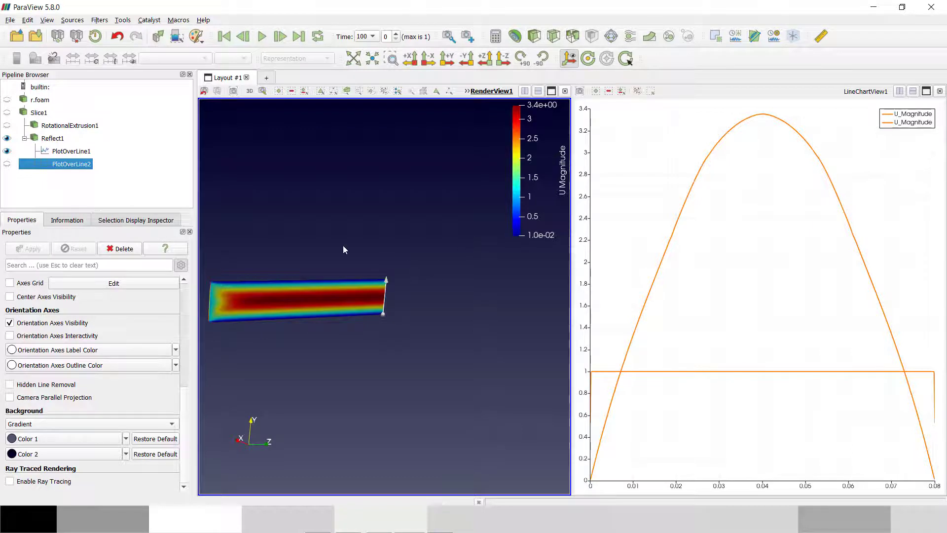
pyautogui.click(7, 165)
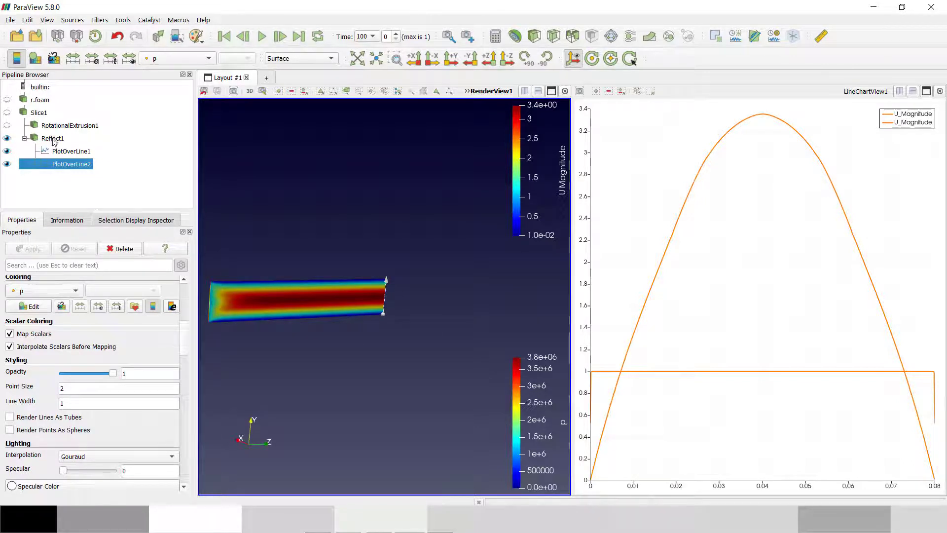
# Compare the rotational extrusion with the reflected slice in the render view, leaving only Reflect1 shown and both line plots hidden
pyautogui.click(6, 125)
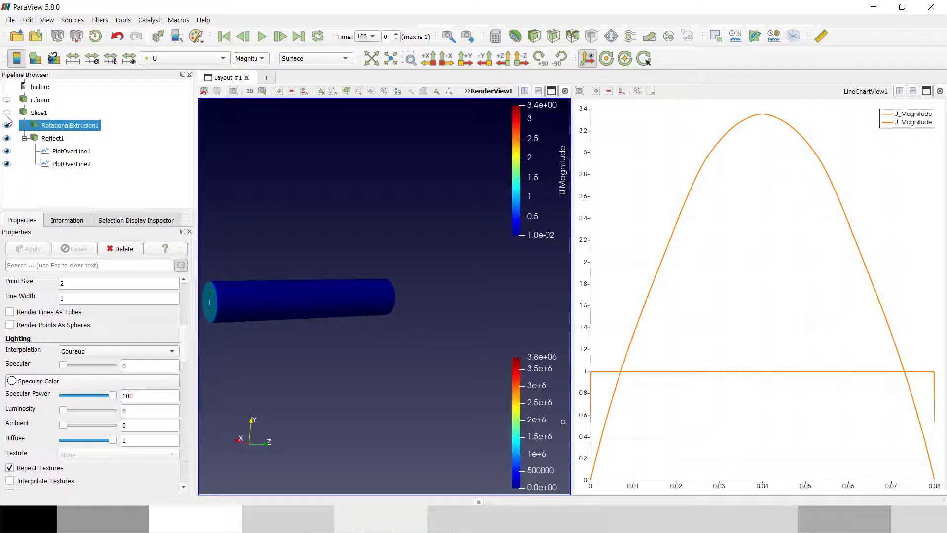
pyautogui.click(7, 139)
pyautogui.click(7, 151)
pyautogui.click(7, 164)
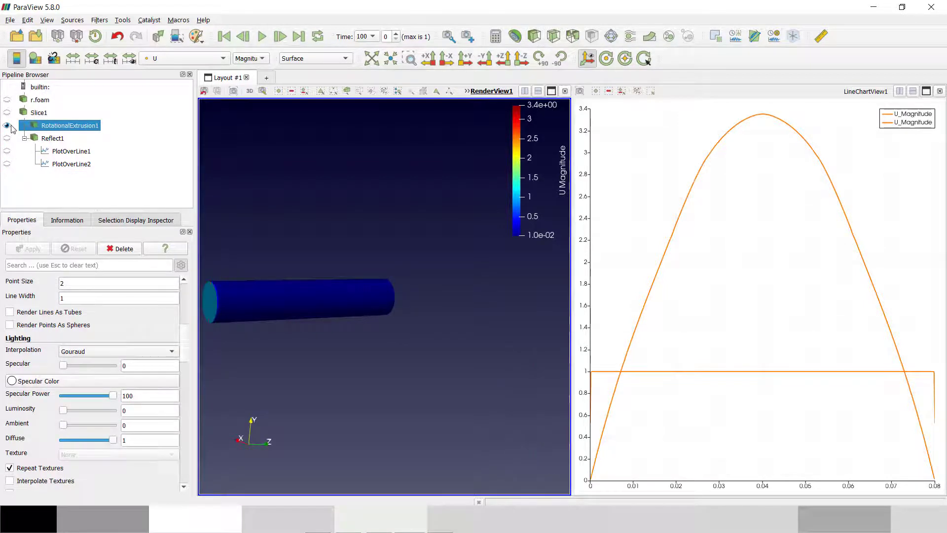
pyautogui.click(7, 125)
pyautogui.click(9, 139)
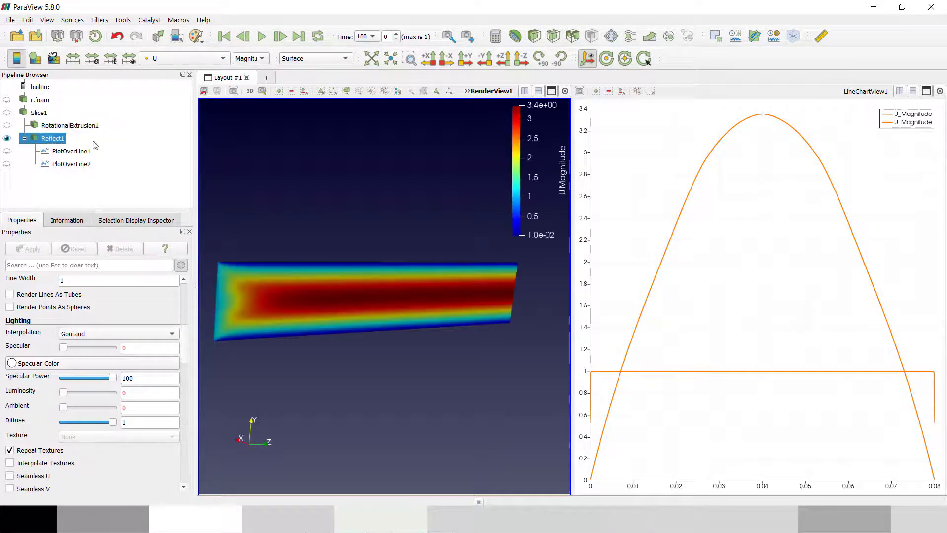
# Close the line chart view and add a Glyph filter to Reflect1, scaled by the point field U with scale factor 0.0252
pyautogui.click(611, 36)
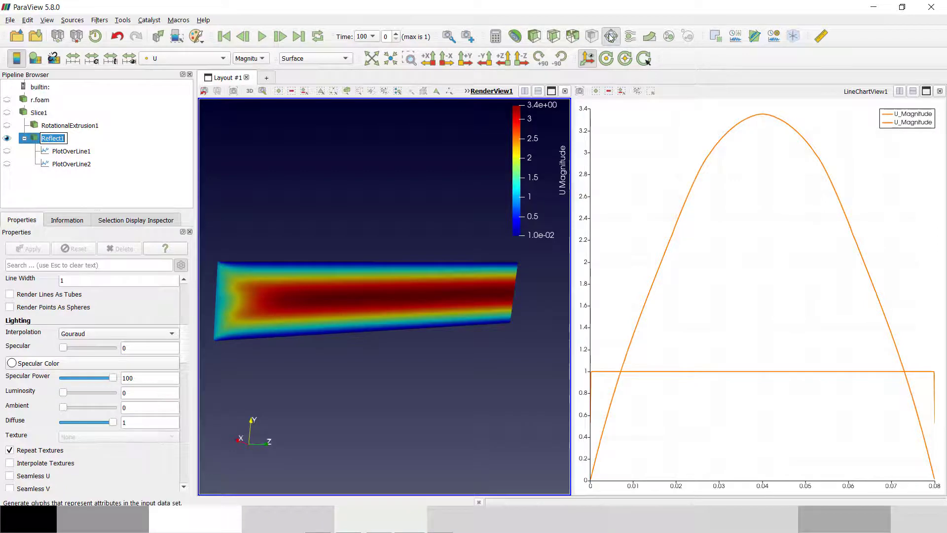
pyautogui.click(939, 91)
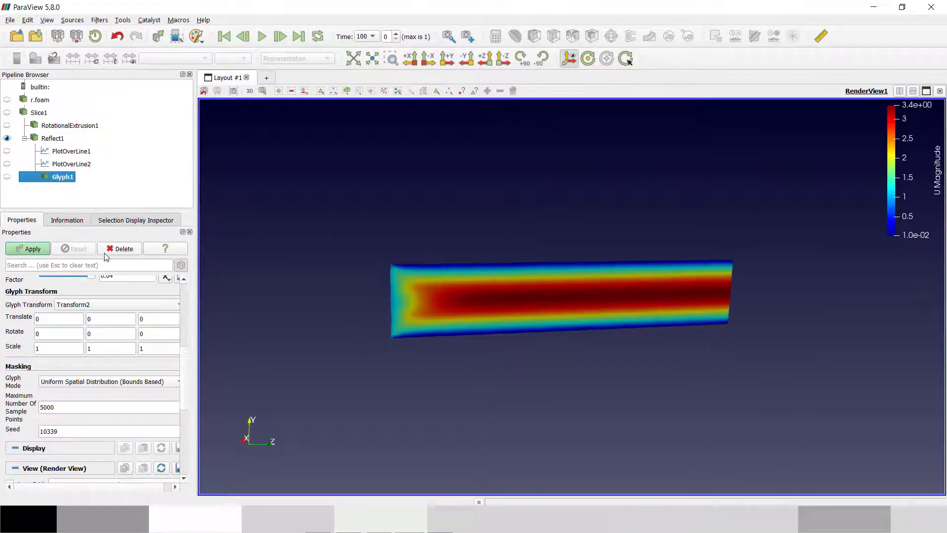
pyautogui.scroll(-3, 73, 386)
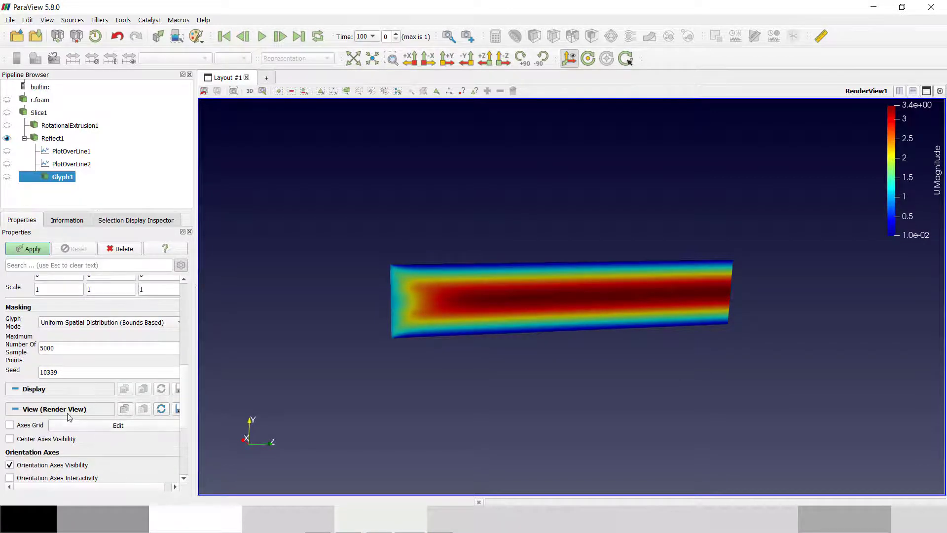
pyautogui.scroll(5, 67, 400)
pyautogui.click(67, 317)
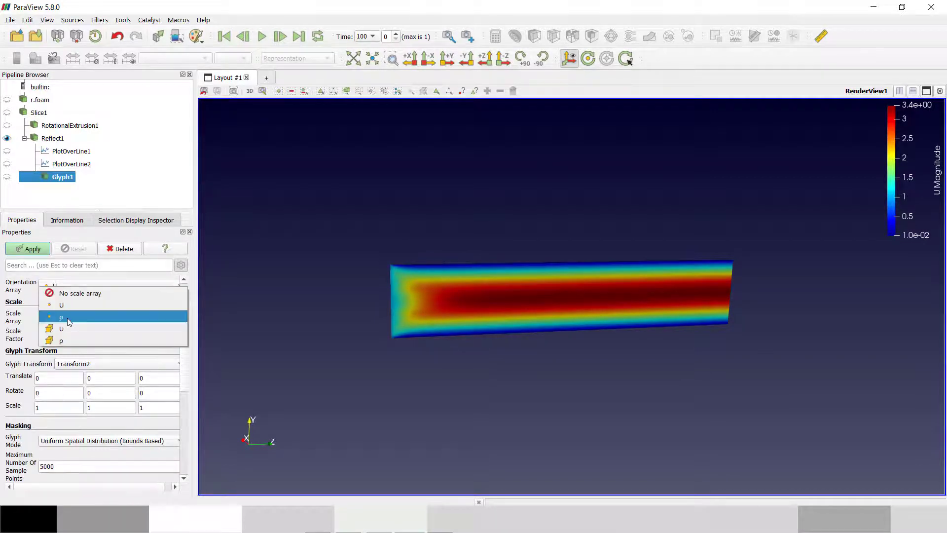
pyautogui.click(72, 326)
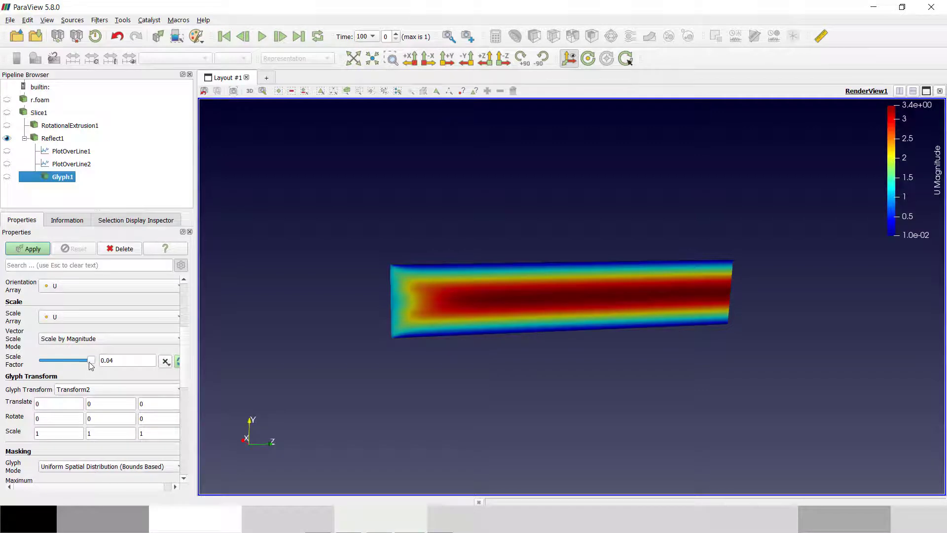
pyautogui.moveTo(90, 365); pyautogui.dragTo(73, 360)
pyautogui.click(29, 248)
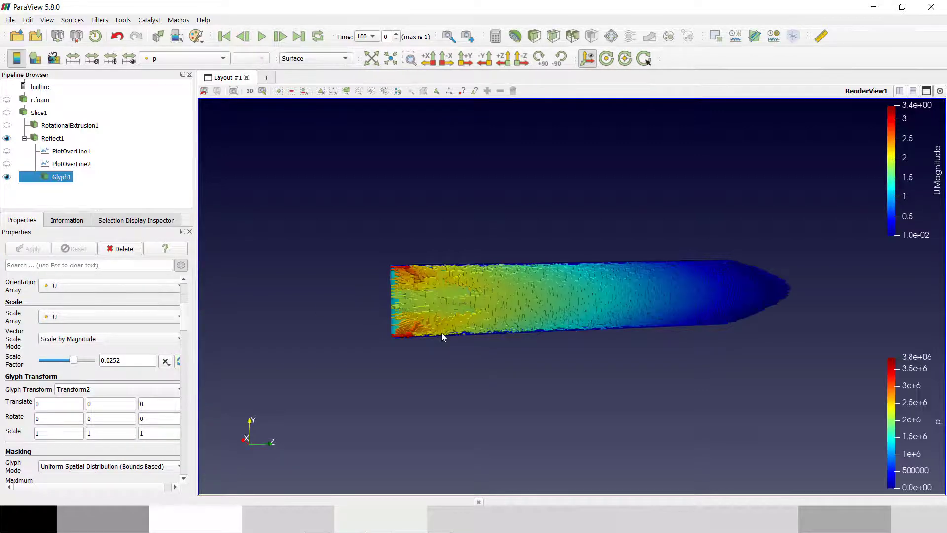
# Hide the reflected slice and reduce the glyph scale factor to 0.0072
pyautogui.moveTo(434, 321); pyautogui.dragTo(526, 319)
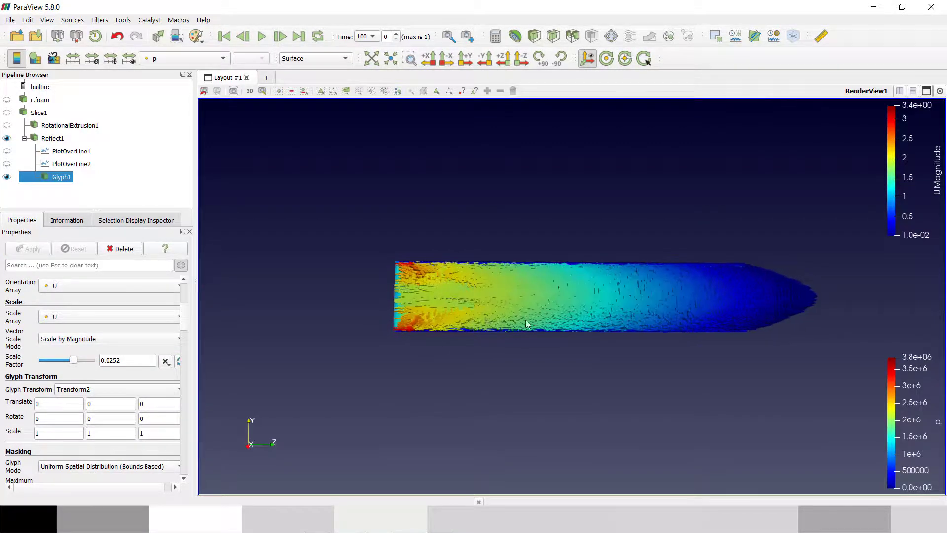
pyautogui.scroll(2, 525, 319)
pyautogui.click(7, 138)
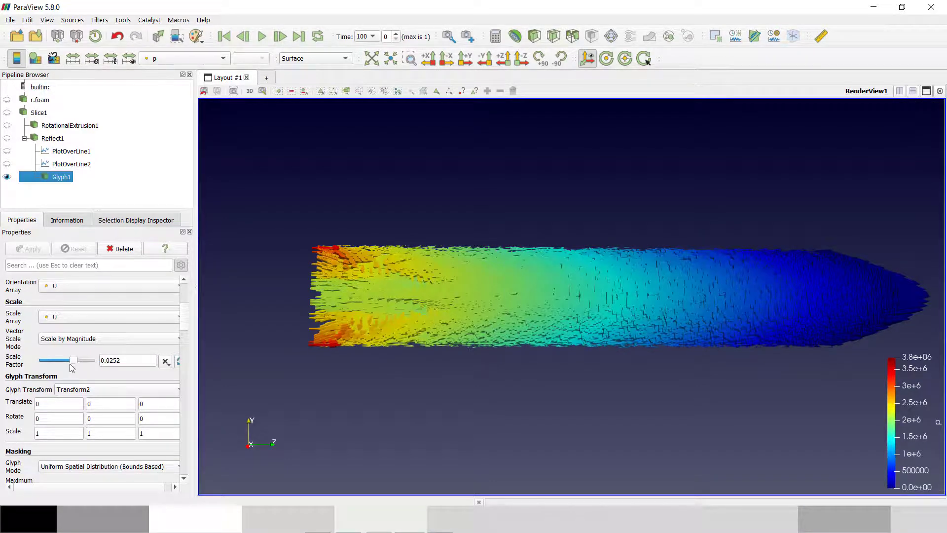
pyautogui.moveTo(71, 362); pyautogui.dragTo(55, 362)
pyautogui.click(33, 251)
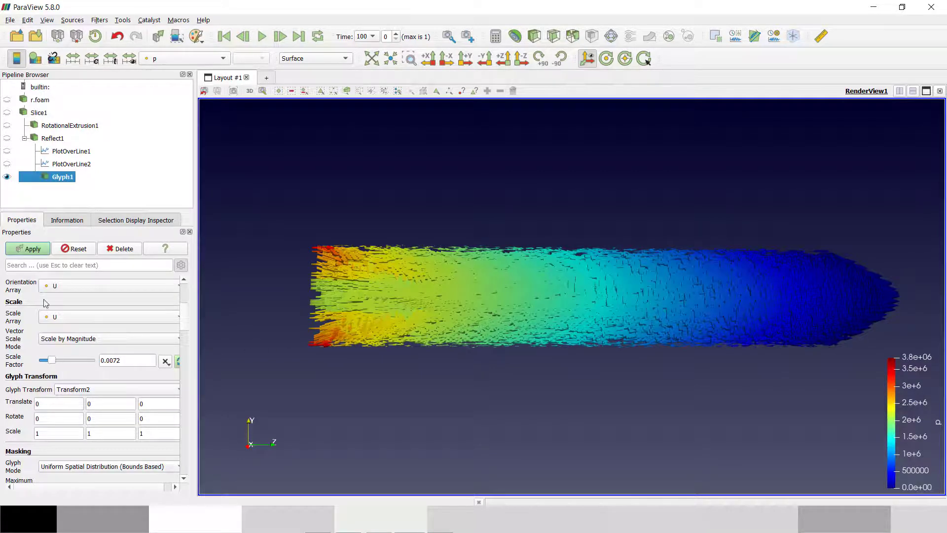
pyautogui.click(33, 250)
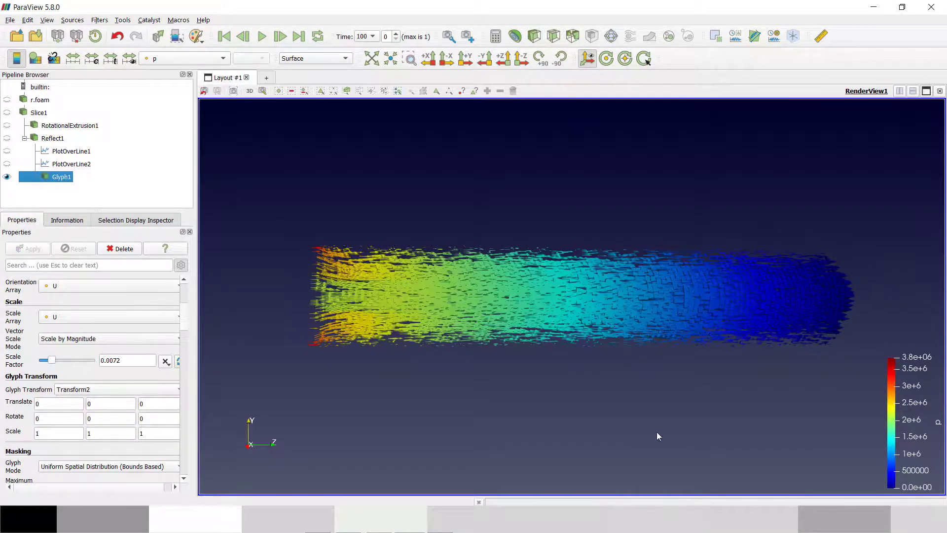
# Change the Glyph1 filter to the 2D Glyph type with the Arrow shape and apply it
pyautogui.moveTo(615, 368); pyautogui.dragTo(465, 370)
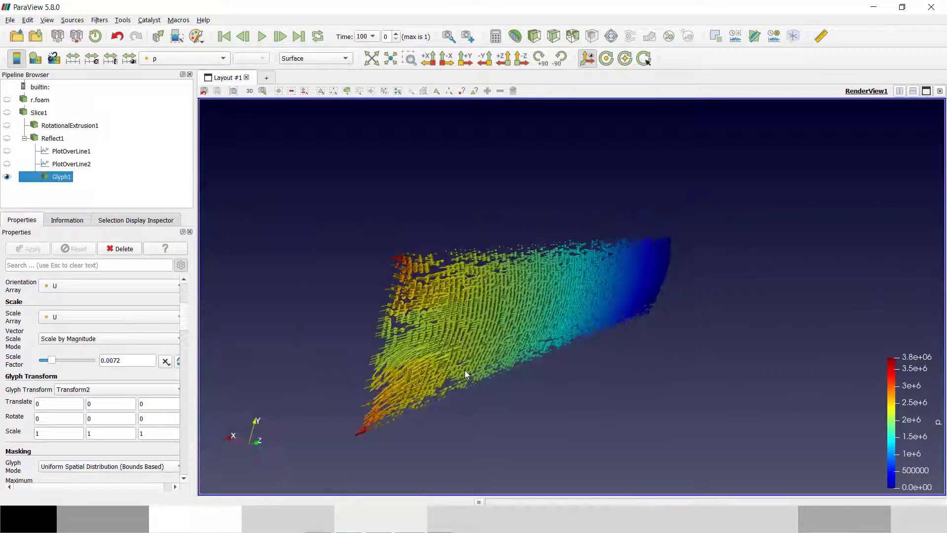
pyautogui.scroll(5, 148, 305)
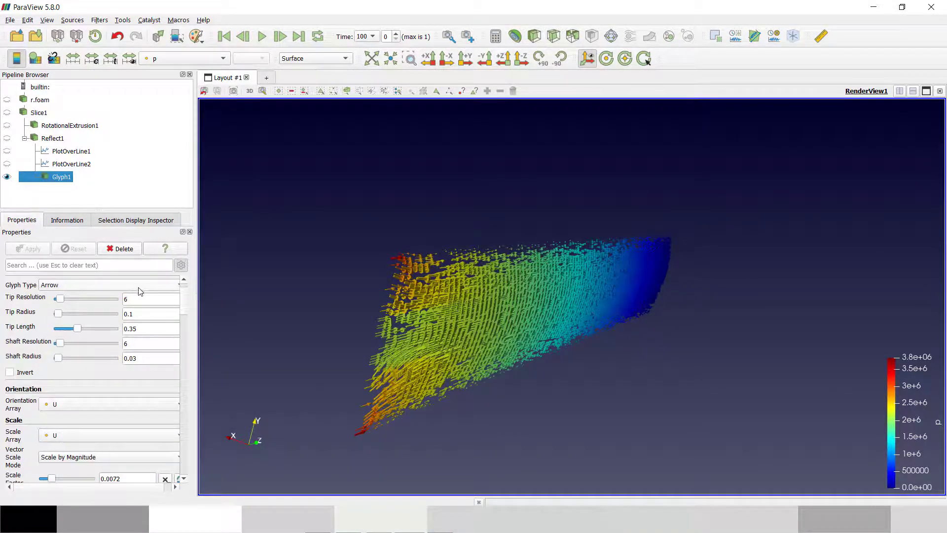
pyautogui.click(136, 286)
pyautogui.click(86, 356)
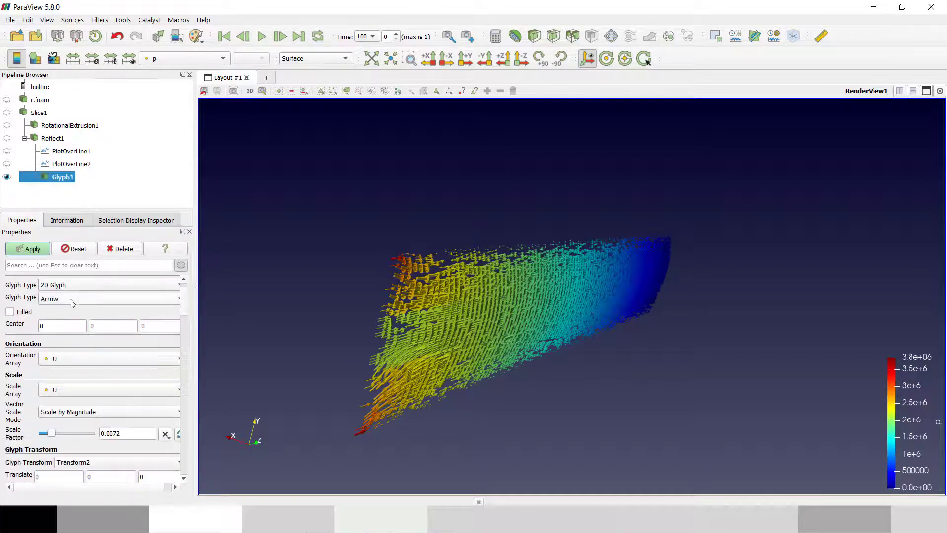
pyautogui.click(74, 297)
pyautogui.click(55, 300)
pyautogui.click(28, 249)
pyautogui.moveTo(567, 355); pyautogui.dragTo(476, 327)
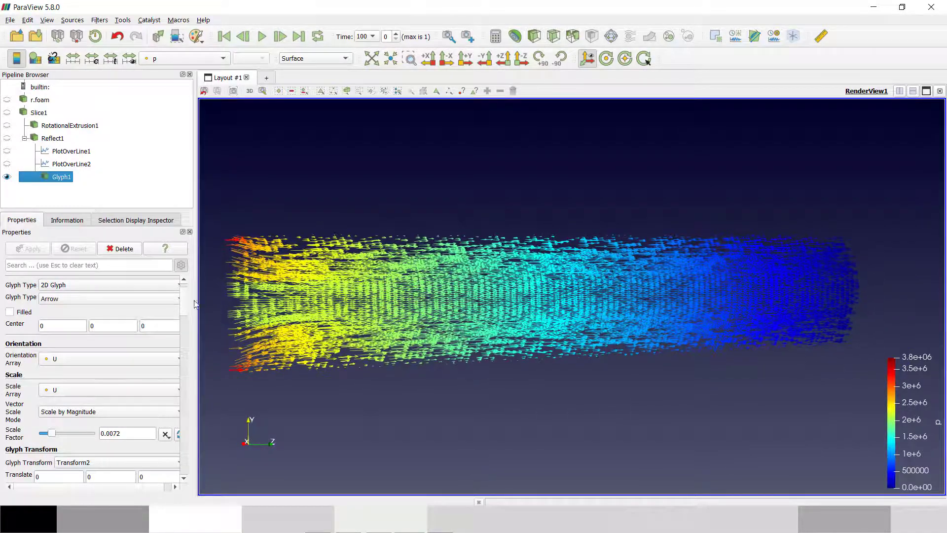
# Turn on the Axes Grid for the render view showing the glyphs
pyautogui.scroll(-4, 45, 435)
pyautogui.scroll(-2, 47, 432)
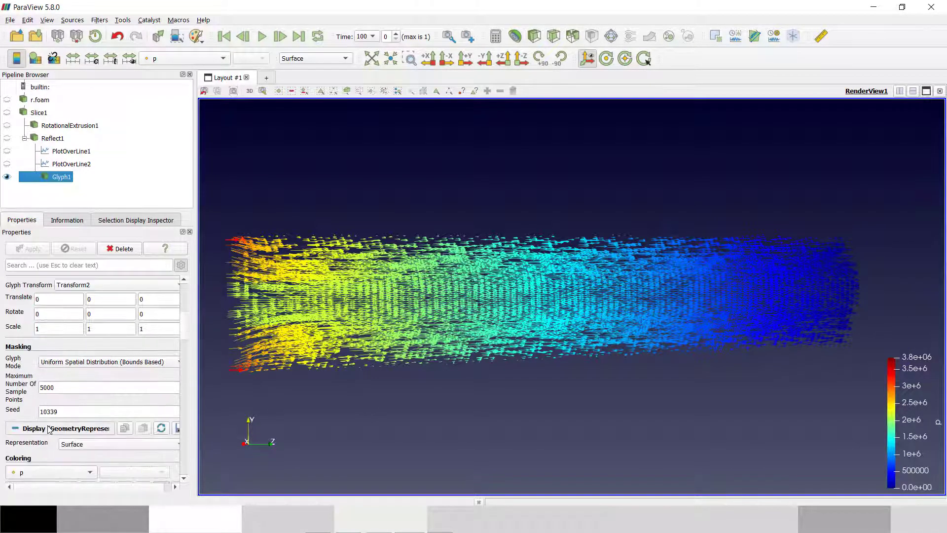
pyautogui.scroll(-5, 47, 392)
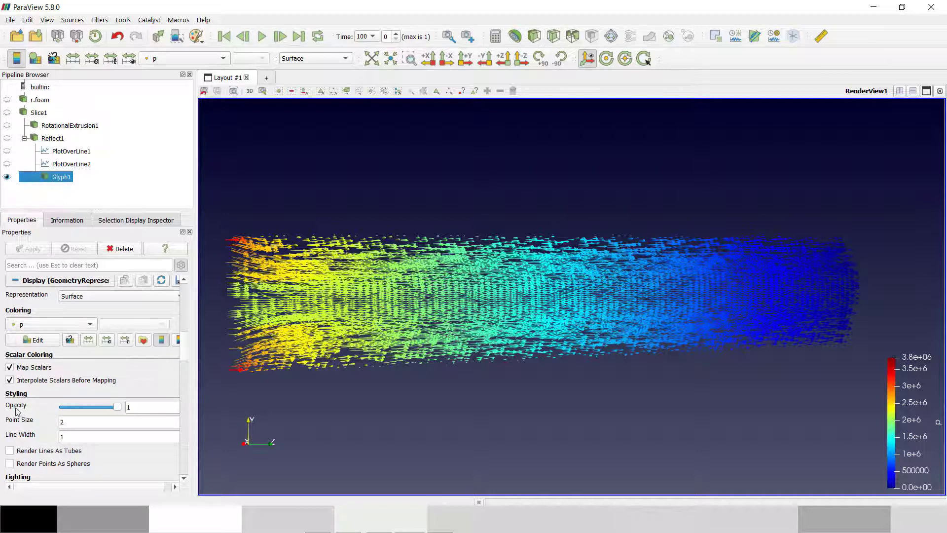
pyautogui.scroll(-1, 17, 411)
pyautogui.scroll(-10, 14, 426)
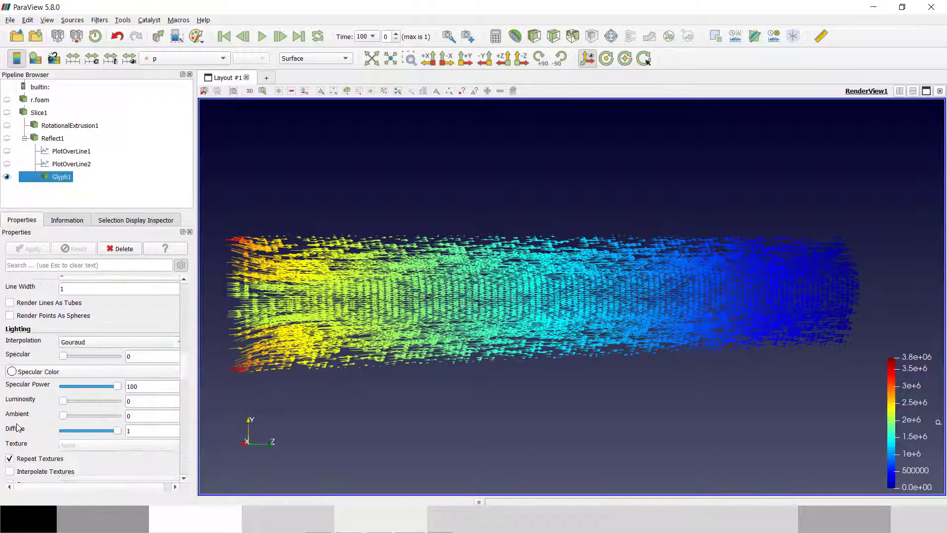
pyautogui.scroll(-6, 16, 423)
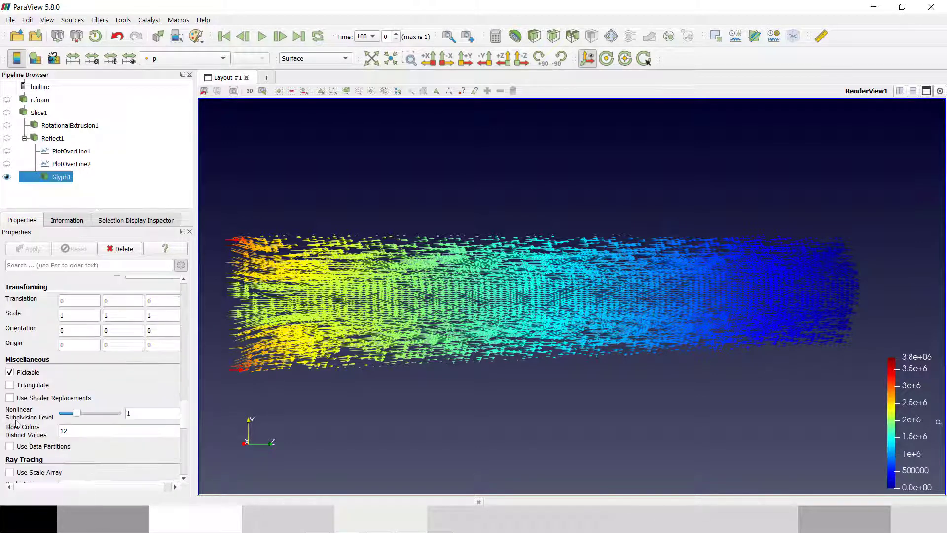
pyautogui.scroll(-7, 16, 410)
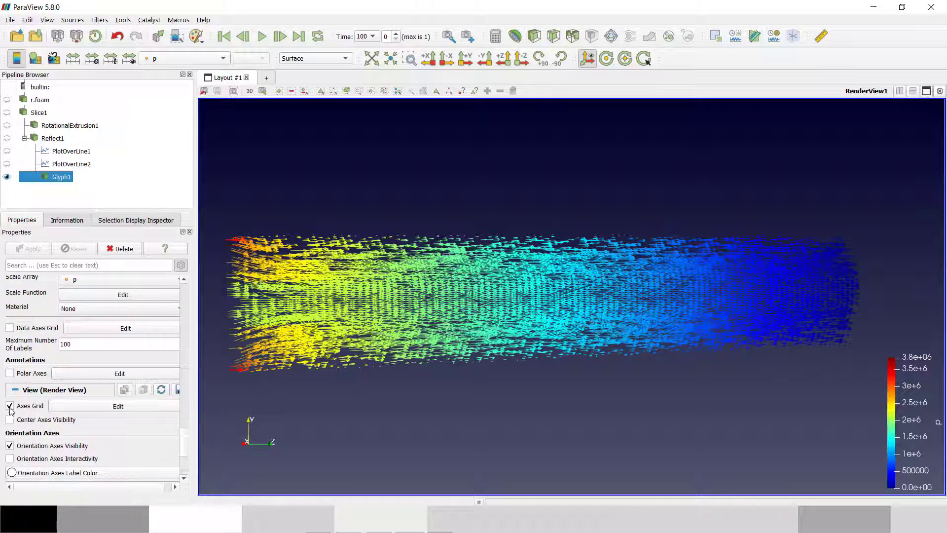
# Show the original r.foam wedge together with the glyph arrows in the render view
pyautogui.moveTo(529, 316); pyautogui.dragTo(442, 314)
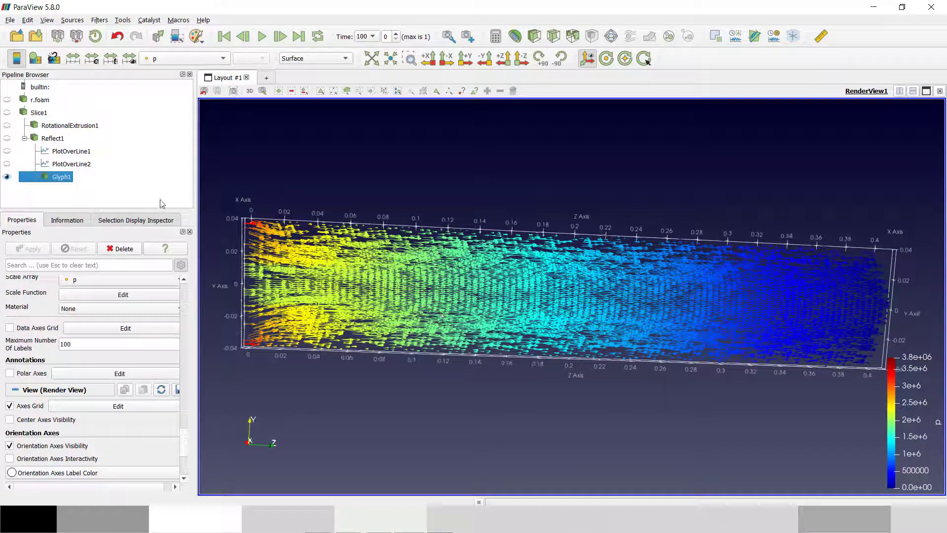
pyautogui.click(7, 100)
pyautogui.moveTo(364, 279); pyautogui.dragTo(434, 259)
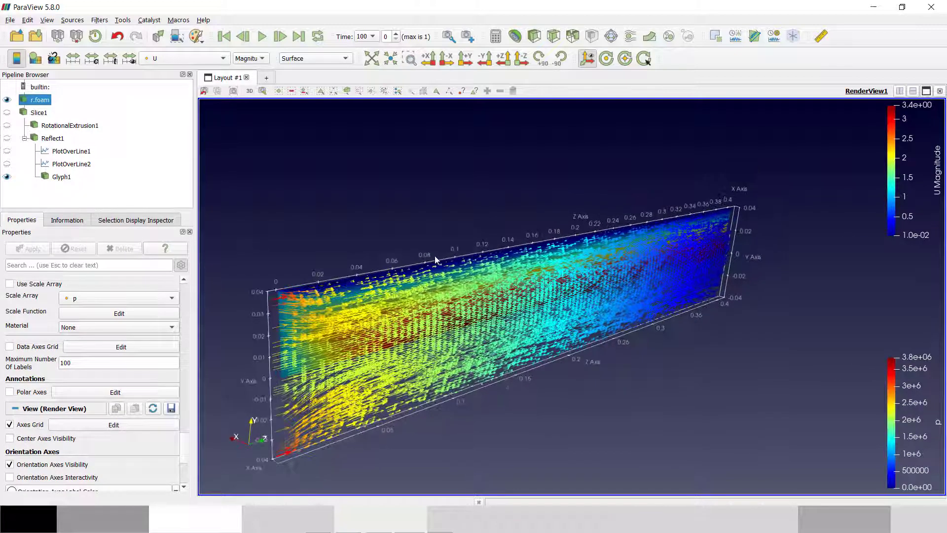